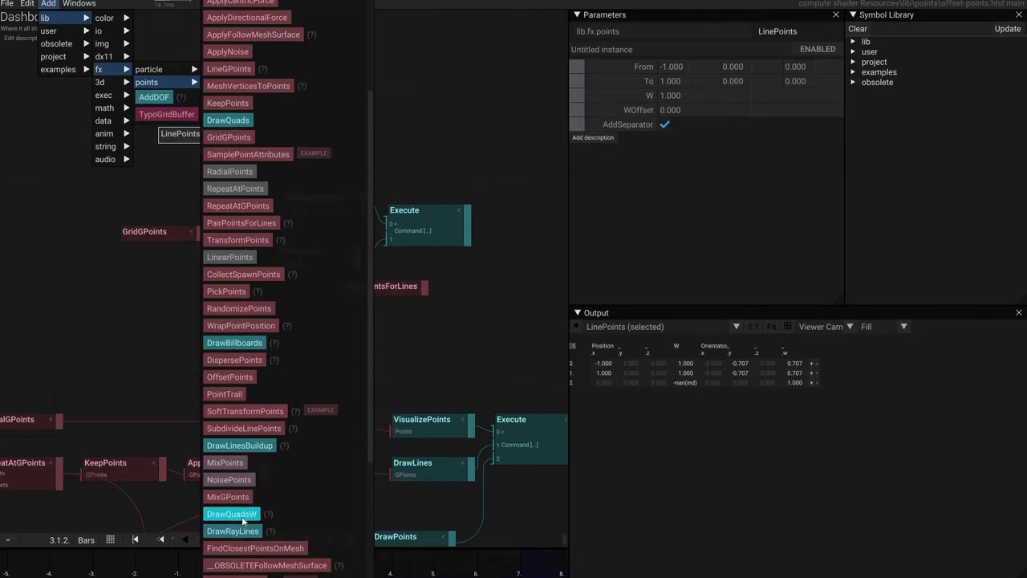
Step: Add a CollectSpawnPoints operator from the lib fx points operators and move it to an empty area of the graph
{"action": "scroll", "coordinate": [244, 521], "scroll_direction": "down", "scroll_amount": 3}
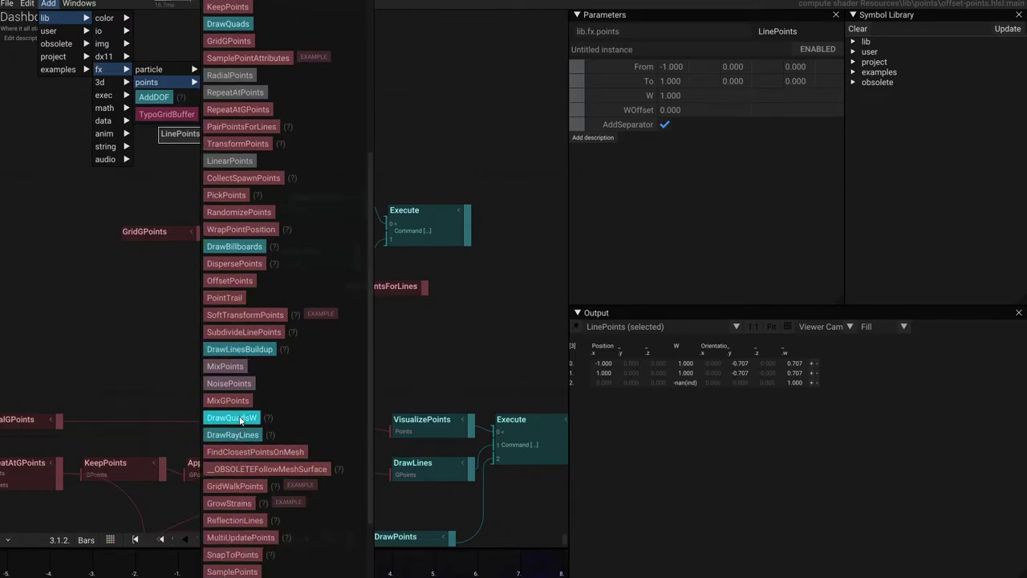
{"action": "scroll", "coordinate": [240, 490], "scroll_direction": "up", "scroll_amount": 6}
{"action": "scroll", "coordinate": [239, 489], "scroll_direction": "up", "scroll_amount": 1}
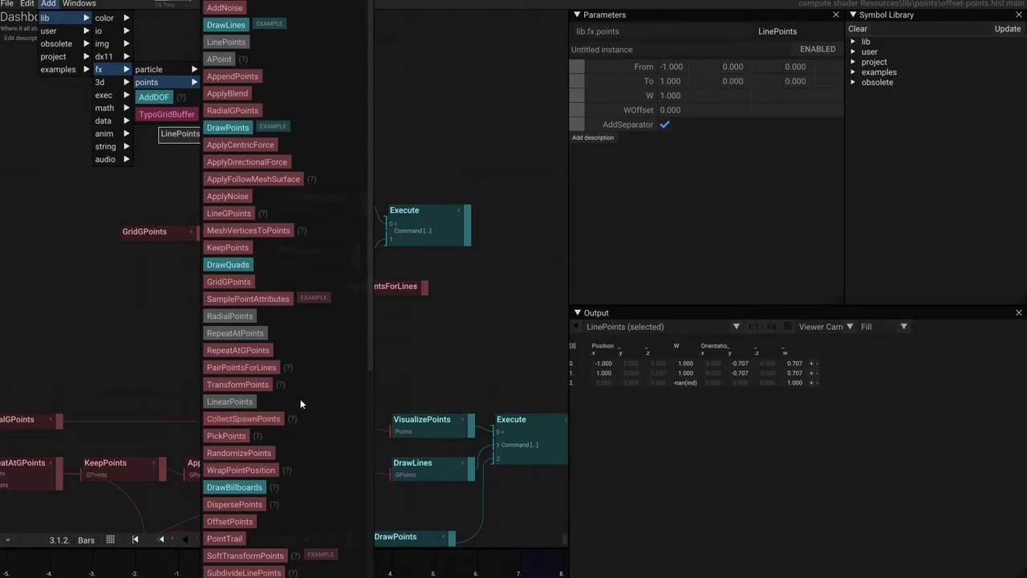
{"action": "left_click", "coordinate": [250, 423]}
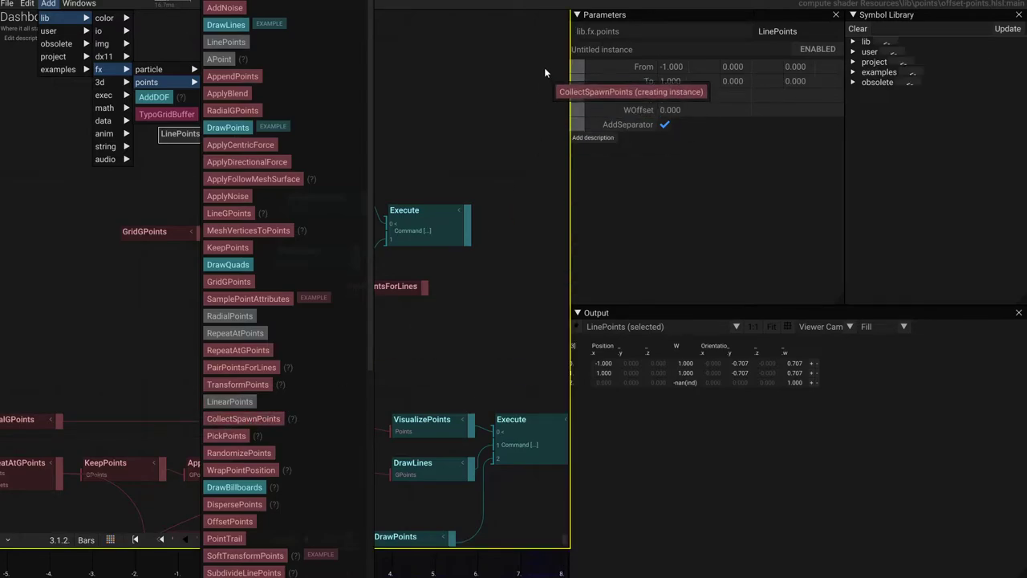
{"action": "left_click", "coordinate": [433, 88]}
{"action": "scroll", "coordinate": [423, 134], "scroll_direction": "down", "scroll_amount": 1}
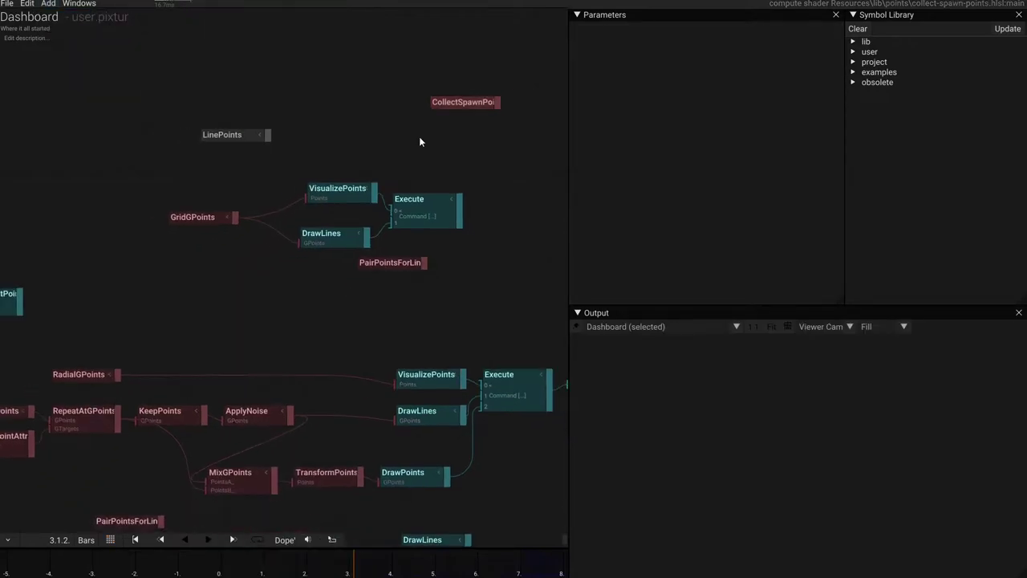
{"action": "scroll", "coordinate": [420, 139], "scroll_direction": "up", "scroll_amount": 3}
{"action": "left_click_drag", "start_coordinate": [421, 146], "coordinate": [364, 177]}
{"action": "scroll", "coordinate": [436, 195], "scroll_direction": "down", "scroll_amount": 3}
{"action": "scroll", "coordinate": [425, 183], "scroll_direction": "down", "scroll_amount": 2}
{"action": "left_click_drag", "start_coordinate": [155, 159], "coordinate": [207, 430]}
{"action": "scroll", "coordinate": [308, 261], "scroll_direction": "down", "scroll_amount": 4}
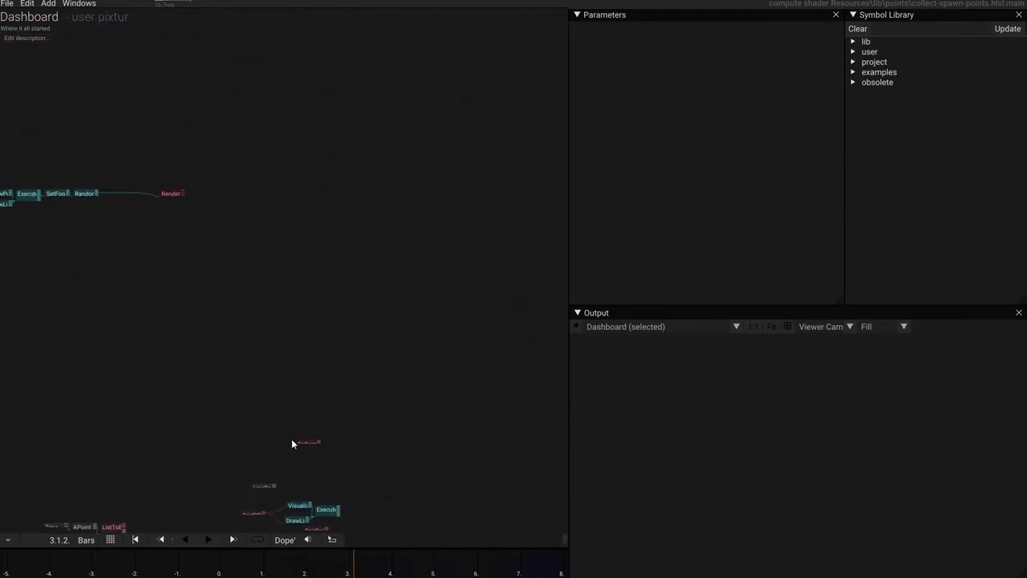
{"action": "left_click_drag", "start_coordinate": [308, 441], "coordinate": [449, 302]}
{"action": "scroll", "coordinate": [449, 303], "scroll_direction": "up", "scroll_amount": 4}
Step: Add a LoadObj operator to the graph, well before CollectSpawnPoints
{"action": "key", "text": "Tab"}
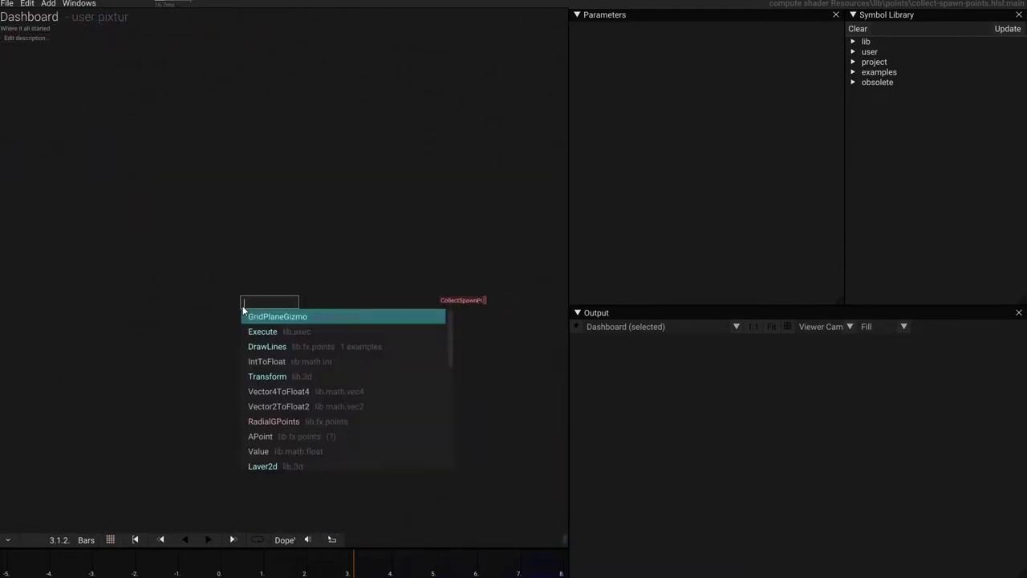
{"action": "type", "text": "laod"}
{"action": "key", "text": "BackSpace"}
{"action": "key", "text": "BackSpace"}
{"action": "key", "text": "BackSpace"}
{"action": "type", "text": "oad"}
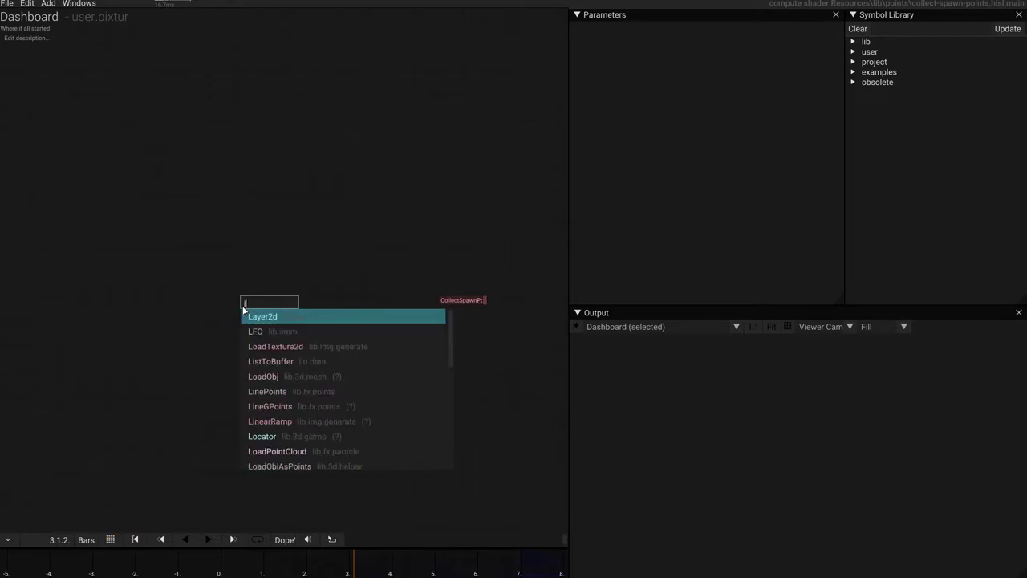
{"action": "key", "text": "Down"}
{"action": "key", "text": "Down"}
{"action": "key", "text": "Return"}
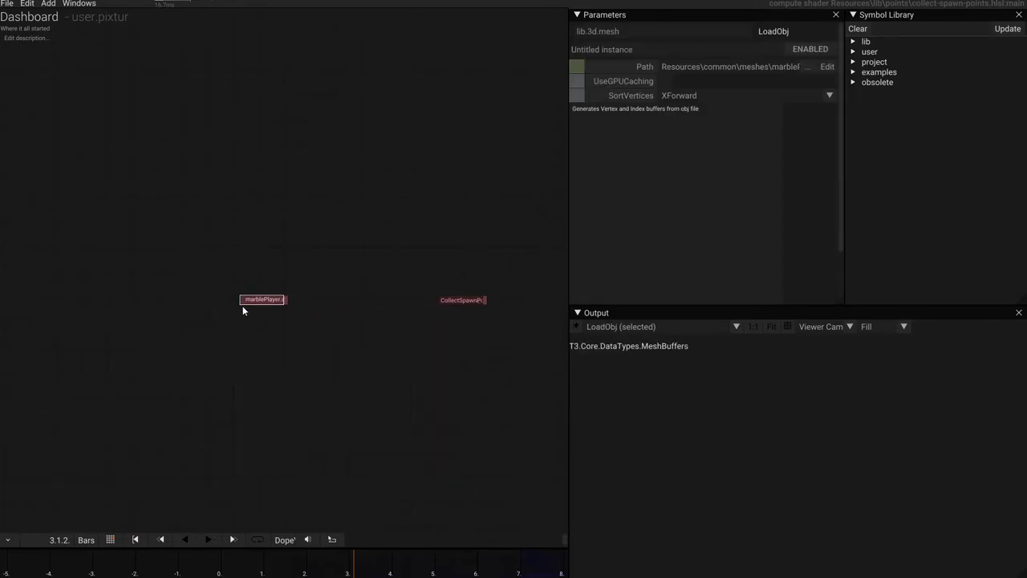
Step: Attach a DrawMesh operator to the output of the marblePlayer.obj operator
{"action": "scroll", "coordinate": [243, 307], "scroll_direction": "up", "scroll_amount": 2}
{"action": "left_click_drag", "start_coordinate": [503, 300], "coordinate": [485, 307]}
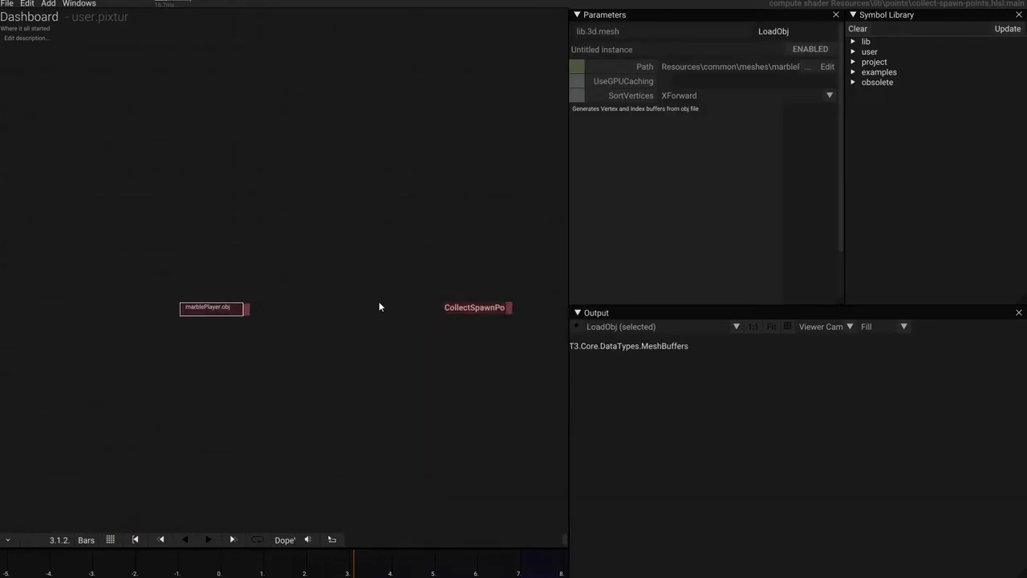
{"action": "left_click_drag", "start_coordinate": [379, 303], "coordinate": [354, 233]}
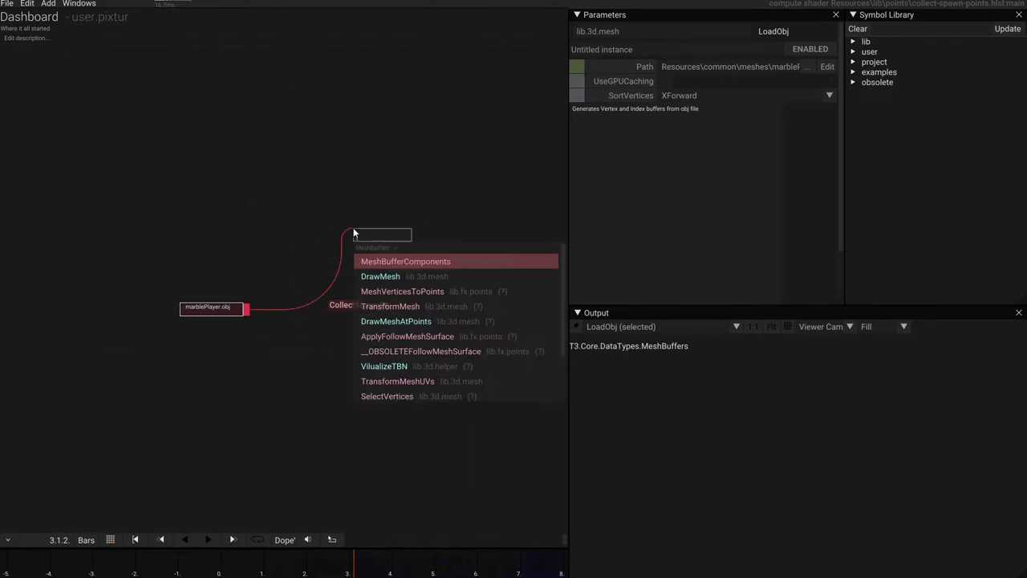
{"action": "key", "text": "Down"}
{"action": "key", "text": "Return"}
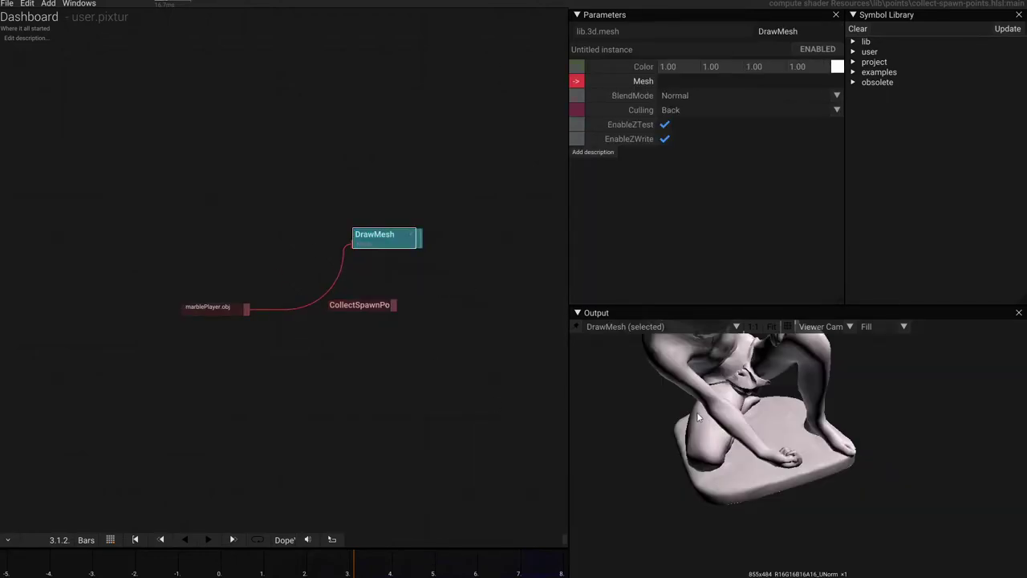
Step: Turn on the grid in the output view and frame the whole marble figure from the front
{"action": "left_click_drag", "start_coordinate": [747, 394], "coordinate": [803, 324]}
{"action": "left_click", "coordinate": [788, 326]}
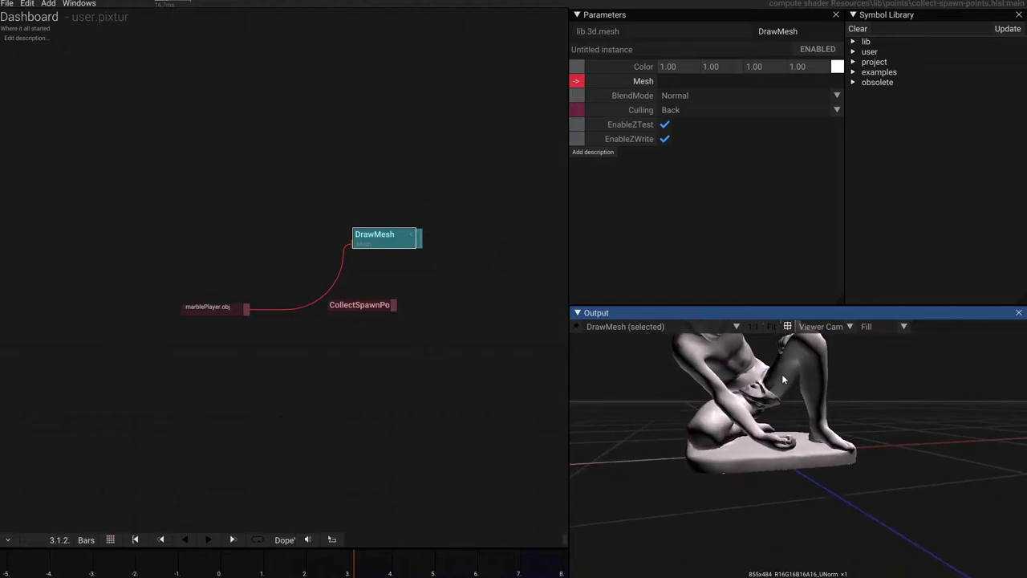
{"action": "left_click_drag", "start_coordinate": [785, 431], "coordinate": [756, 440]}
{"action": "scroll", "coordinate": [755, 440], "scroll_direction": "up", "scroll_amount": 3}
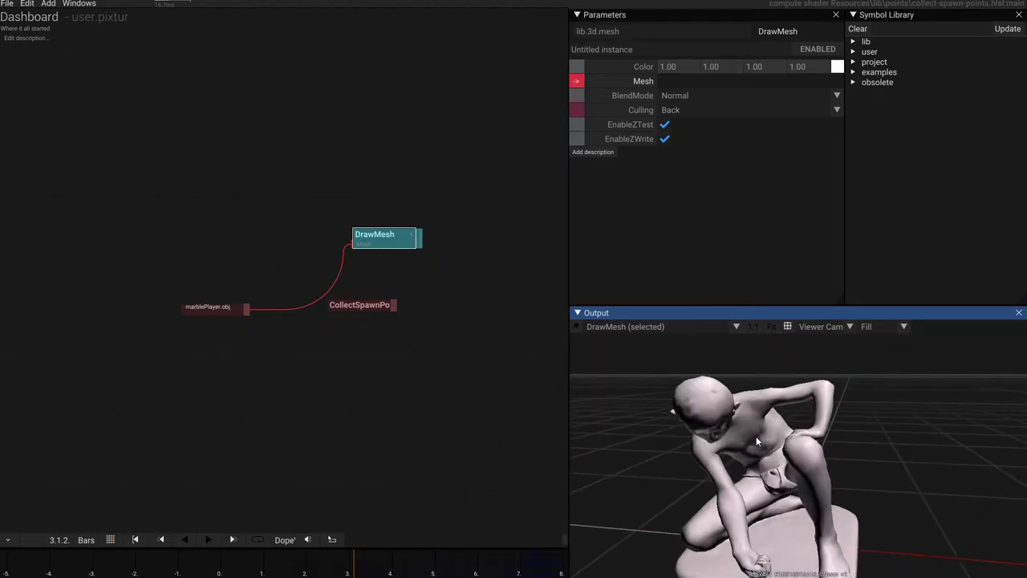
{"action": "scroll", "coordinate": [755, 442], "scroll_direction": "down", "scroll_amount": 1}
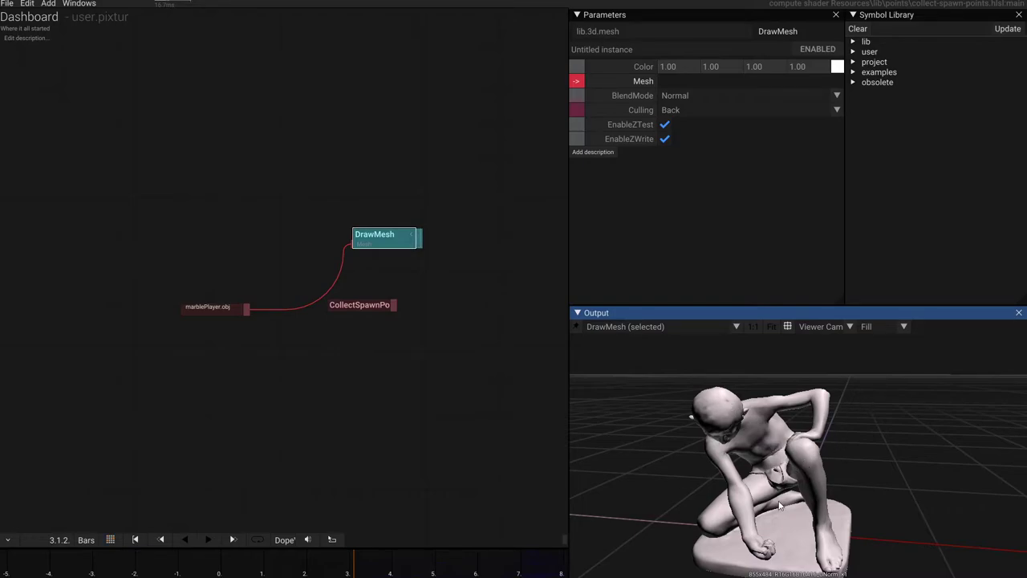
{"action": "left_click_drag", "start_coordinate": [779, 505], "coordinate": [585, 407]}
Step: Move CollectSpawnPoints aside, attach MeshVerticesToPoints to the marblePlayer.obj output, and feed its points into a DrawPoints operator
{"action": "scroll", "coordinate": [353, 267], "scroll_direction": "up", "scroll_amount": 3}
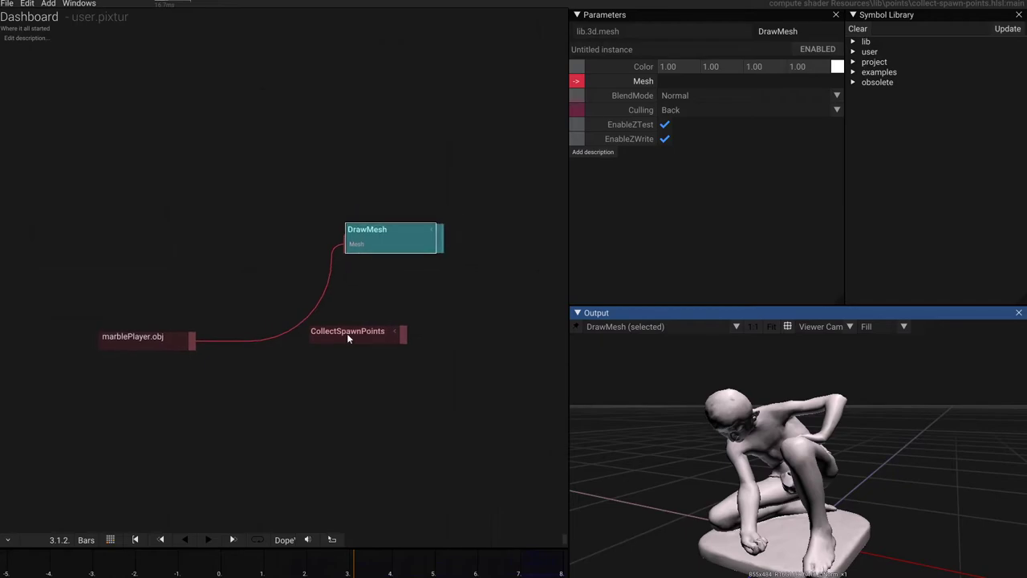
{"action": "left_click_drag", "start_coordinate": [346, 337], "coordinate": [405, 397]}
{"action": "left_click_drag", "start_coordinate": [192, 341], "coordinate": [377, 348]}
{"action": "type", "text": "poin"}
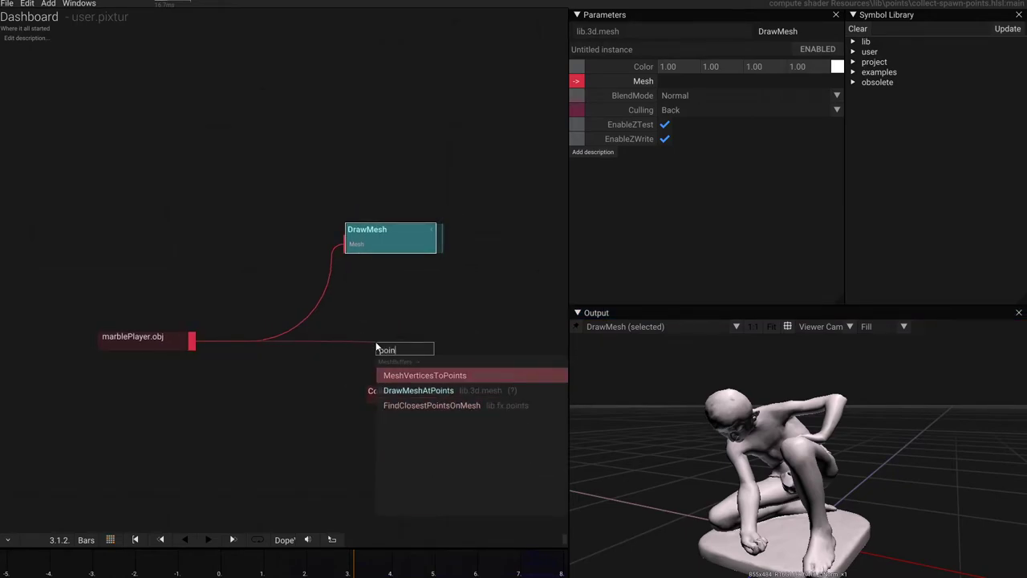
{"action": "key", "text": "Return"}
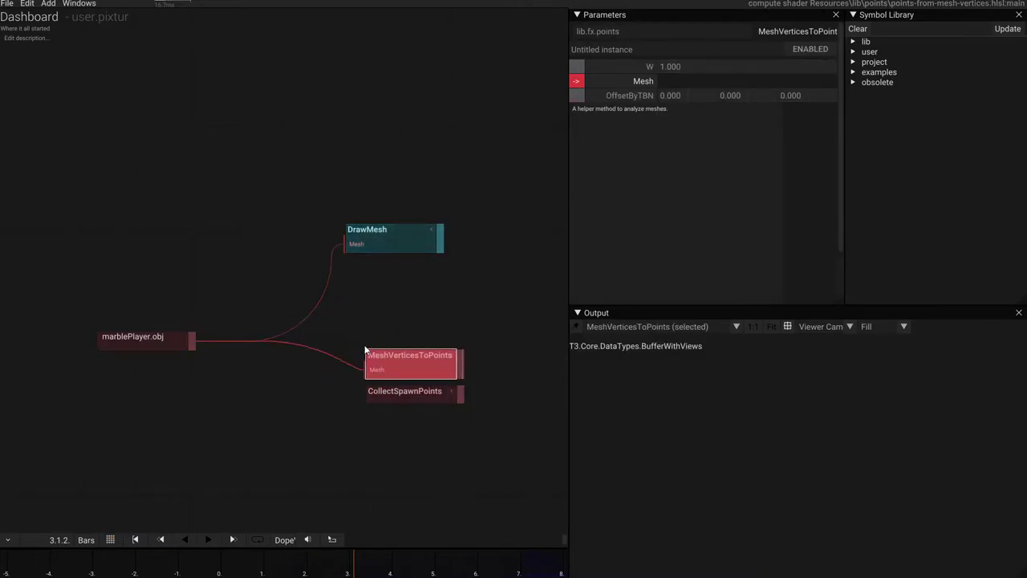
{"action": "left_click_drag", "start_coordinate": [427, 341], "coordinate": [459, 335]}
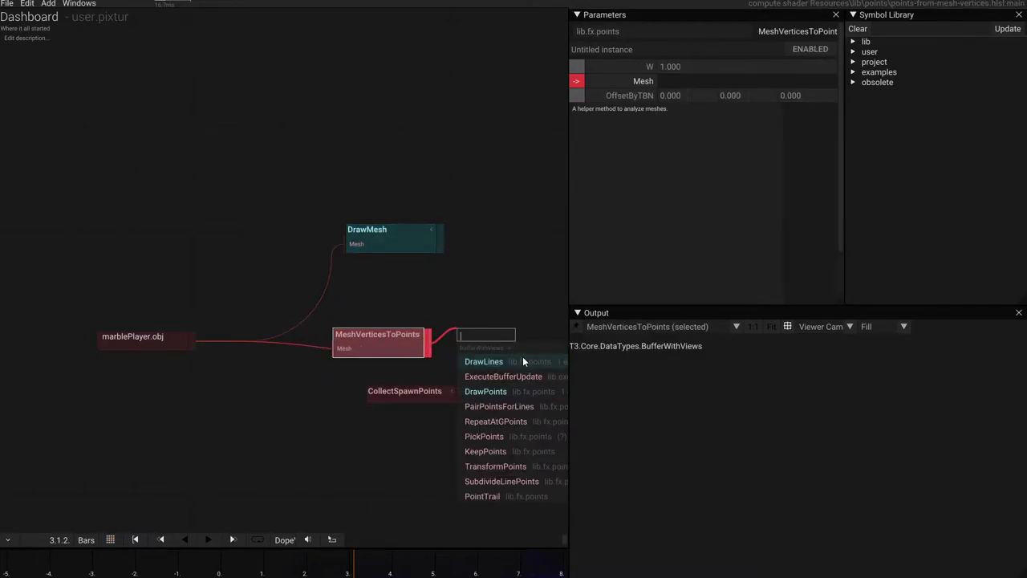
{"action": "left_click", "coordinate": [486, 392]}
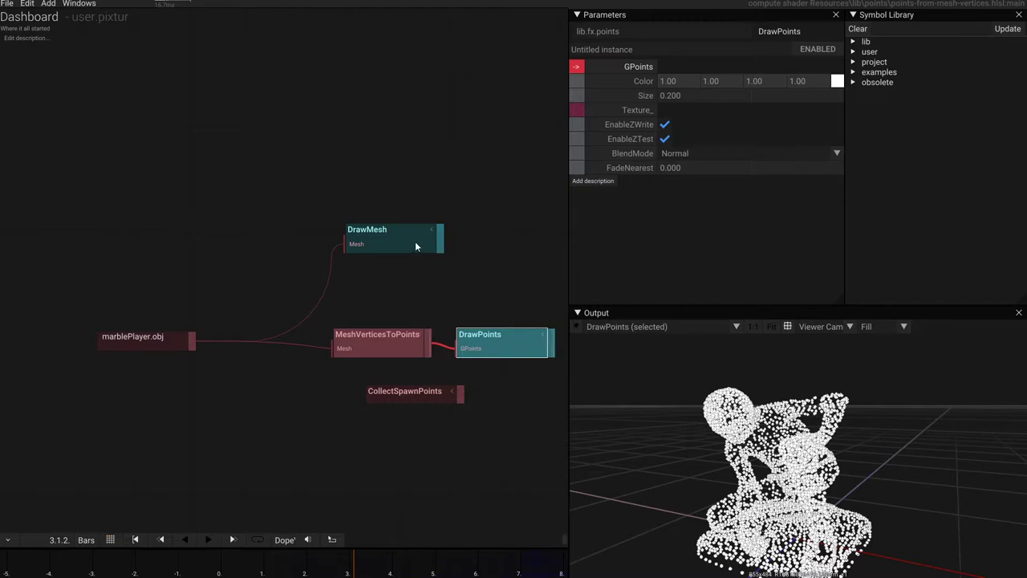
Step: Add an Execute operator and connect both DrawMesh and DrawPoints to its Command input
{"action": "left_click_drag", "start_coordinate": [408, 241], "coordinate": [422, 352]}
{"action": "key", "text": "Tab"}
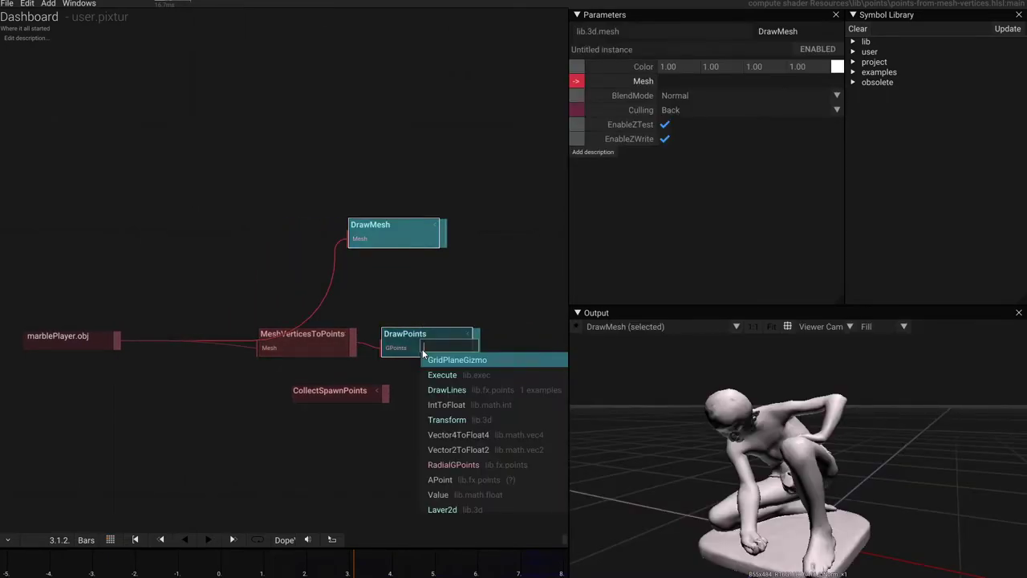
{"action": "left_click", "coordinate": [442, 375]}
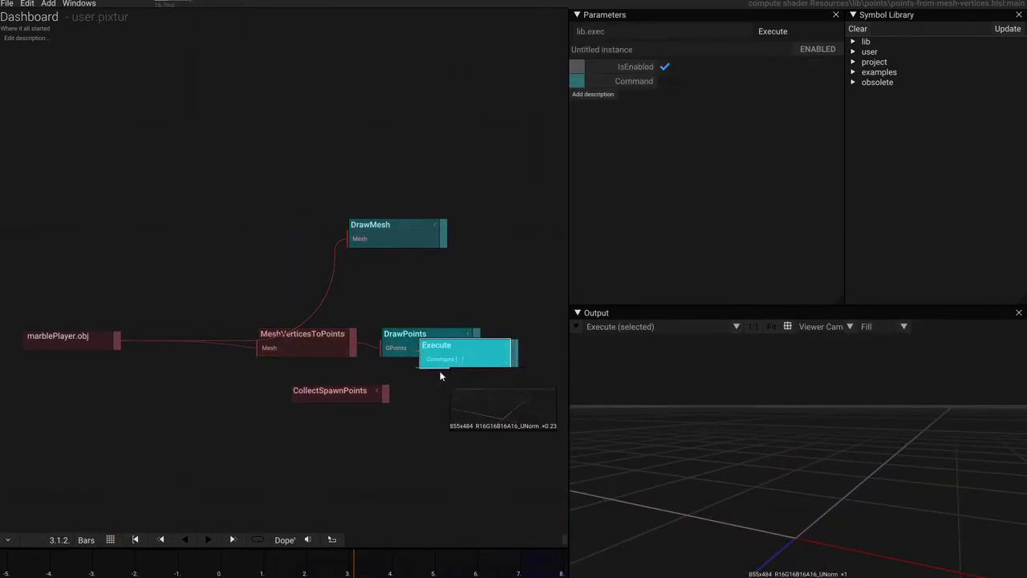
{"action": "left_click_drag", "start_coordinate": [425, 232], "coordinate": [531, 232]}
{"action": "left_click_drag", "start_coordinate": [477, 345], "coordinate": [530, 255]}
{"action": "left_click_drag", "start_coordinate": [499, 303], "coordinate": [390, 315]}
Step: Pin the Execute operator in the output view and set the DrawPoints size to 0.110
{"action": "left_click_drag", "start_coordinate": [468, 262], "coordinate": [459, 277]}
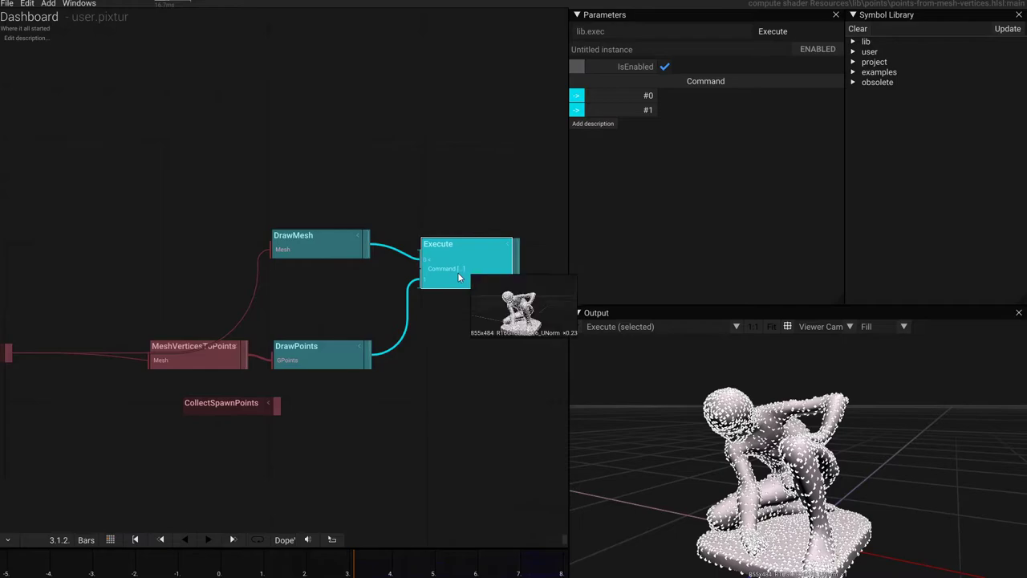
{"action": "left_click", "coordinate": [577, 325]}
{"action": "left_click_drag", "start_coordinate": [514, 343], "coordinate": [473, 306]}
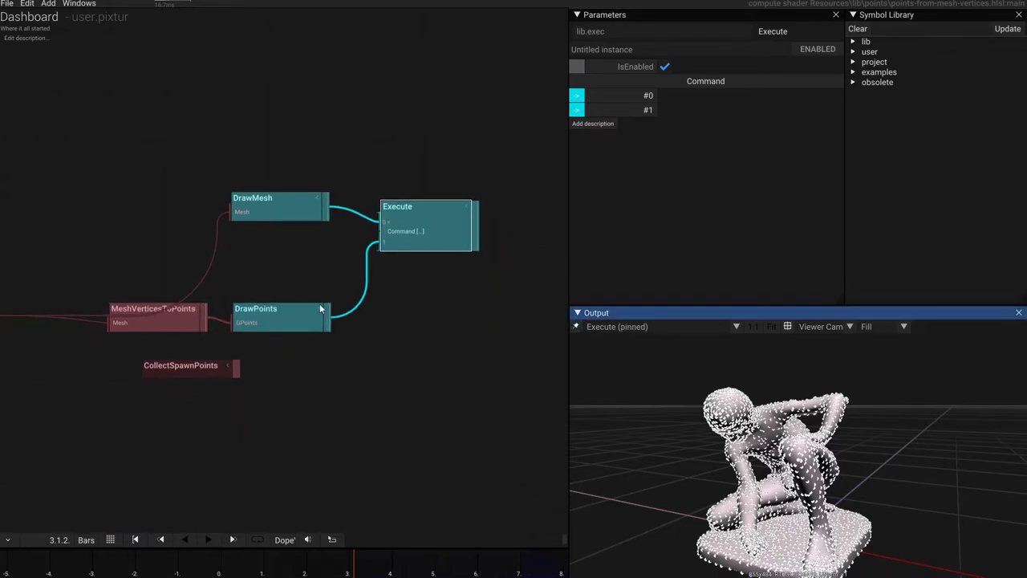
{"action": "left_click", "coordinate": [320, 309]}
{"action": "left_click_drag", "start_coordinate": [684, 92], "coordinate": [673, 90]}
{"action": "left_click_drag", "start_coordinate": [417, 304], "coordinate": [422, 277]}
{"action": "mouse_move", "coordinate": [790, 457]}
{"action": "left_mouse_down"}
{"action": "mouse_move", "coordinate": [810, 449]}
{"action": "mouse_move", "coordinate": [800, 459]}
{"action": "left_mouse_up"}
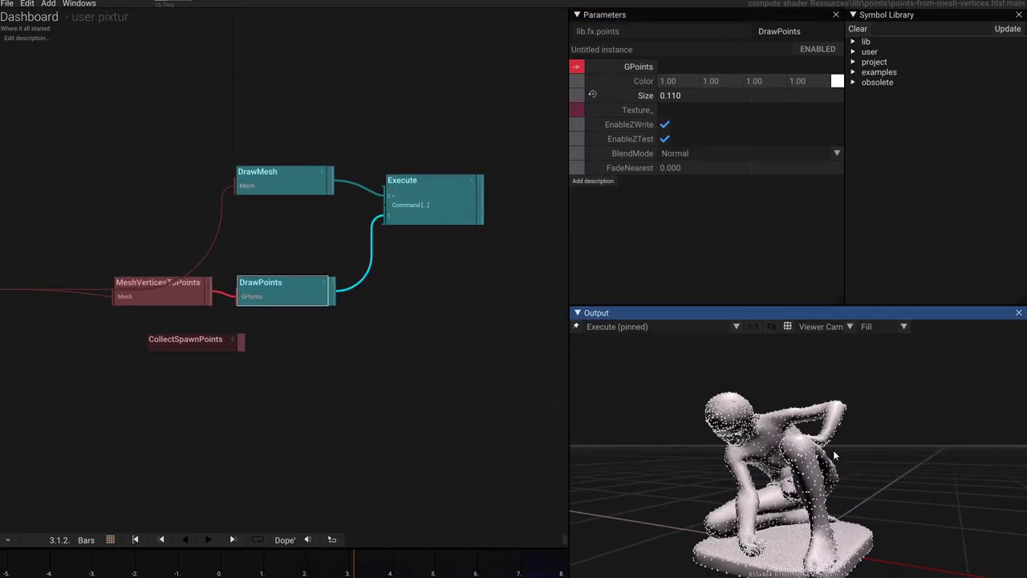
Step: Tidy the graph by placing marblePlayer.obj level with DrawMesh and CollectSpawnPoints further below DrawPoints
{"action": "scroll", "coordinate": [468, 397], "scroll_direction": "down", "scroll_amount": 2}
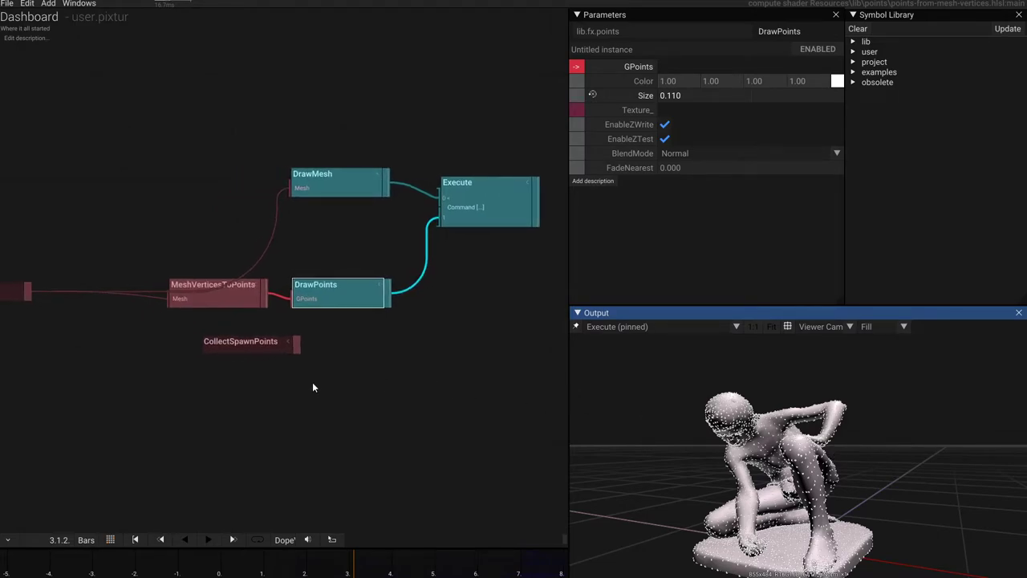
{"action": "left_click_drag", "start_coordinate": [36, 311], "coordinate": [106, 219]}
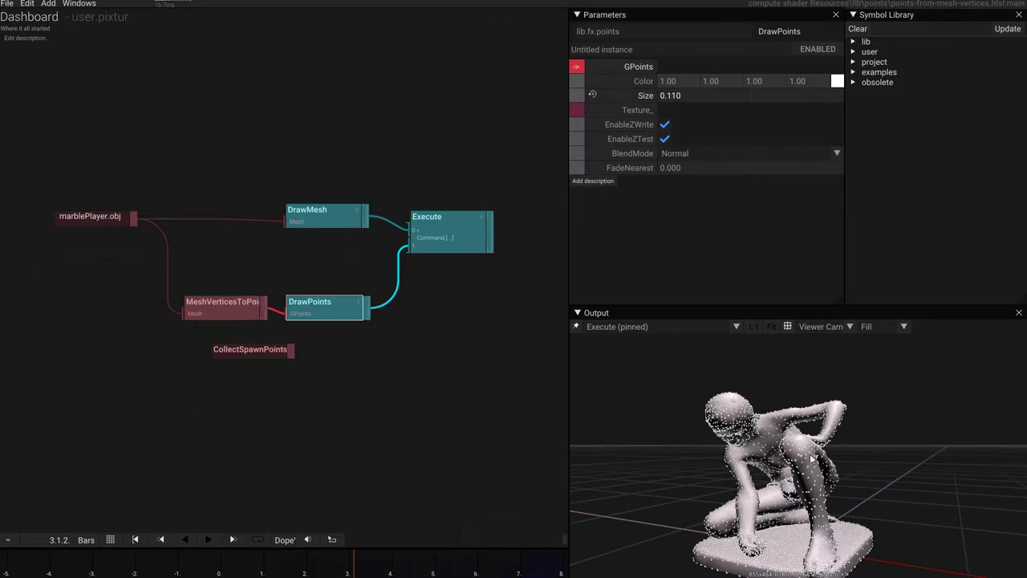
{"action": "left_click_drag", "start_coordinate": [238, 349], "coordinate": [388, 422]}
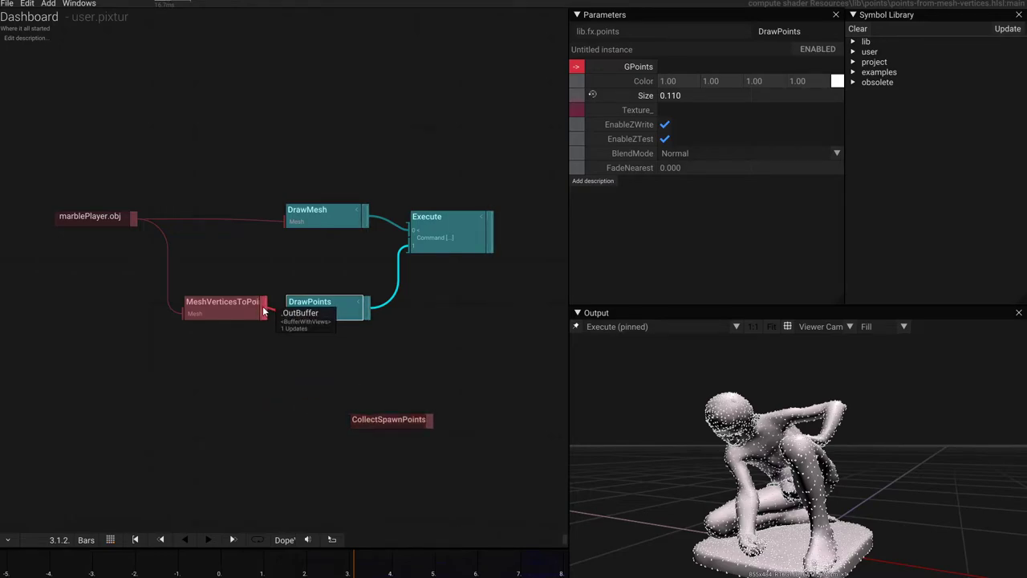
Step: Attach a PickPoints operator to the MeshVerticesToPoints output and connect it to the GPoints input of CollectSpawnPoints
{"action": "left_click_drag", "start_coordinate": [260, 318], "coordinate": [233, 375]}
{"action": "type", "text": "pi"}
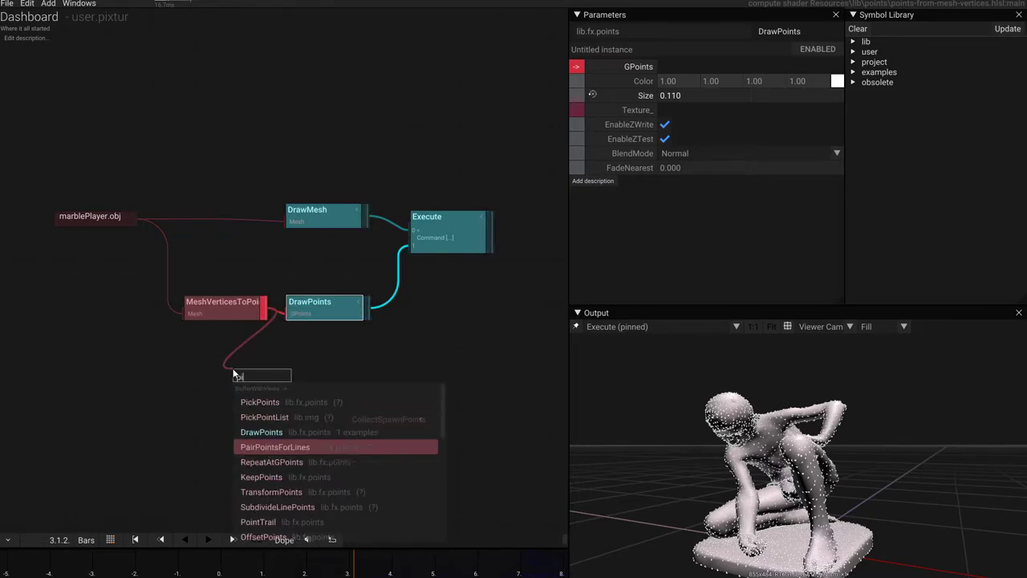
{"action": "key", "text": "Return"}
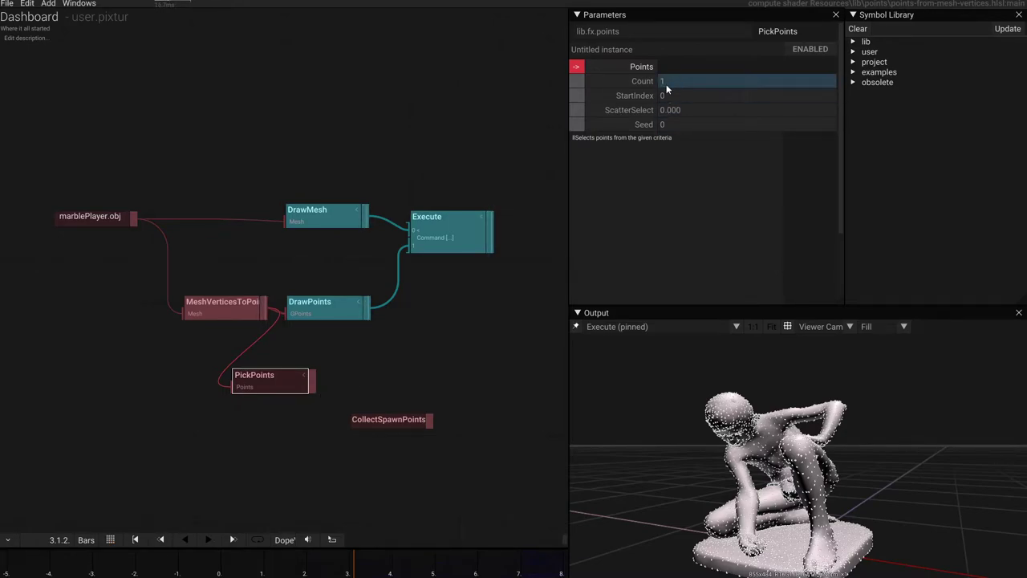
{"action": "left_click_drag", "start_coordinate": [377, 427], "coordinate": [387, 419]}
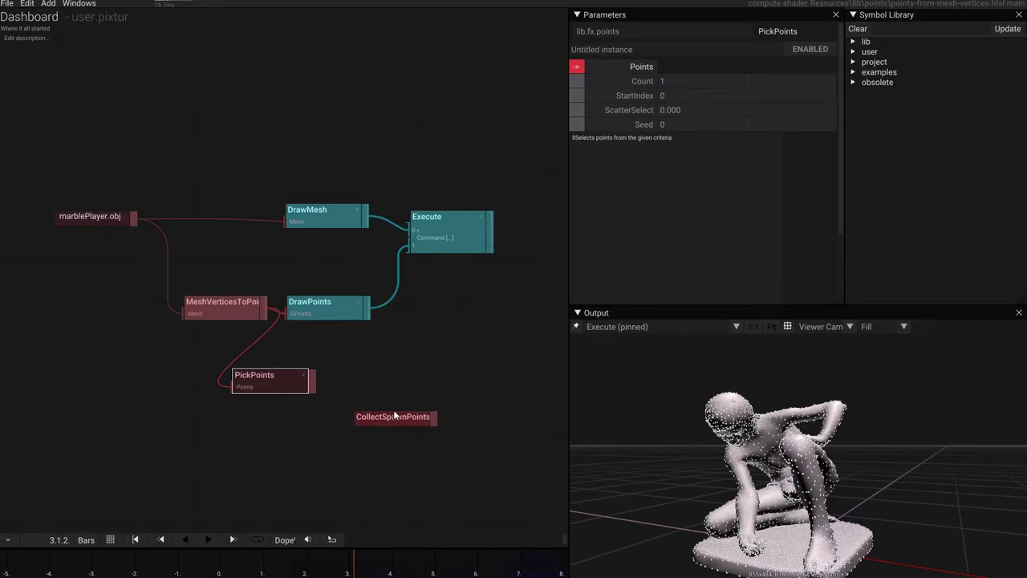
{"action": "left_click_drag", "start_coordinate": [317, 393], "coordinate": [370, 404]}
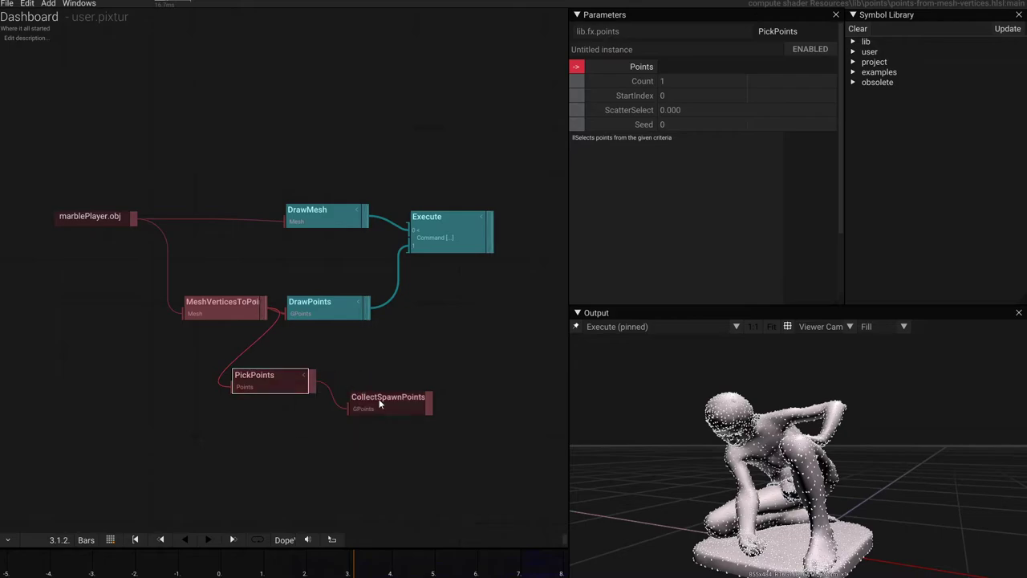
Step: Move CollectSpawnPoints closer in line with PickPoints and select it to show its parameters
{"action": "scroll", "coordinate": [442, 411], "scroll_direction": "up", "scroll_amount": 1}
{"action": "left_click_drag", "start_coordinate": [442, 411], "coordinate": [336, 408]}
{"action": "left_click_drag", "start_coordinate": [272, 397], "coordinate": [266, 377]}
{"action": "left_click", "coordinate": [265, 375]}
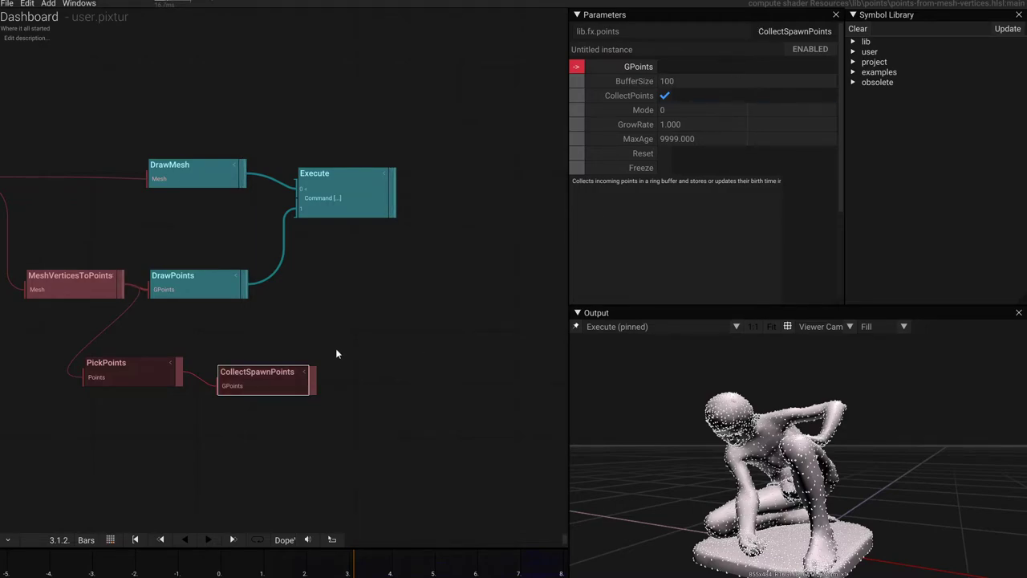
Step: Attach a DrawQuadsW operator to the CollectSpawnPoints output
{"action": "left_click_drag", "start_coordinate": [309, 393], "coordinate": [415, 383]}
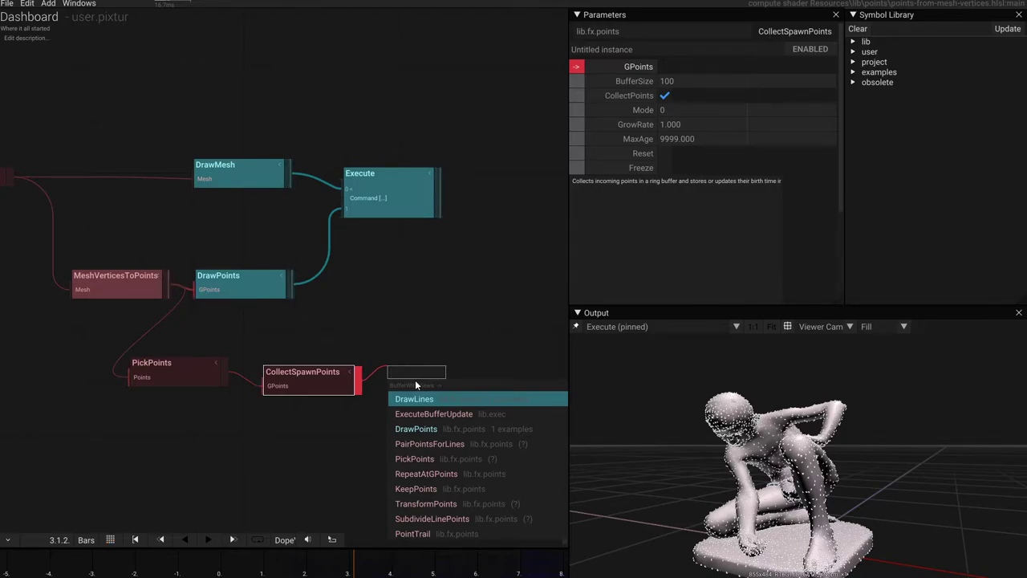
{"action": "key", "text": "Down"}
{"action": "key", "text": "Down"}
{"action": "key", "text": "Up"}
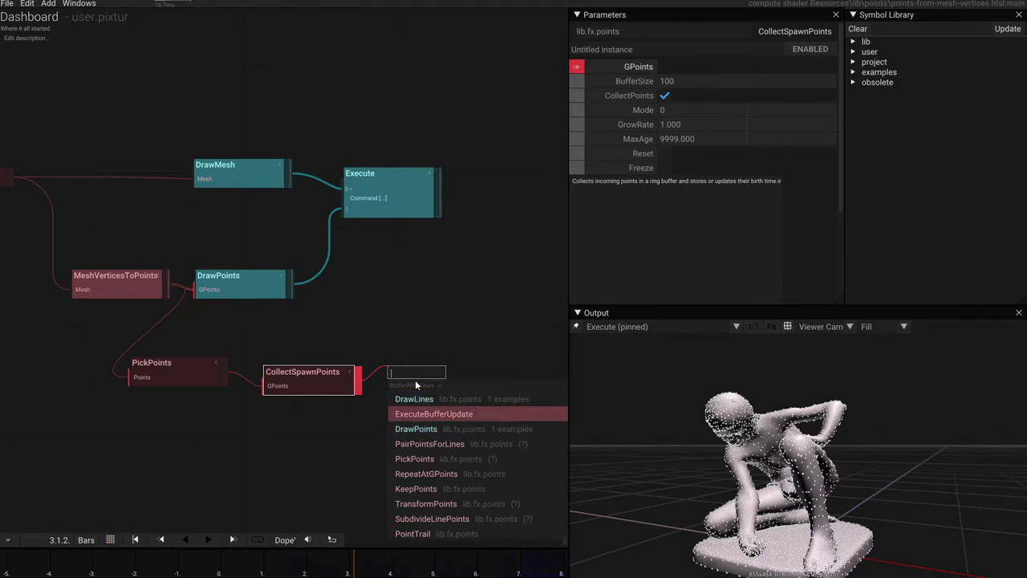
{"action": "type", "text": "dan"}
{"action": "key", "text": "Down"}
{"action": "key", "text": "Down"}
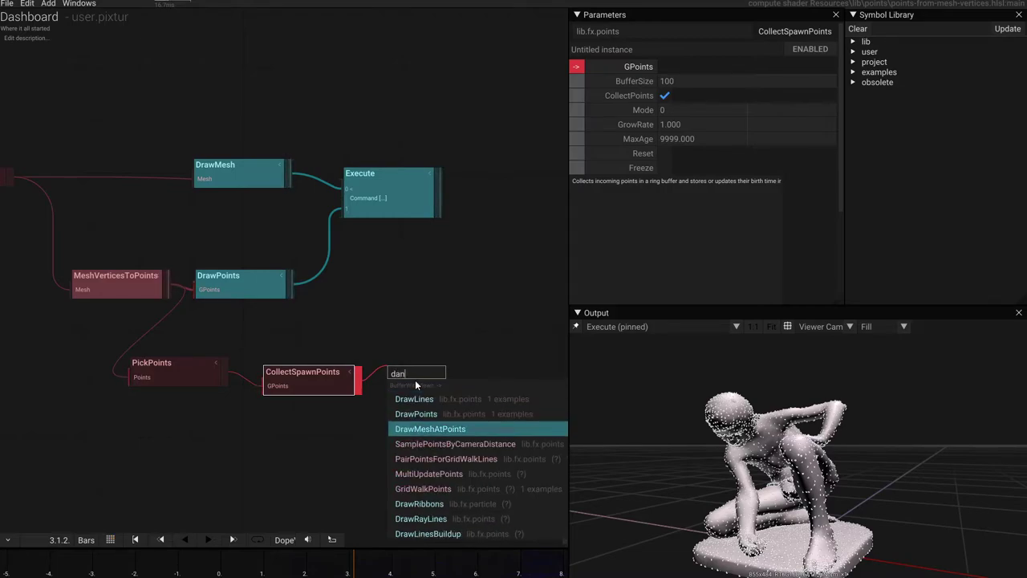
{"action": "key", "text": "BackSpace"}
{"action": "key", "text": "BackSpace"}
{"action": "type", "text": "raw"}
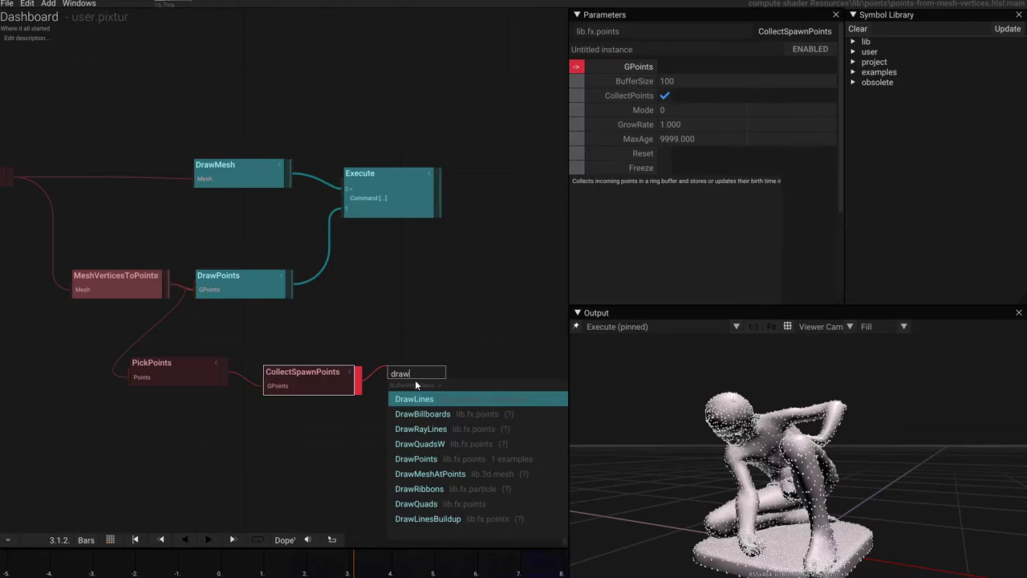
{"action": "key", "text": "Down"}
{"action": "key", "text": "Down"}
{"action": "key", "text": "Down"}
{"action": "key", "text": "Return"}
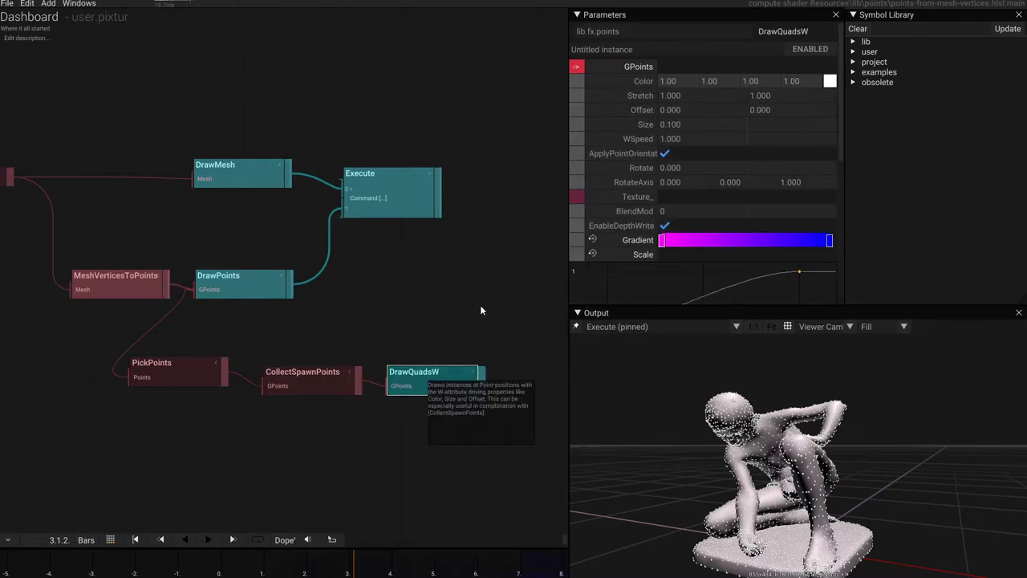
Step: Connect the DrawQuadsW output to Execute as a third command and orbit the output to inspect the drawn quad
{"action": "left_click_drag", "start_coordinate": [438, 268], "coordinate": [382, 274]}
{"action": "left_click_drag", "start_coordinate": [425, 387], "coordinate": [287, 228]}
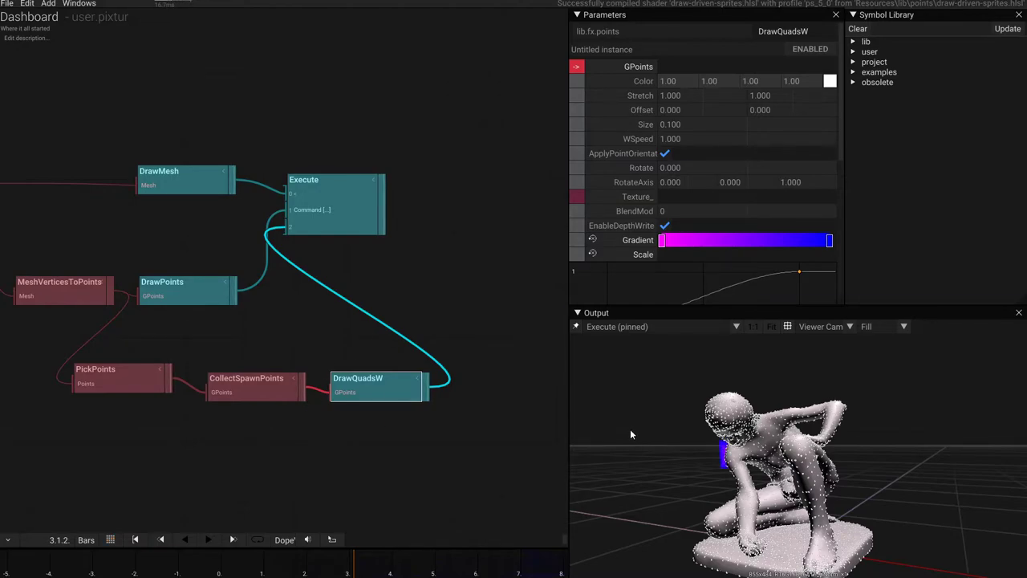
{"action": "left_click_drag", "start_coordinate": [630, 428], "coordinate": [726, 436]}
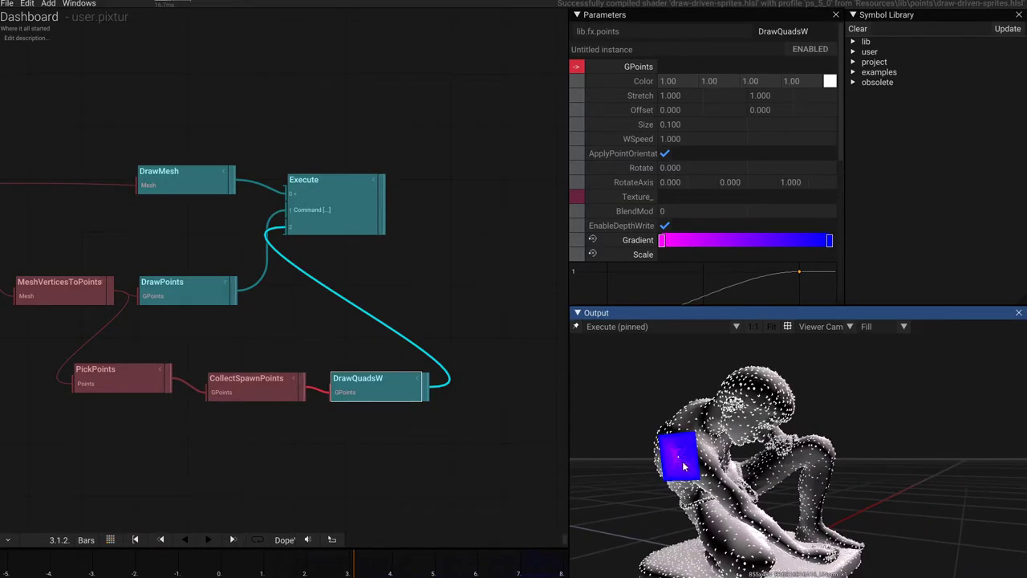
{"action": "left_click_drag", "start_coordinate": [683, 465], "coordinate": [678, 466]}
Step: Auto-arrange the operators feeding Execute and move the arranged group to the right of marblePlayer.obj and MeshVerticesToPoints
{"action": "left_click_drag", "start_coordinate": [284, 448], "coordinate": [330, 435]}
{"action": "scroll", "coordinate": [327, 434], "scroll_direction": "down", "scroll_amount": 2}
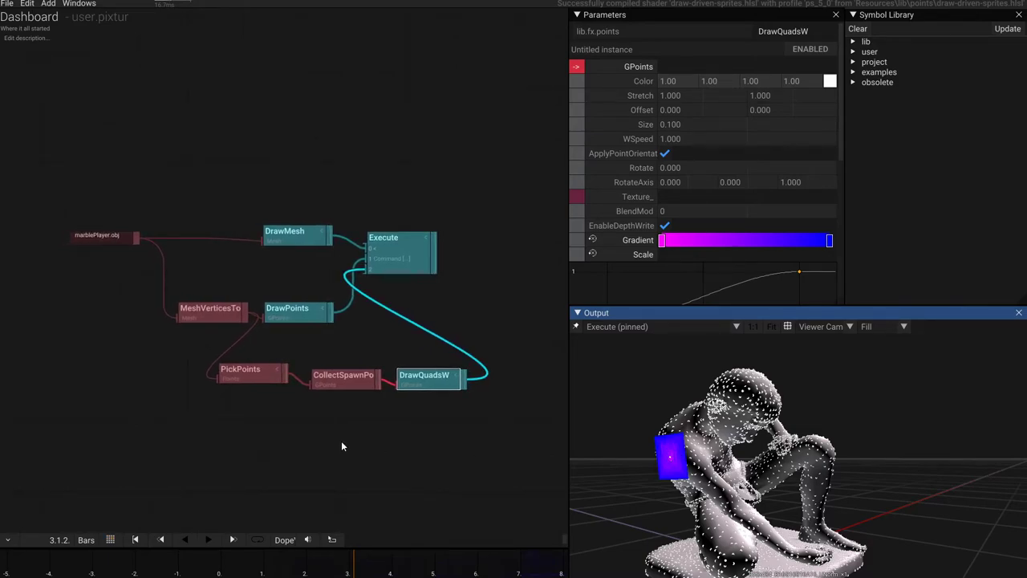
{"action": "left_click_drag", "start_coordinate": [341, 441], "coordinate": [286, 442]}
{"action": "left_click", "coordinate": [335, 269]}
{"action": "key", "text": "g"}
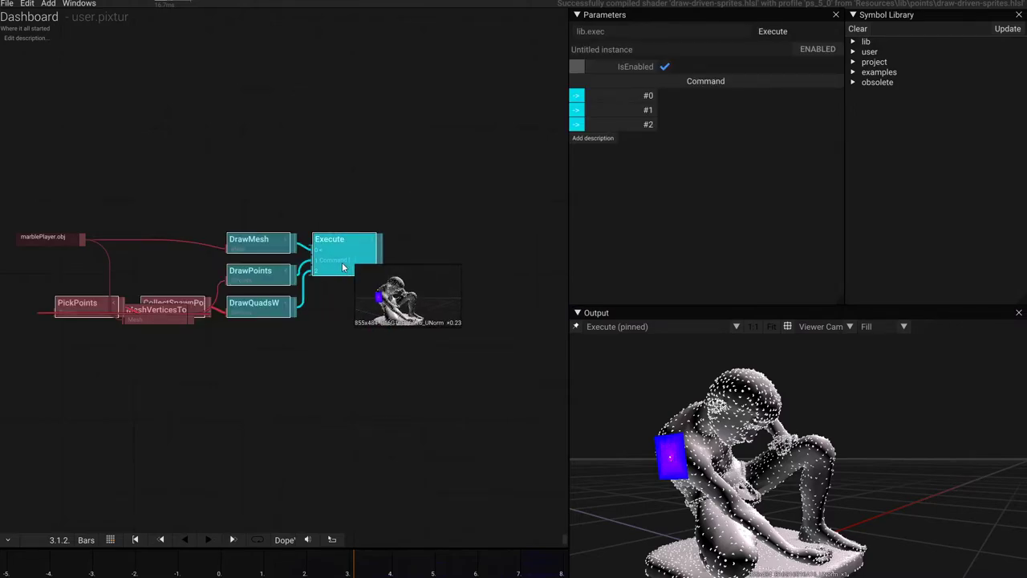
{"action": "left_click_drag", "start_coordinate": [342, 265], "coordinate": [466, 226]}
{"action": "left_click_drag", "start_coordinate": [398, 354], "coordinate": [385, 367]}
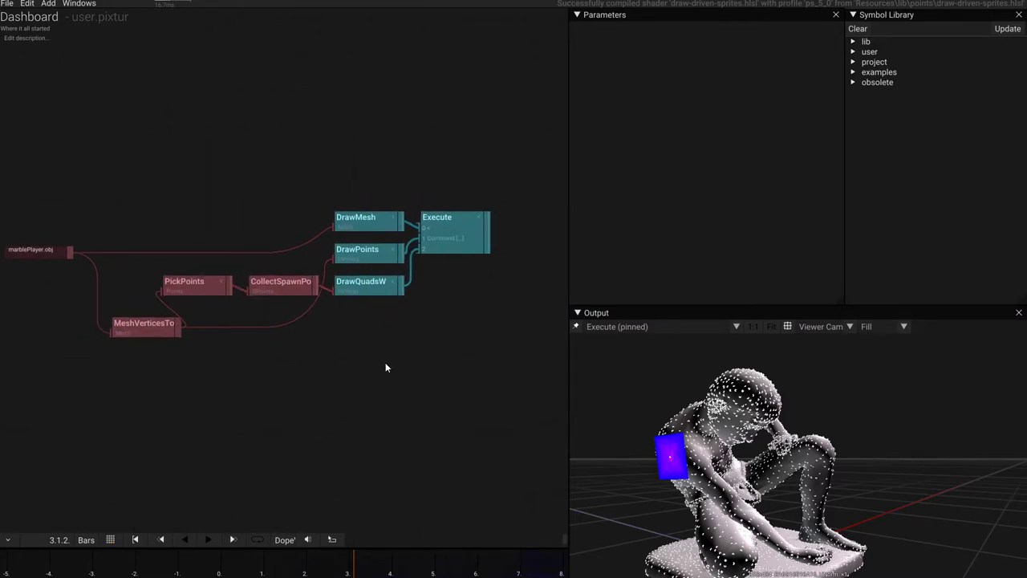
{"action": "left_click_drag", "start_coordinate": [257, 380], "coordinate": [344, 367]}
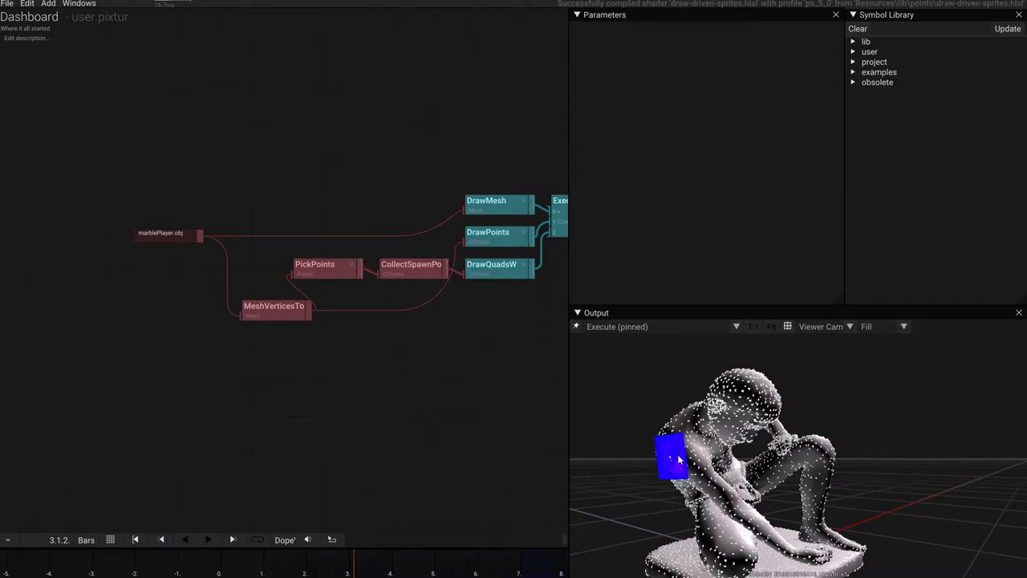
{"action": "left_click_drag", "start_coordinate": [534, 326], "coordinate": [487, 339]}
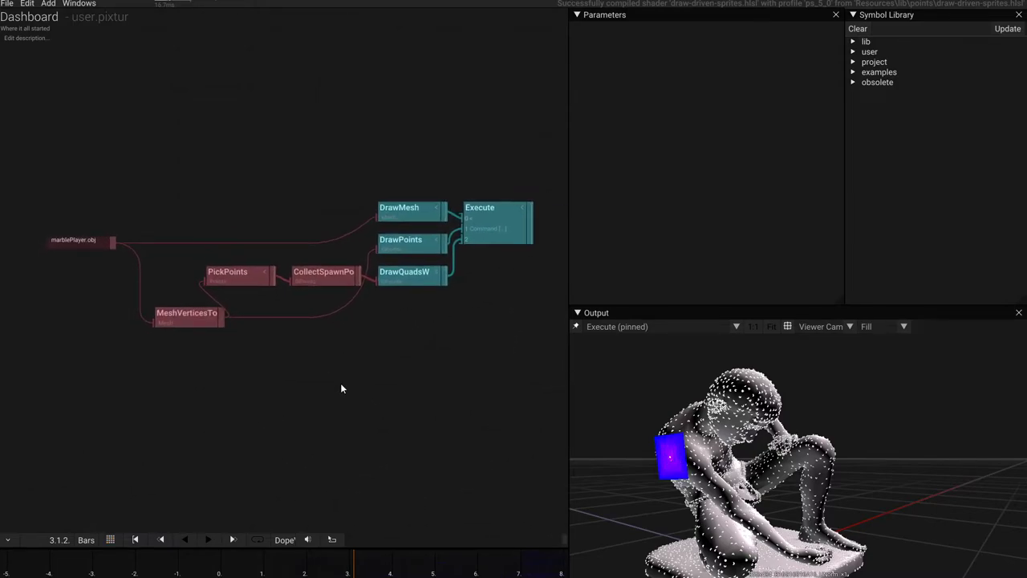
Step: Add a Counter operator in the empty area below the PickPoints and MeshVerticesToPoints operators
{"action": "double_click", "coordinate": [268, 421]}
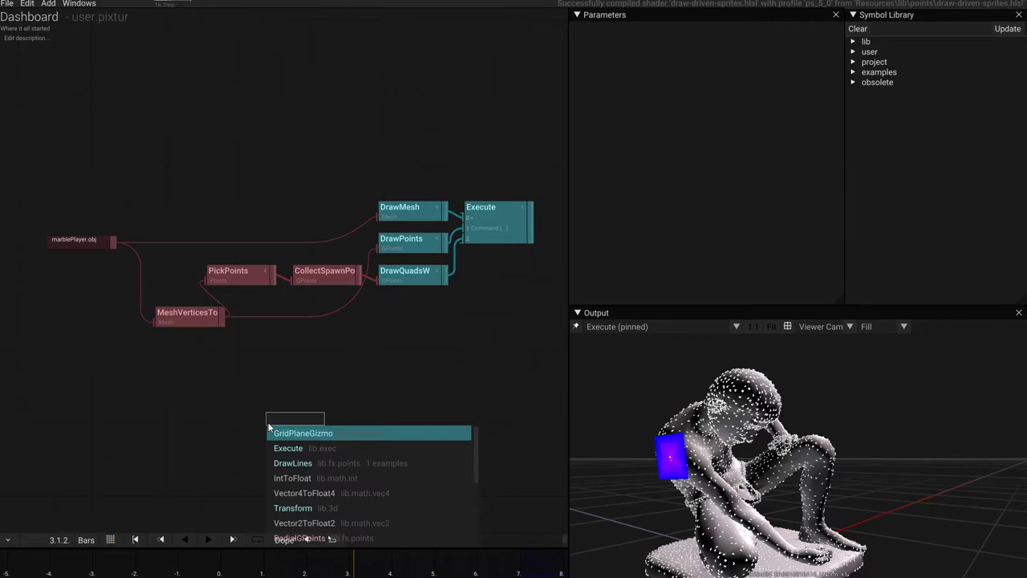
{"action": "type", "text": "coun"}
{"action": "key", "text": "Down"}
{"action": "key", "text": "Down"}
{"action": "key", "text": "Return"}
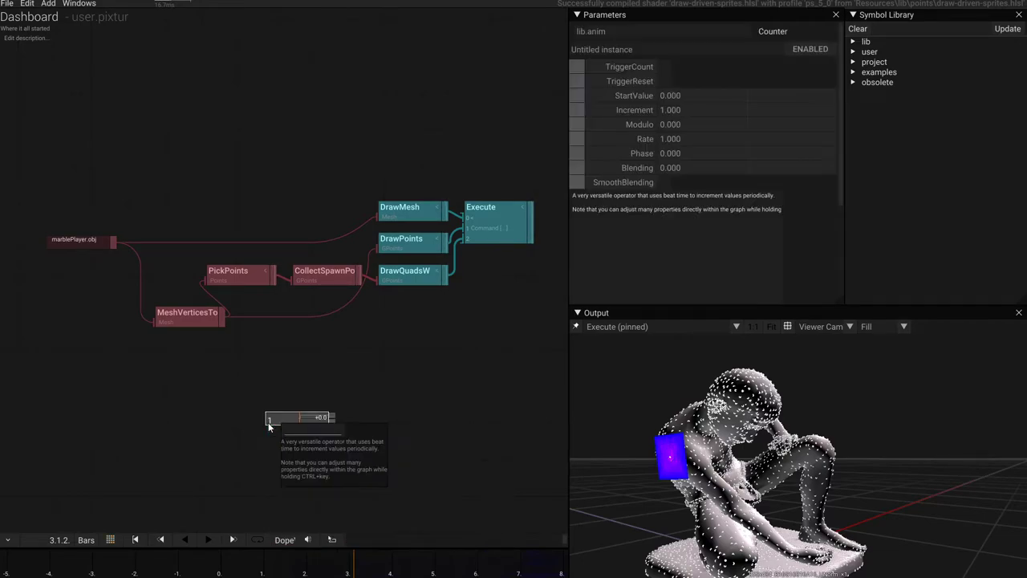
Step: Attach a HasValueIncreased operator to the Counter and connect its output to the CollectPoints input of CollectSpawnPoints
{"action": "key", "text": "Tab"}
{"action": "type", "text": "ha"}
{"action": "key", "text": "Return"}
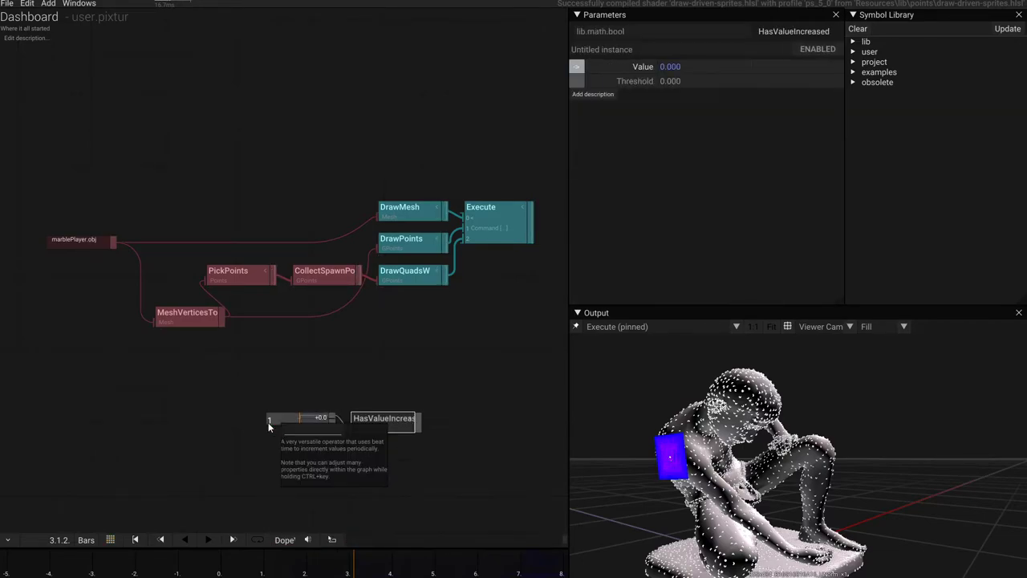
{"action": "left_click_drag", "start_coordinate": [419, 420], "coordinate": [426, 377]}
{"action": "left_click_drag", "start_coordinate": [205, 354], "coordinate": [286, 293]}
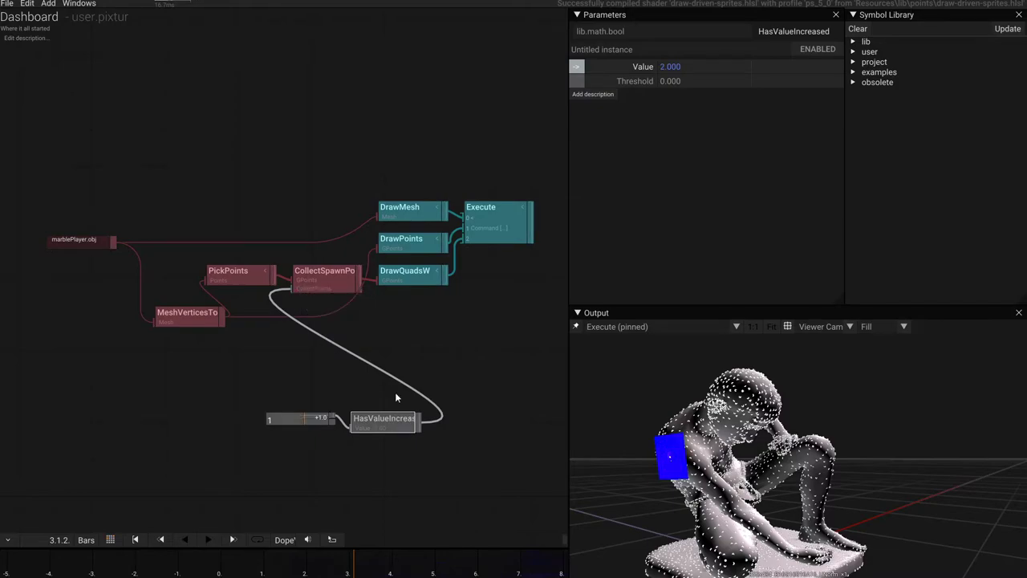
Step: Move Counter and HasValueIncreased left below the point operators, and shift MeshVerticesToPoints slightly left to make room for connections
{"action": "left_click", "coordinate": [315, 423]}
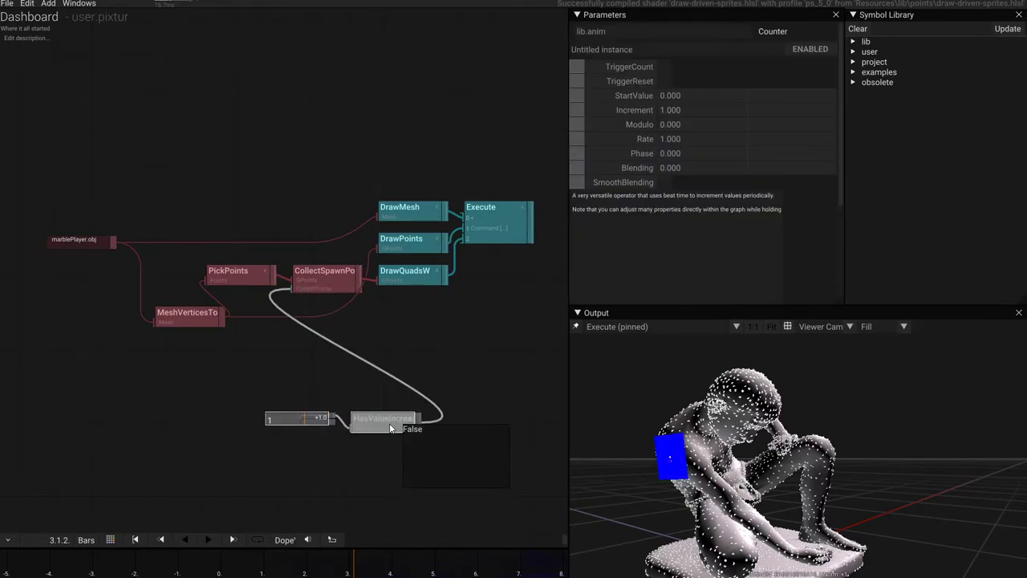
{"action": "left_click_drag", "start_coordinate": [389, 423], "coordinate": [234, 425]}
{"action": "left_click", "coordinate": [382, 430]}
{"action": "scroll", "coordinate": [372, 415], "scroll_direction": "up", "scroll_amount": 2}
{"action": "left_click_drag", "start_coordinate": [317, 388], "coordinate": [411, 397]}
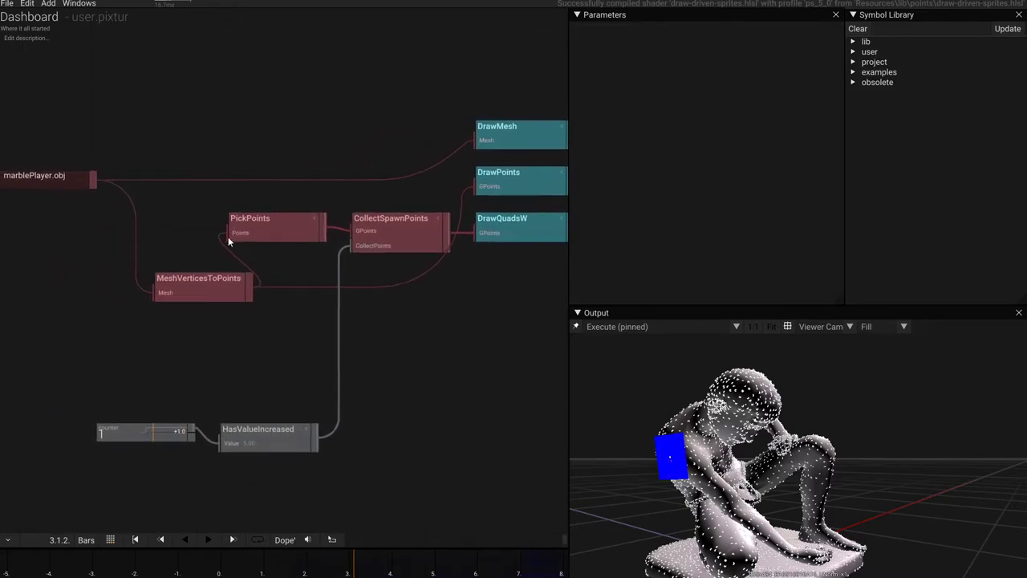
{"action": "left_click_drag", "start_coordinate": [208, 284], "coordinate": [189, 286]}
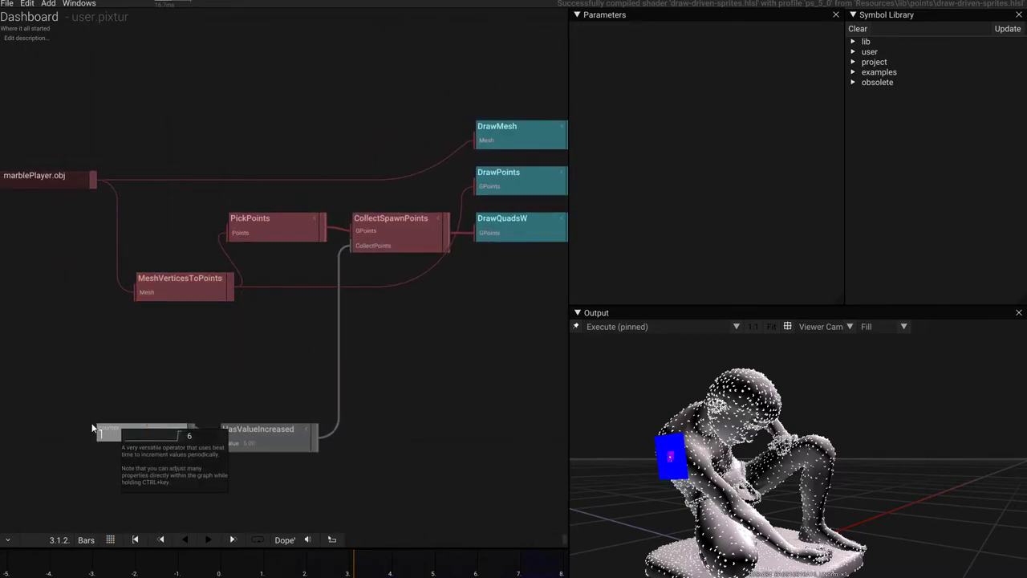
{"action": "left_click_drag", "start_coordinate": [113, 432], "coordinate": [52, 411]}
Step: Attach a FloatToInt operator to the Counter output and connect it to the StartIndex input of PickPoints
{"action": "left_click_drag", "start_coordinate": [130, 408], "coordinate": [159, 367]}
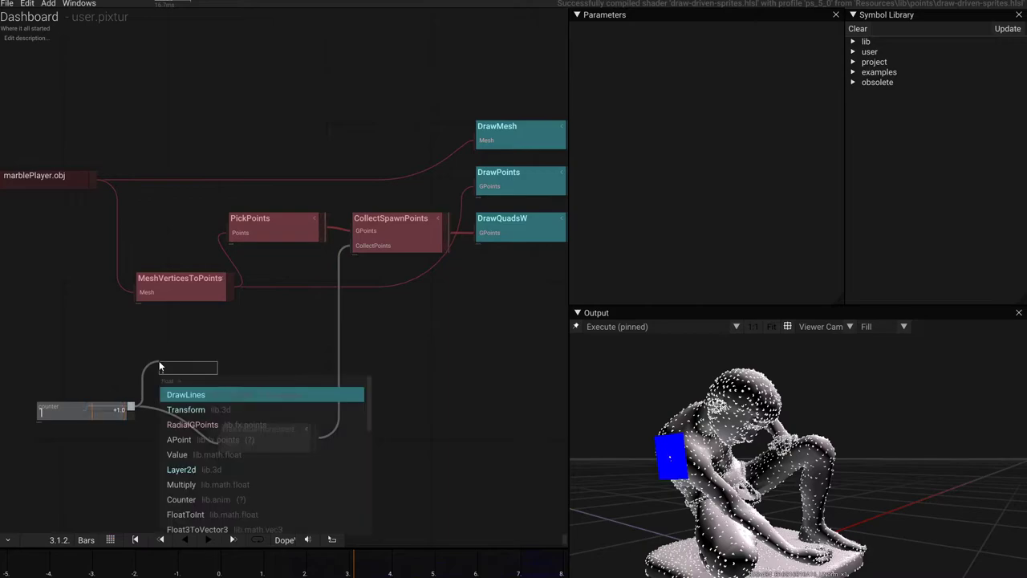
{"action": "type", "text": "to"}
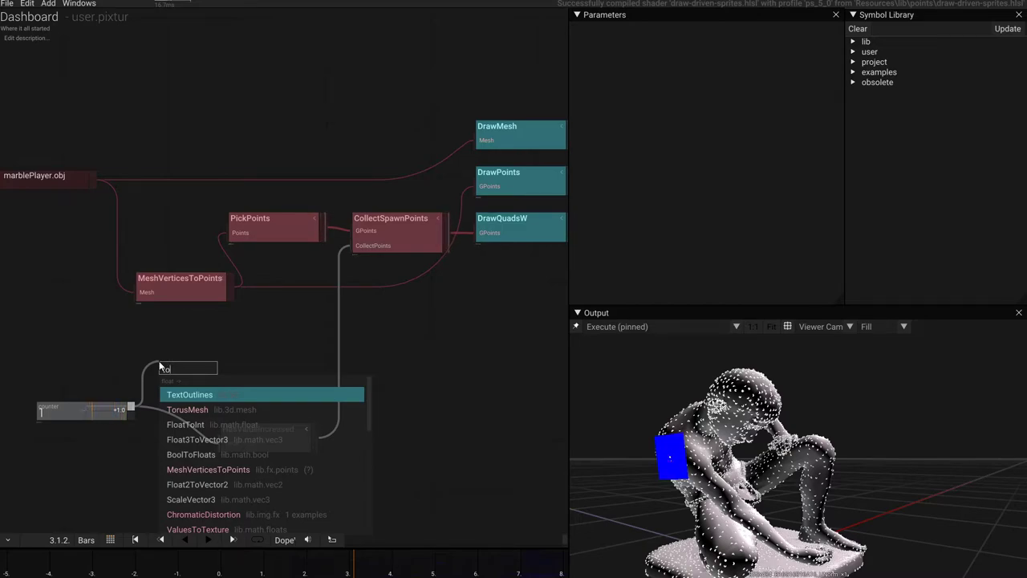
{"action": "type", "text": "in"}
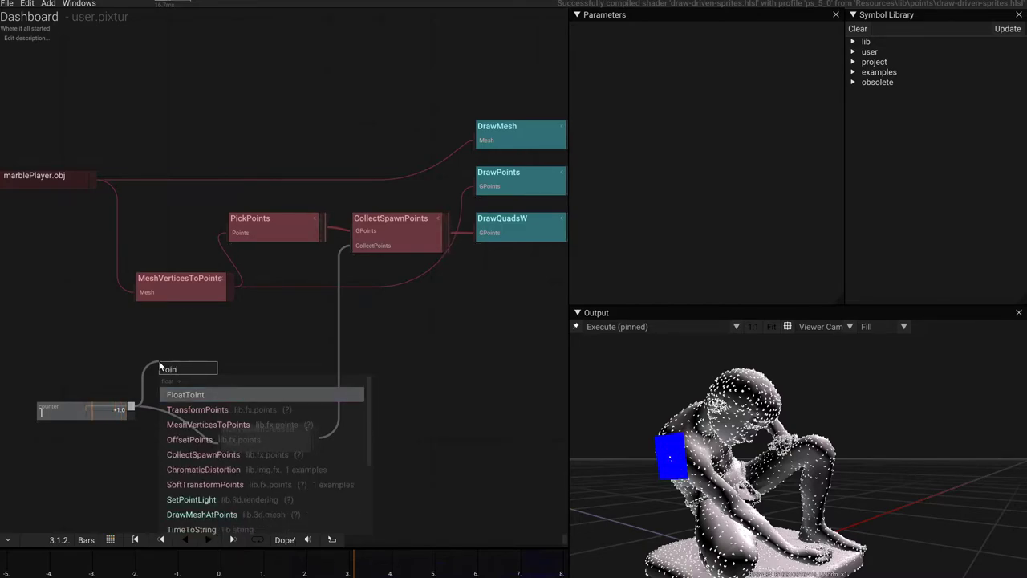
{"action": "key", "text": "Return"}
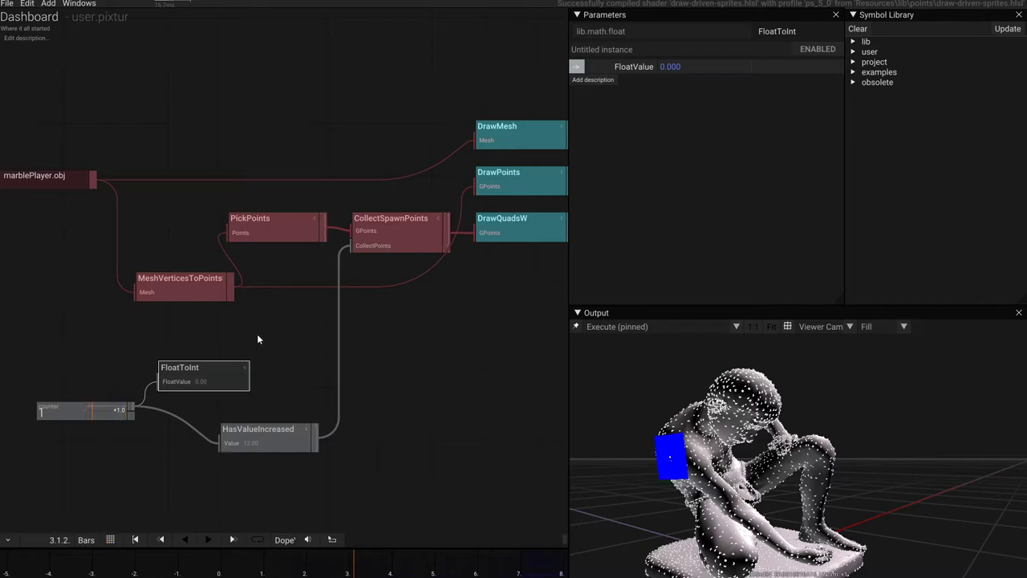
{"action": "left_click_drag", "start_coordinate": [253, 375], "coordinate": [208, 254]}
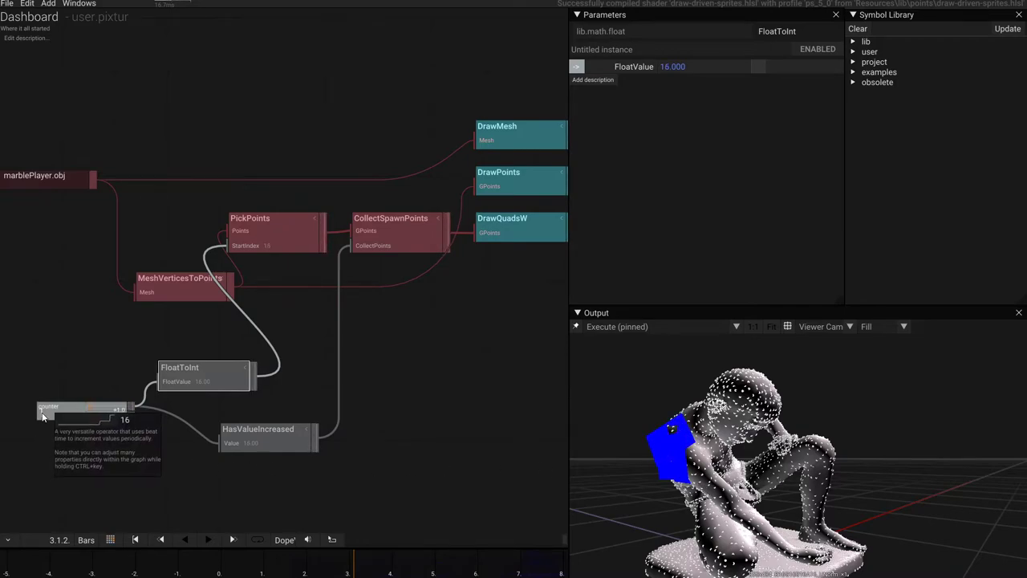
Step: Raise the Counter's rate to x16 and orbit the output to inspect the spawning quads
{"action": "left_click_drag", "start_coordinate": [42, 414], "coordinate": [40, 378]}
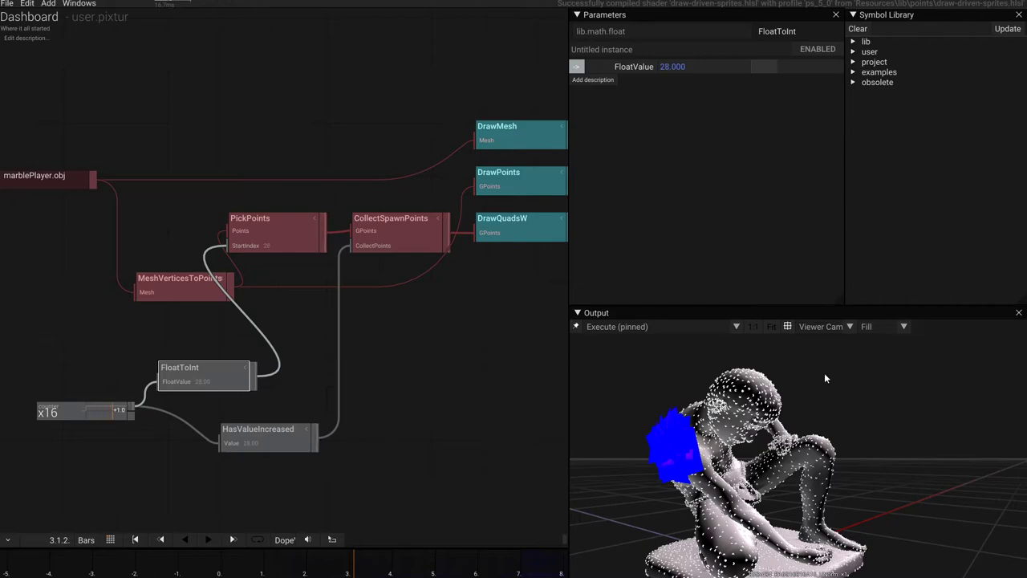
{"action": "mouse_move", "coordinate": [712, 486]}
{"action": "left_mouse_down"}
{"action": "mouse_move", "coordinate": [668, 483]}
{"action": "mouse_move", "coordinate": [713, 489]}
{"action": "left_mouse_up"}
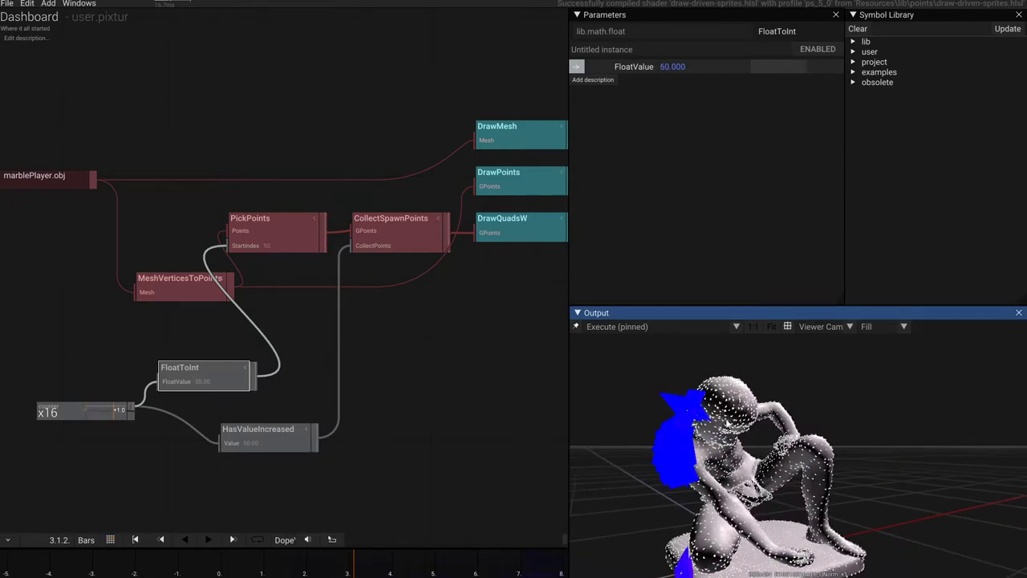
Step: Move the blue end stop of the DrawQuadsW gradient to about the middle and recolour it white
{"action": "left_click", "coordinate": [409, 239]}
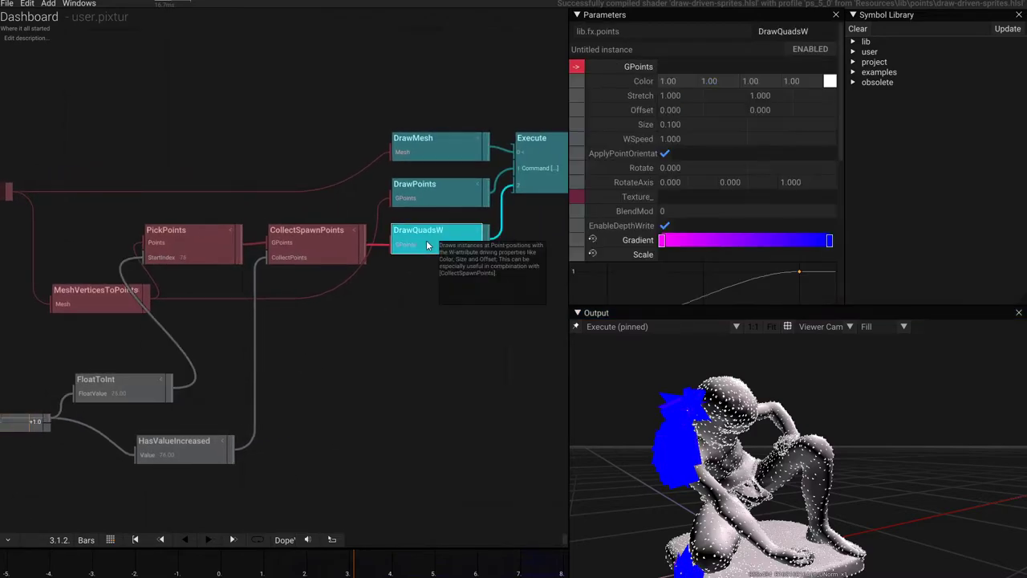
{"action": "left_click_drag", "start_coordinate": [830, 241], "coordinate": [743, 241]}
{"action": "left_click", "coordinate": [743, 243]}
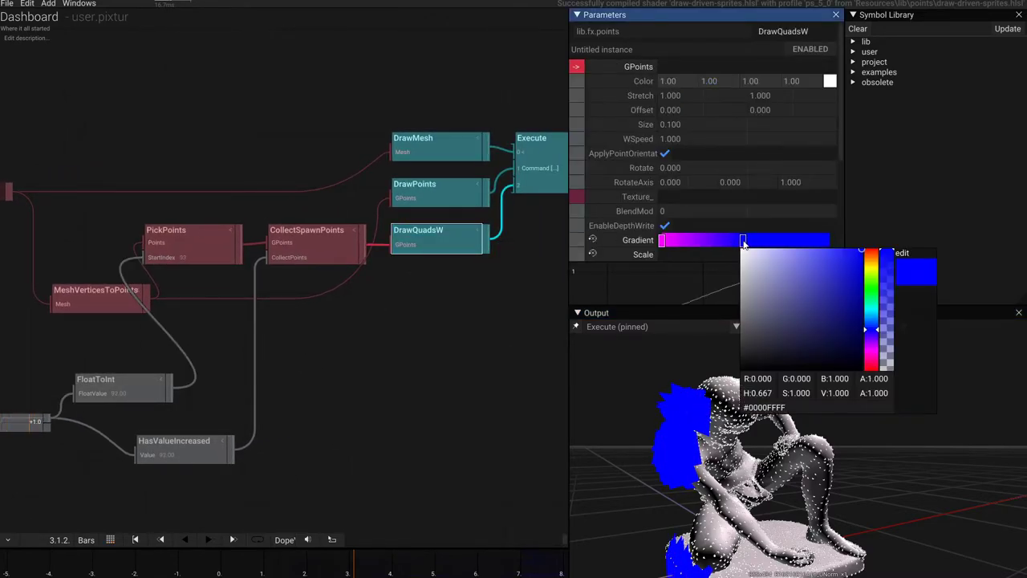
{"action": "left_click_drag", "start_coordinate": [799, 289], "coordinate": [740, 250]}
{"action": "left_click", "coordinate": [802, 245]}
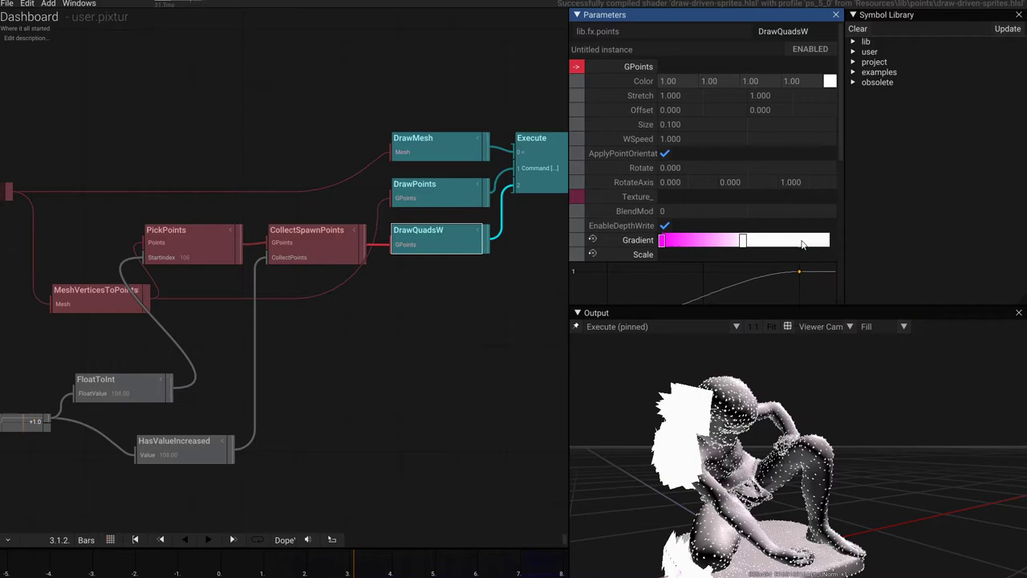
Step: Add a gradient stop near the end of the DrawQuadsW gradient and make it fully transparent black, #00000000
{"action": "left_click", "coordinate": [802, 241]}
{"action": "left_click_drag", "start_coordinate": [807, 265], "coordinate": [784, 388]}
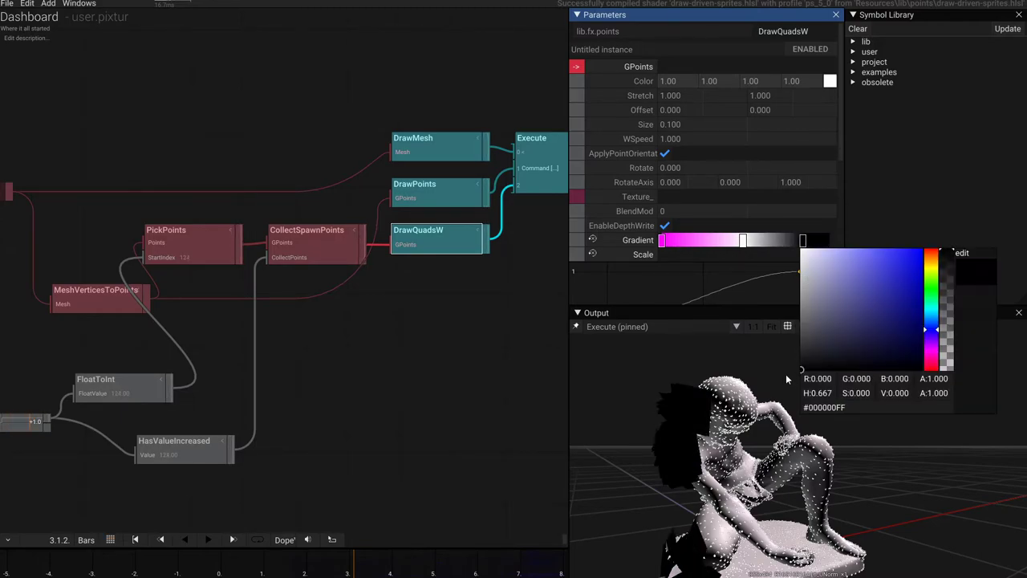
{"action": "left_click_drag", "start_coordinate": [953, 282], "coordinate": [950, 371]}
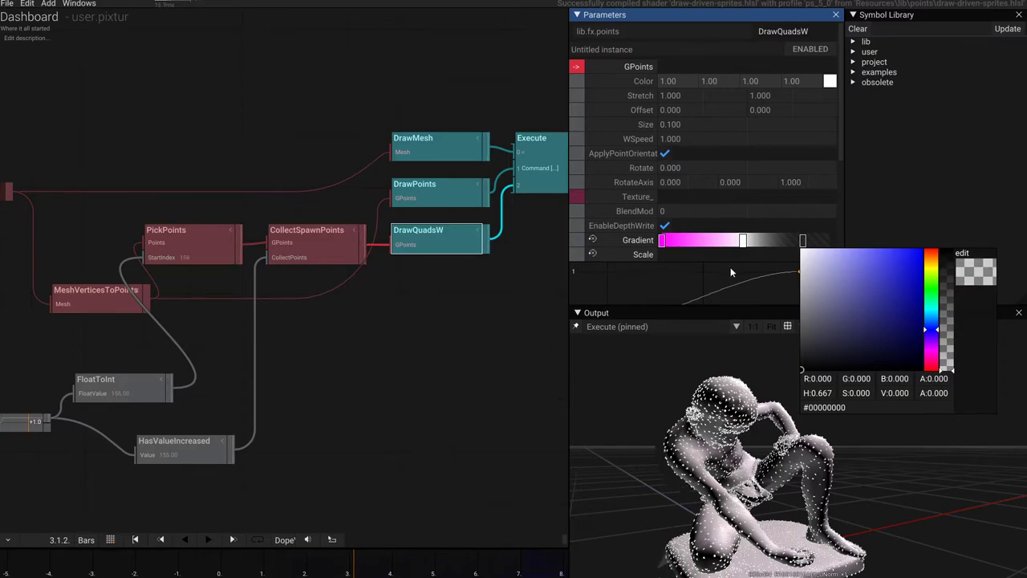
{"action": "left_click", "coordinate": [697, 267]}
Step: Reshape the DrawQuadsW Scale curve to peak at 1 around 0.4 and fall to 0 at a new key near 0.95
{"action": "scroll", "coordinate": [698, 269], "scroll_direction": "down", "scroll_amount": 3}
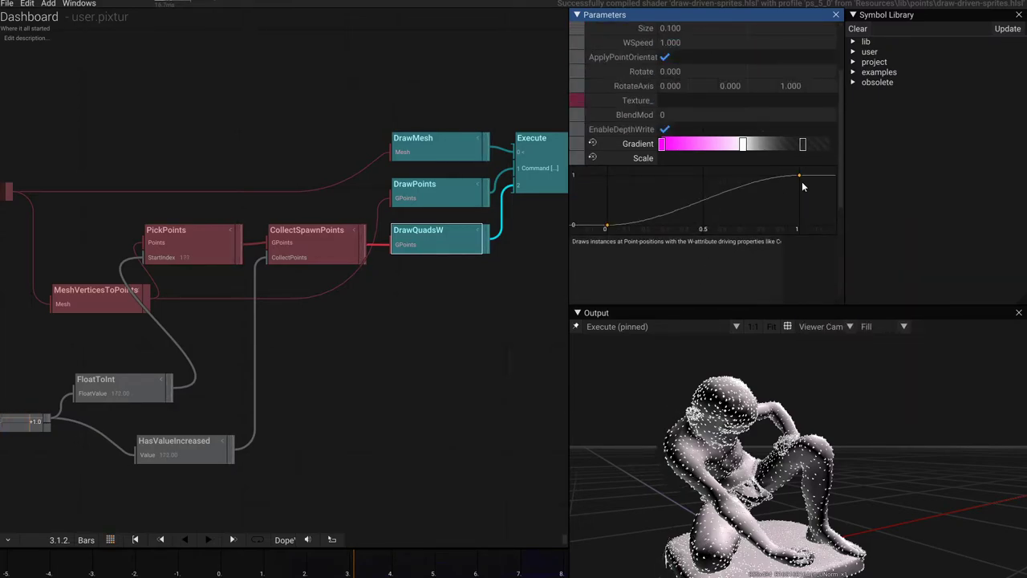
{"action": "left_click_drag", "start_coordinate": [798, 175], "coordinate": [687, 175]}
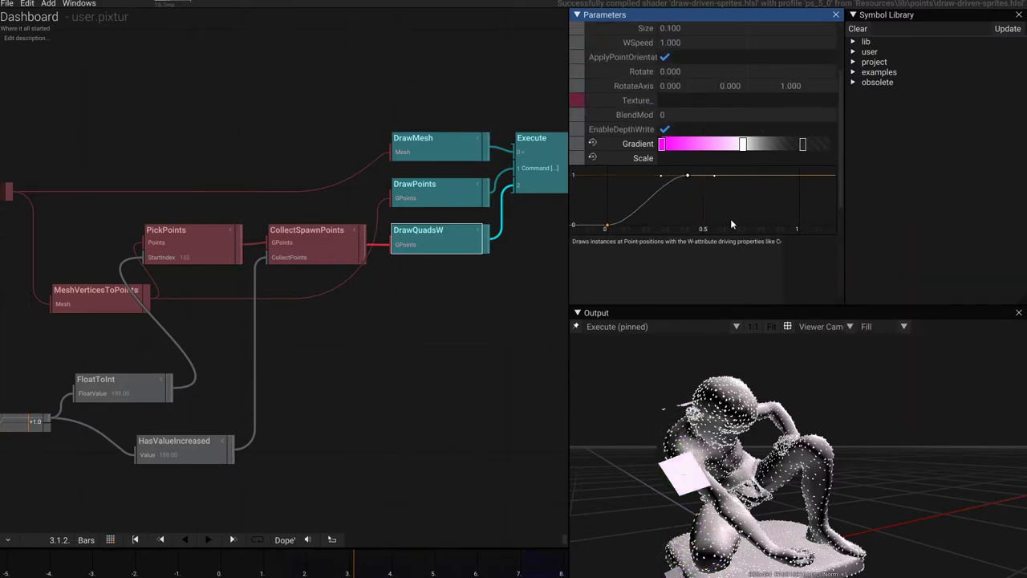
{"action": "left_click_drag", "start_coordinate": [748, 175], "coordinate": [789, 225]}
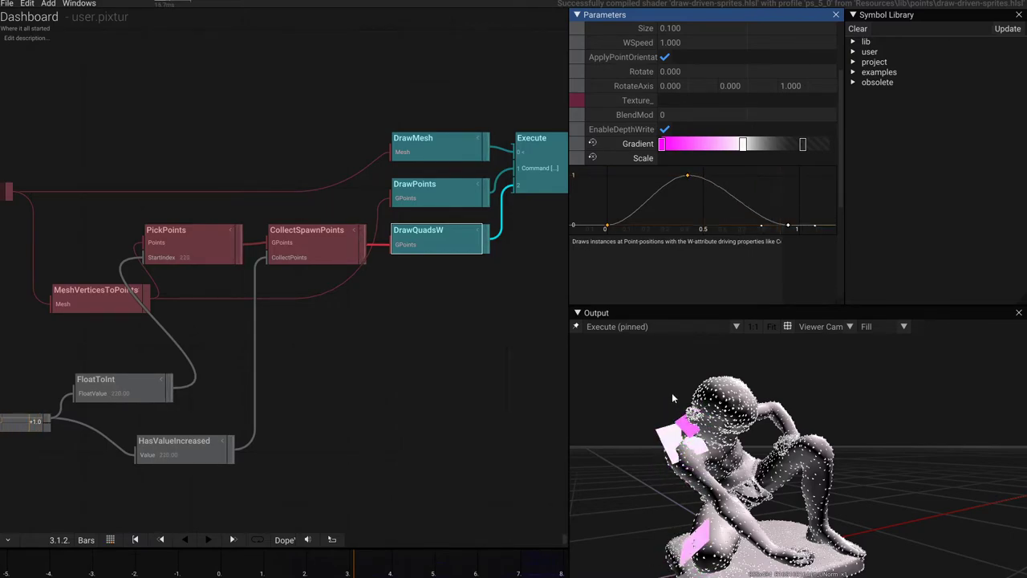
{"action": "mouse_move", "coordinate": [671, 392]}
{"action": "left_mouse_down"}
{"action": "mouse_move", "coordinate": [754, 405]}
{"action": "mouse_move", "coordinate": [679, 407]}
{"action": "left_mouse_up"}
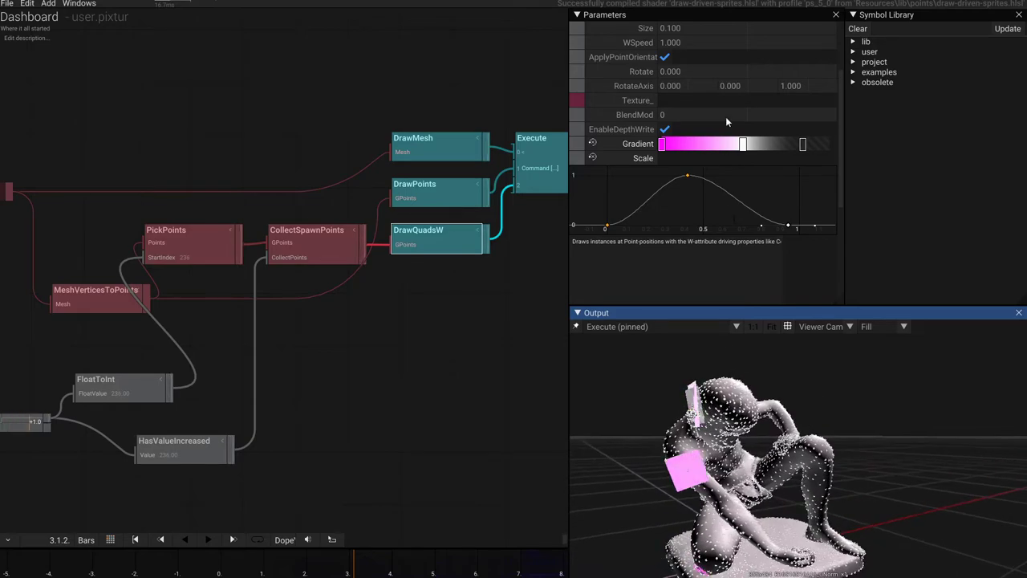
Step: Set the vertical Offset of DrawQuadsW to 0.850 and its vertical Stretch to 2.720
{"action": "scroll", "coordinate": [725, 116], "scroll_direction": "up", "scroll_amount": 3}
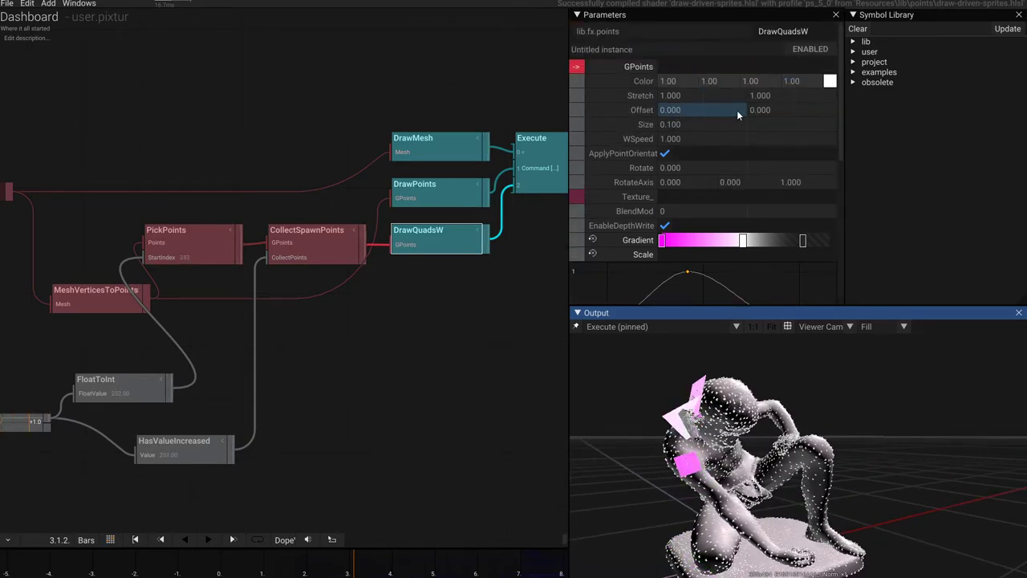
{"action": "left_click_drag", "start_coordinate": [767, 112], "coordinate": [825, 84]}
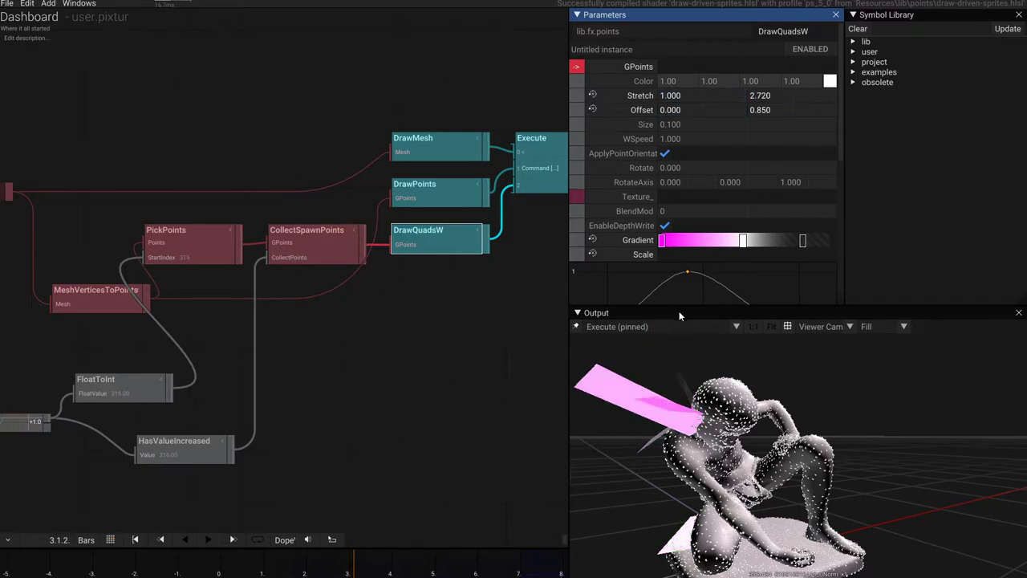
{"action": "left_click_drag", "start_coordinate": [682, 385], "coordinate": [802, 393]}
{"action": "left_click_drag", "start_coordinate": [798, 440], "coordinate": [581, 446]}
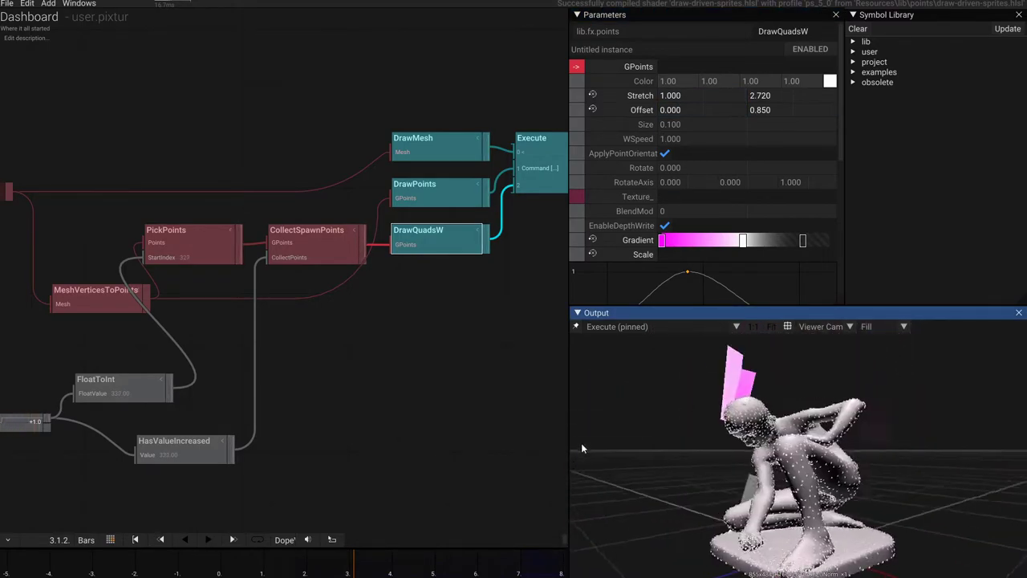
{"action": "scroll", "coordinate": [679, 449], "scroll_direction": "down", "scroll_amount": 1}
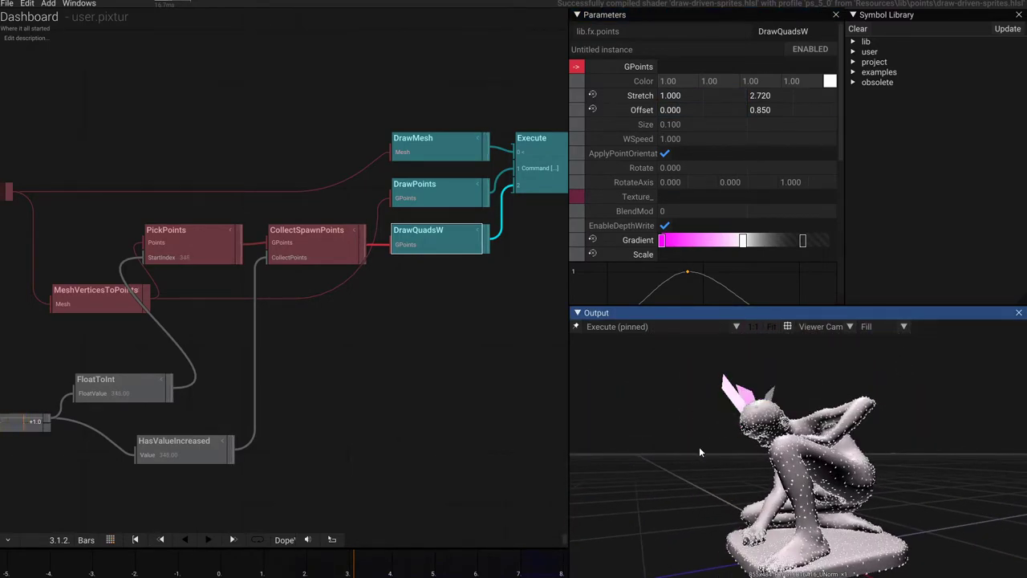
Step: Tidy the graph by moving MeshVerticesToPoints further away from PickPoints and aligning HasValueIncreased directly beneath FloatToInt
{"action": "scroll", "coordinate": [400, 390], "scroll_direction": "down", "scroll_amount": 3}
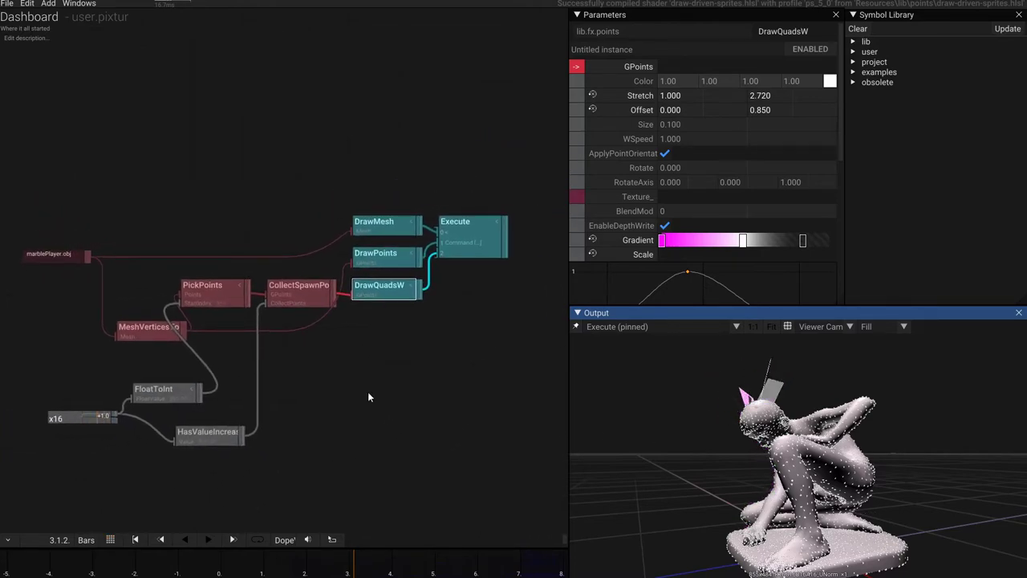
{"action": "left_click_drag", "start_coordinate": [121, 320], "coordinate": [99, 320]}
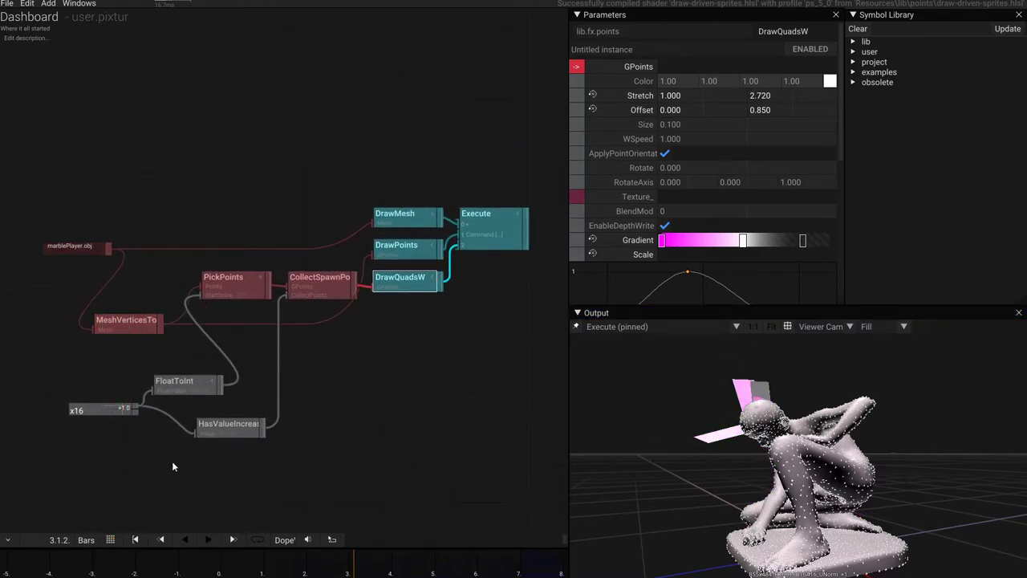
{"action": "left_click_drag", "start_coordinate": [183, 423], "coordinate": [140, 411]}
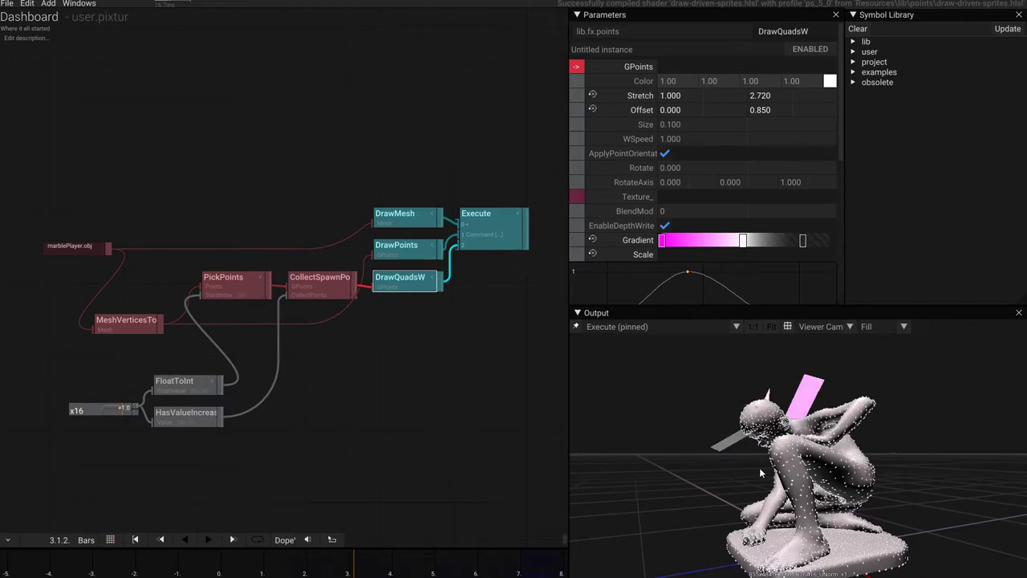
Step: Reset the Stretch of DrawQuadsW to its default
{"action": "scroll", "coordinate": [453, 377], "scroll_direction": "up", "scroll_amount": 1}
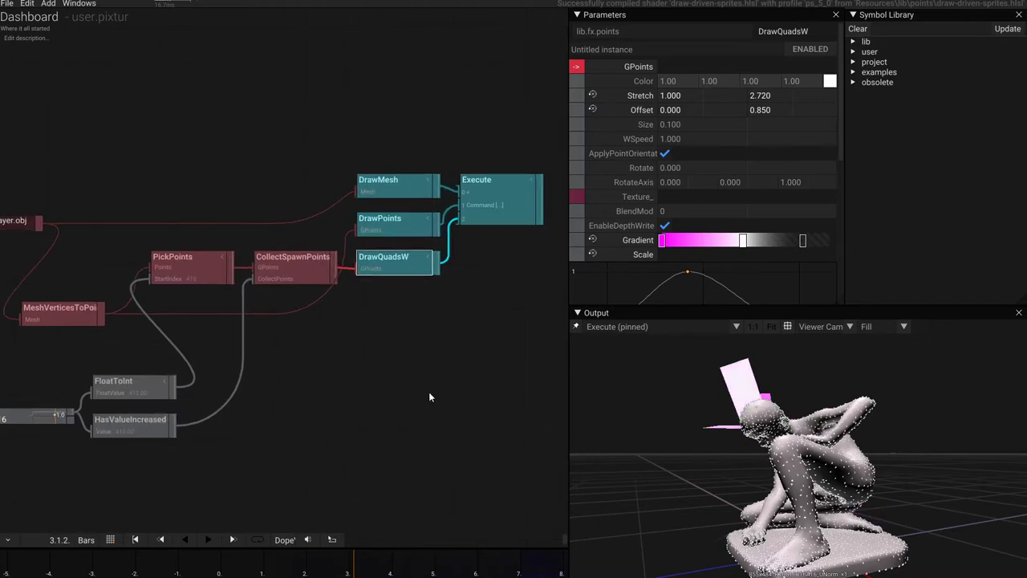
{"action": "left_click_drag", "start_coordinate": [428, 393], "coordinate": [418, 417]}
{"action": "left_click_drag", "start_coordinate": [722, 434], "coordinate": [806, 469]}
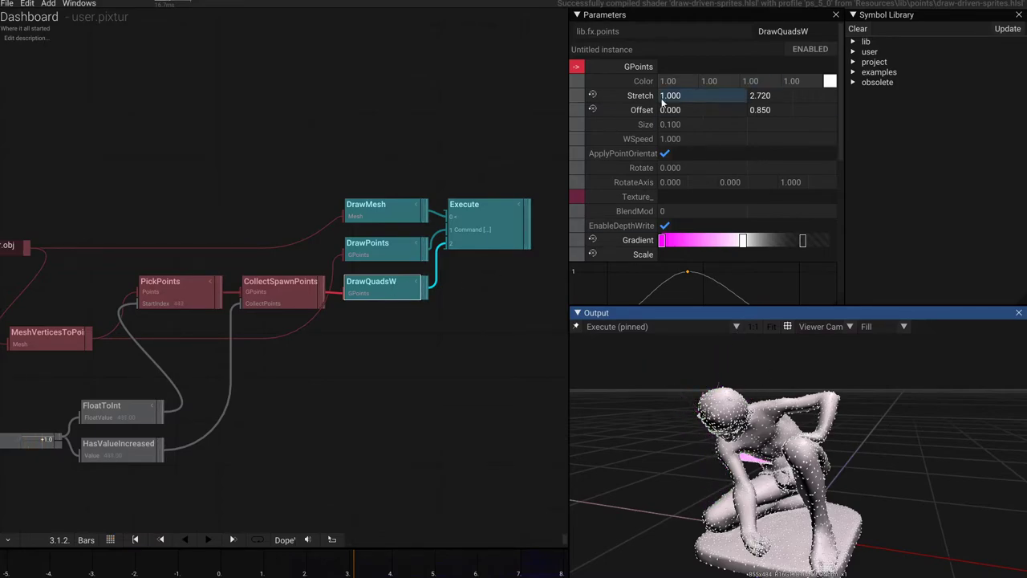
{"action": "left_click", "coordinate": [592, 94]}
Step: Add a Blob node, connect it to the DrawQuadsW texture input and place it below the graph
{"action": "left_click", "coordinate": [413, 325]}
{"action": "double_click", "coordinate": [371, 337]}
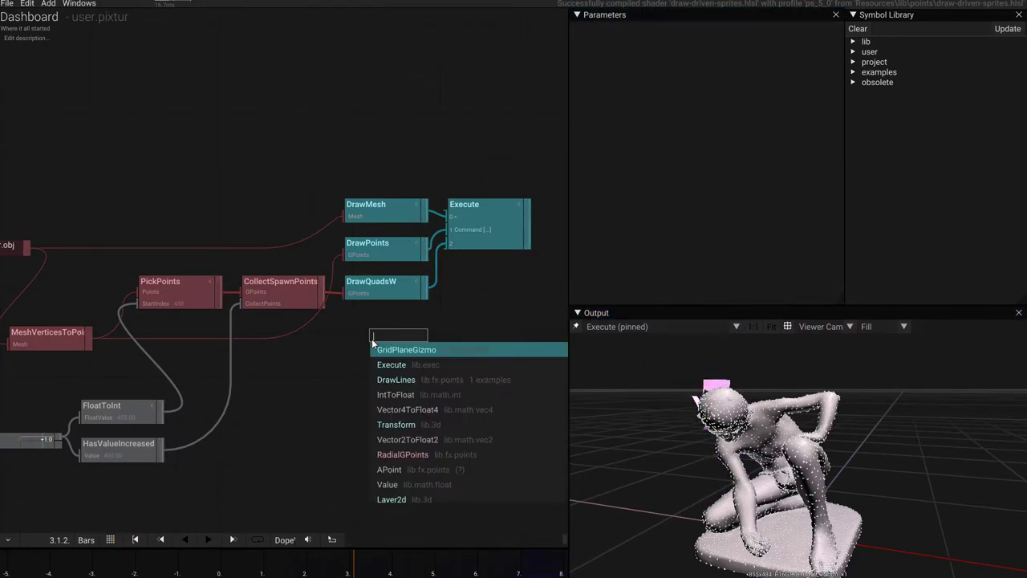
{"action": "type", "text": "blob"}
{"action": "key", "text": "Return"}
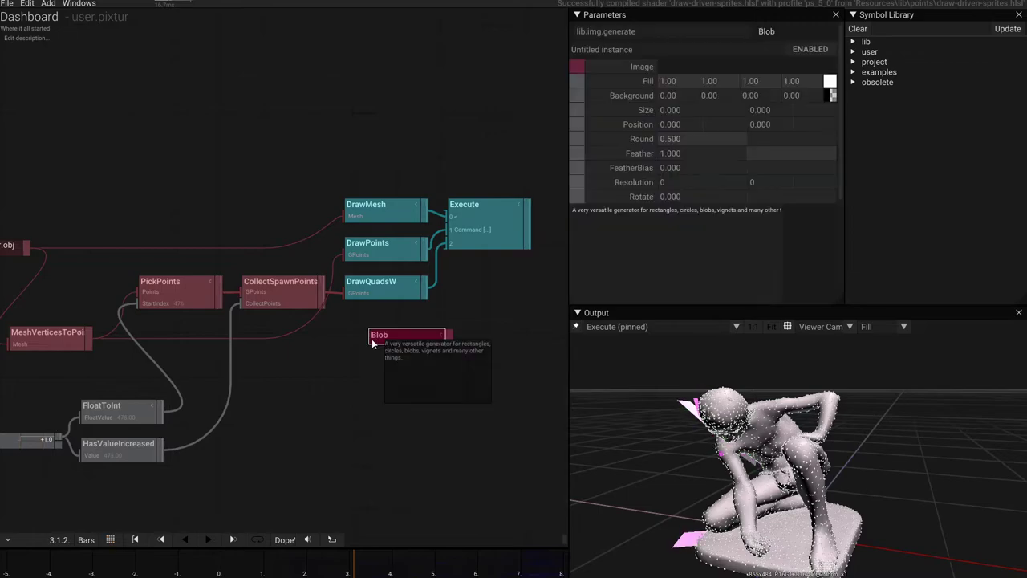
{"action": "left_click_drag", "start_coordinate": [450, 335], "coordinate": [407, 304]}
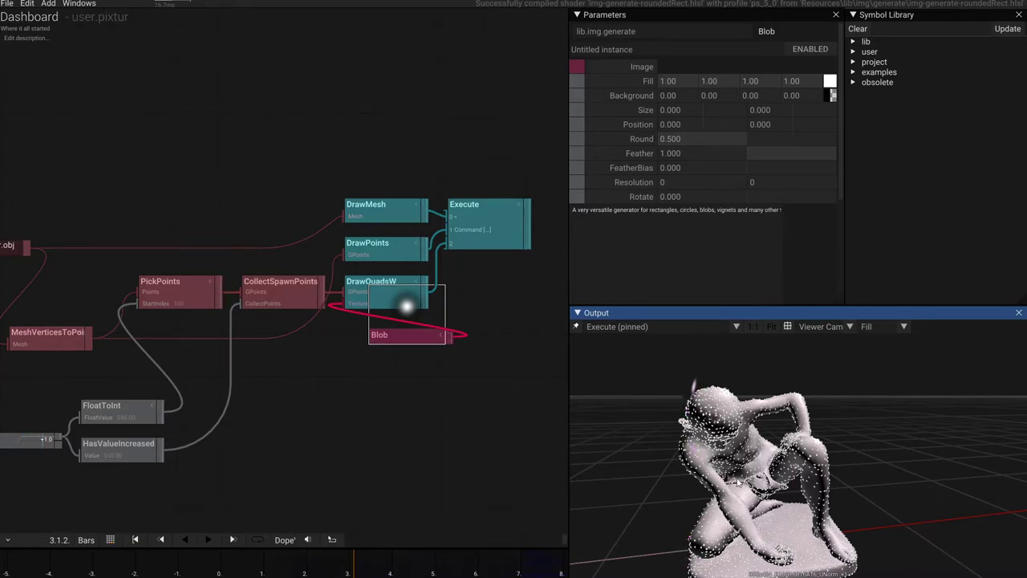
{"action": "left_click_drag", "start_coordinate": [412, 337], "coordinate": [319, 413]}
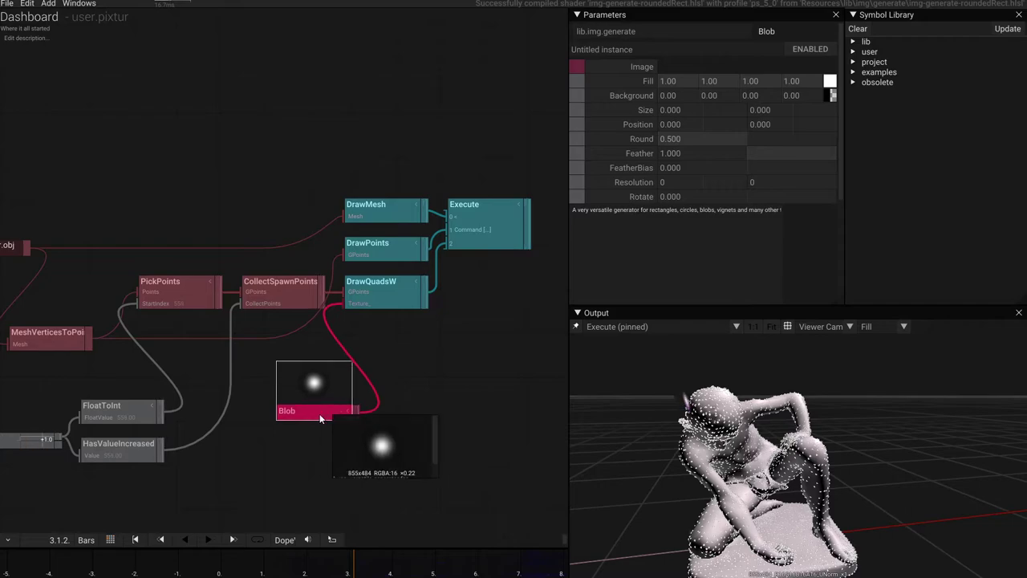
Step: Set the Blob's Resolution to 256 by 256 and move the node further below the other nodes
{"action": "left_click", "coordinate": [681, 182]}
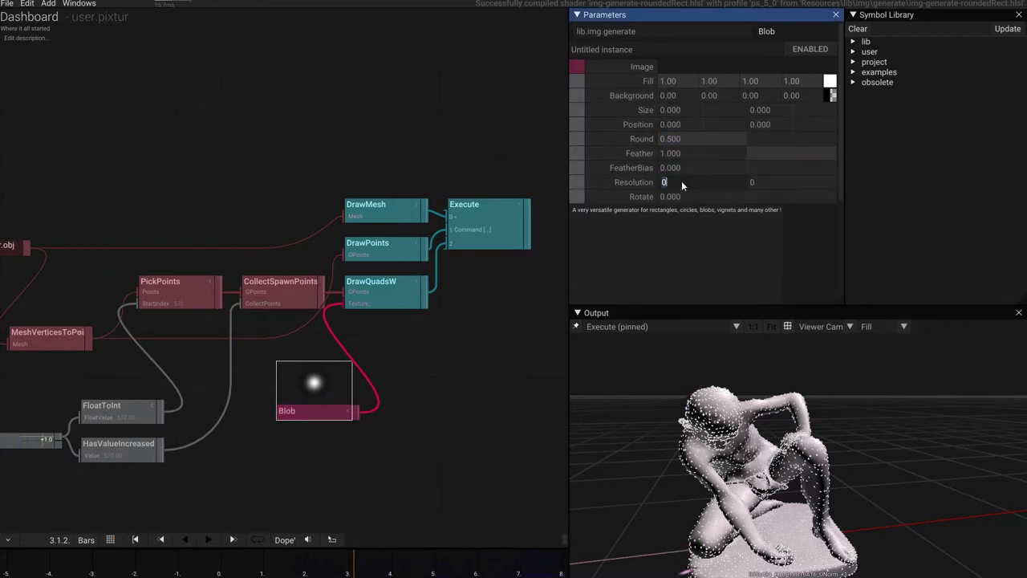
{"action": "type", "text": "256"}
{"action": "key", "text": "Tab"}
{"action": "type", "text": "256"}
{"action": "key", "text": "Tab"}
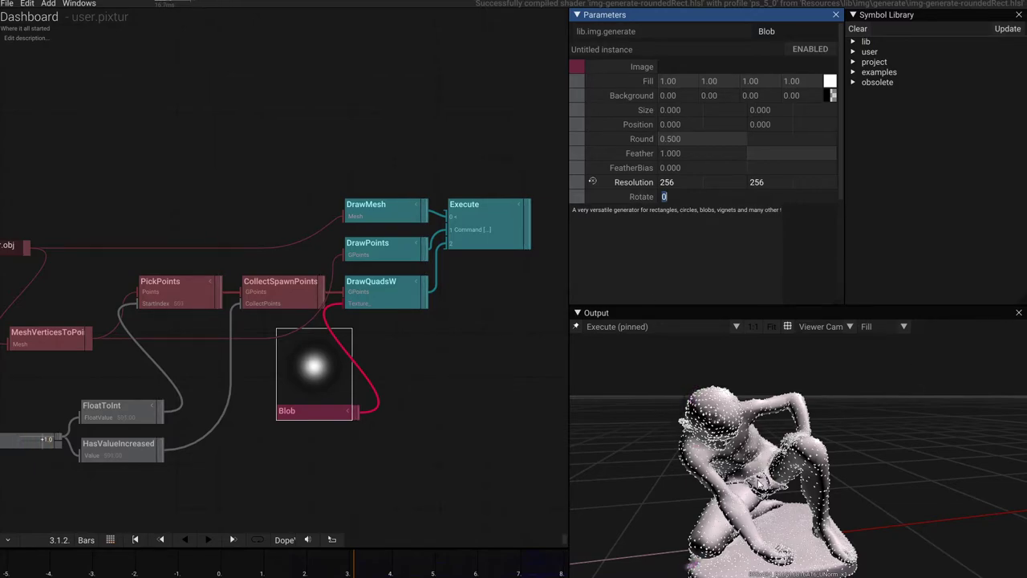
{"action": "scroll", "coordinate": [408, 398], "scroll_direction": "down", "scroll_amount": 3}
{"action": "left_click_drag", "start_coordinate": [409, 398], "coordinate": [329, 438]}
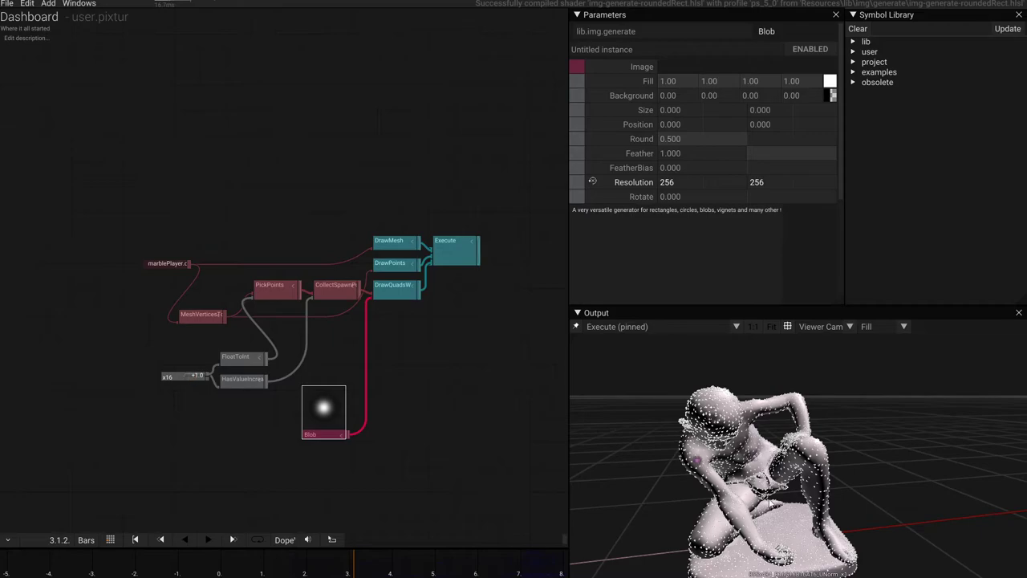
Step: Branch a new ApplyNoise node off the CollectSpawnPoints output, placed below DrawQuadsW
{"action": "scroll", "coordinate": [390, 358], "scroll_direction": "up", "scroll_amount": 3}
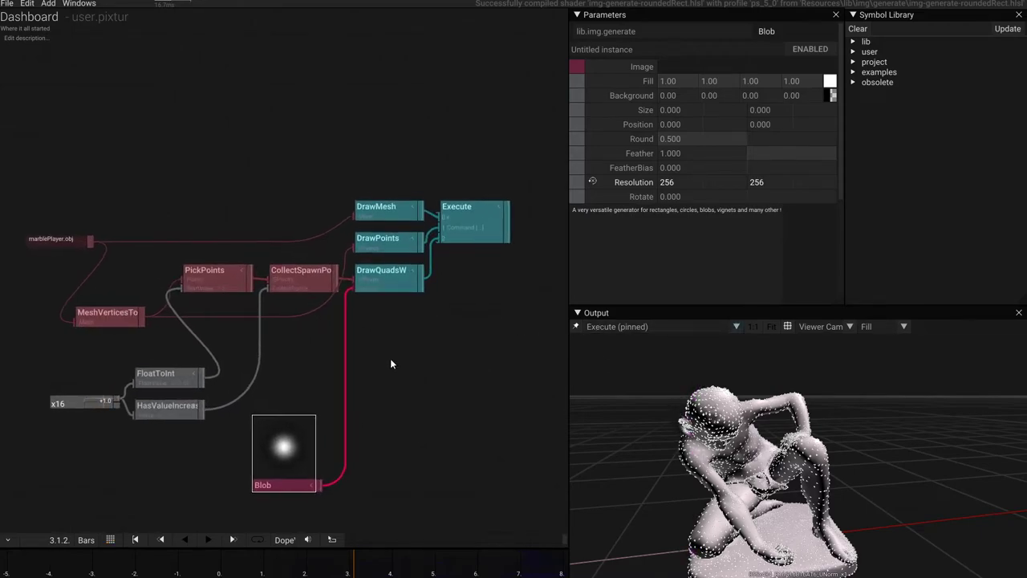
{"action": "left_click_drag", "start_coordinate": [346, 251], "coordinate": [398, 381]}
{"action": "type", "text": "ap"}
{"action": "key", "text": "Up"}
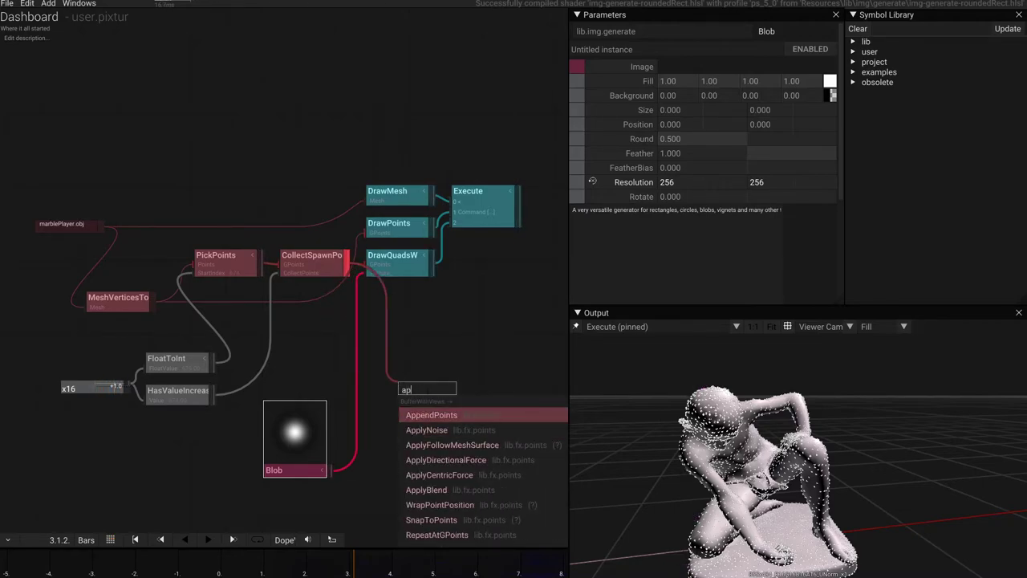
{"action": "key", "text": "Down"}
{"action": "key", "text": "Return"}
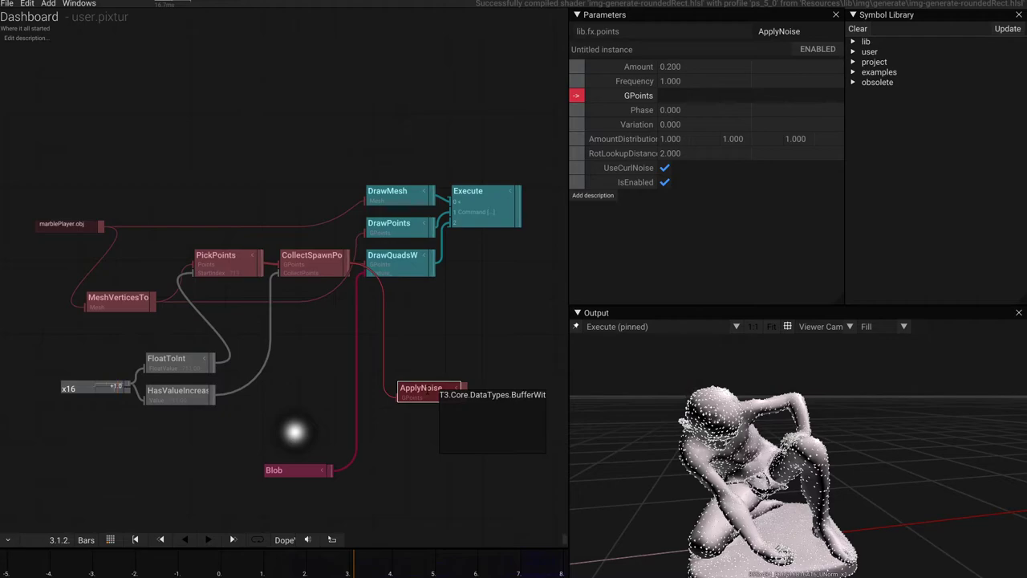
Step: Append a PointTrail node to the ApplyNoise output
{"action": "left_click_drag", "start_coordinate": [441, 423], "coordinate": [419, 422]}
{"action": "key", "text": "Tab"}
{"action": "type", "text": "t"}
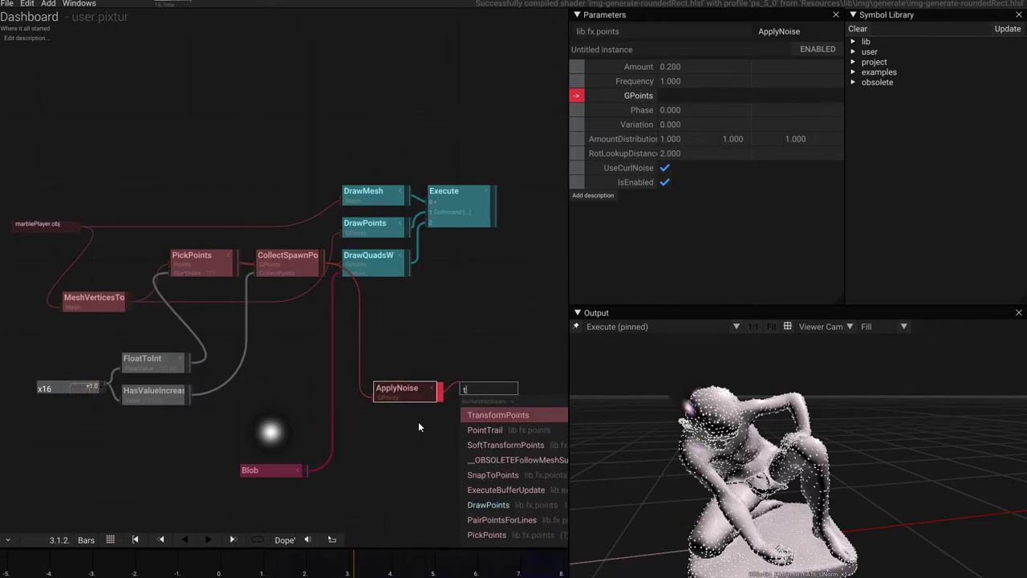
{"action": "type", "text": "r"}
{"action": "key", "text": "Down"}
{"action": "key", "text": "Down"}
{"action": "key", "text": "Down"}
{"action": "key", "text": "Return"}
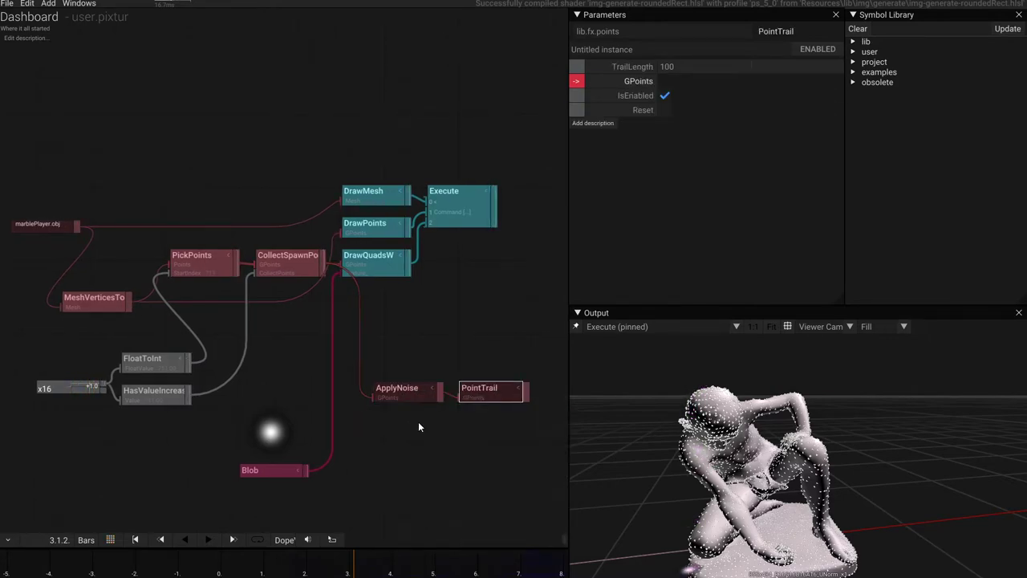
Step: Append a DrawLines node to PointTrail and connect it as a further command of Execute
{"action": "left_click", "coordinate": [527, 391]}
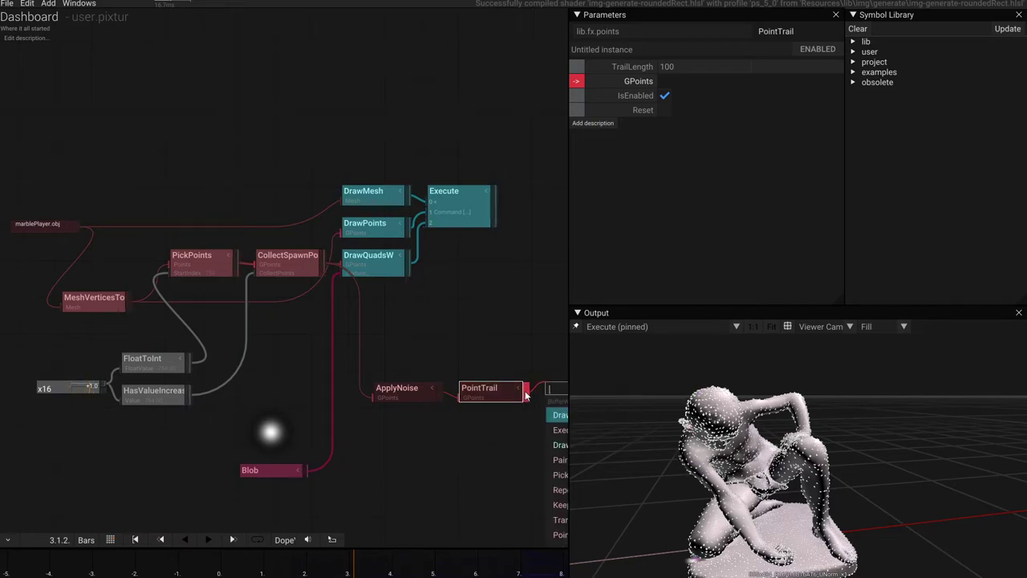
{"action": "left_click_drag", "start_coordinate": [525, 406], "coordinate": [385, 406]}
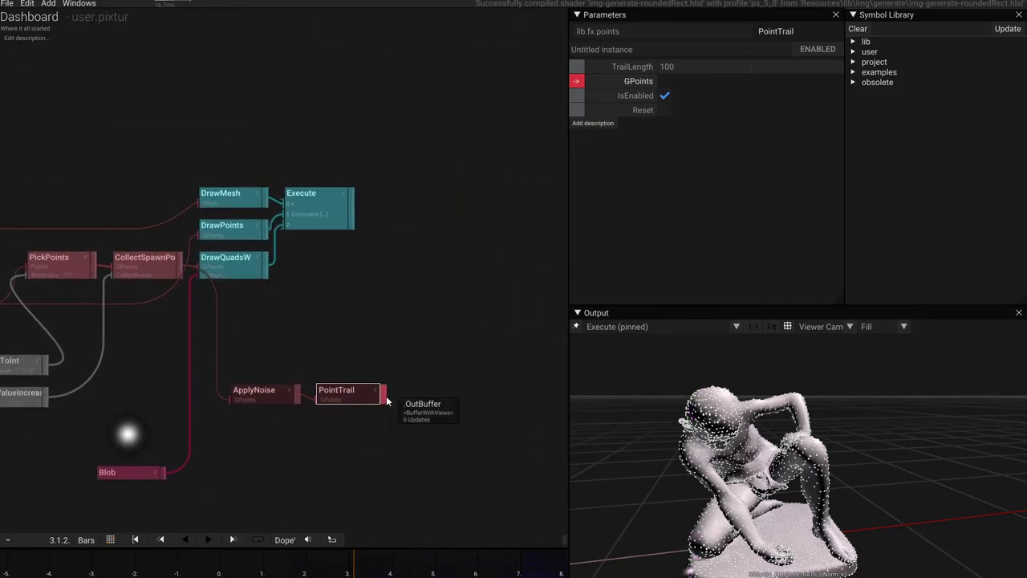
{"action": "left_click", "coordinate": [387, 398]}
{"action": "left_click", "coordinate": [385, 399]}
{"action": "left_click", "coordinate": [451, 411]}
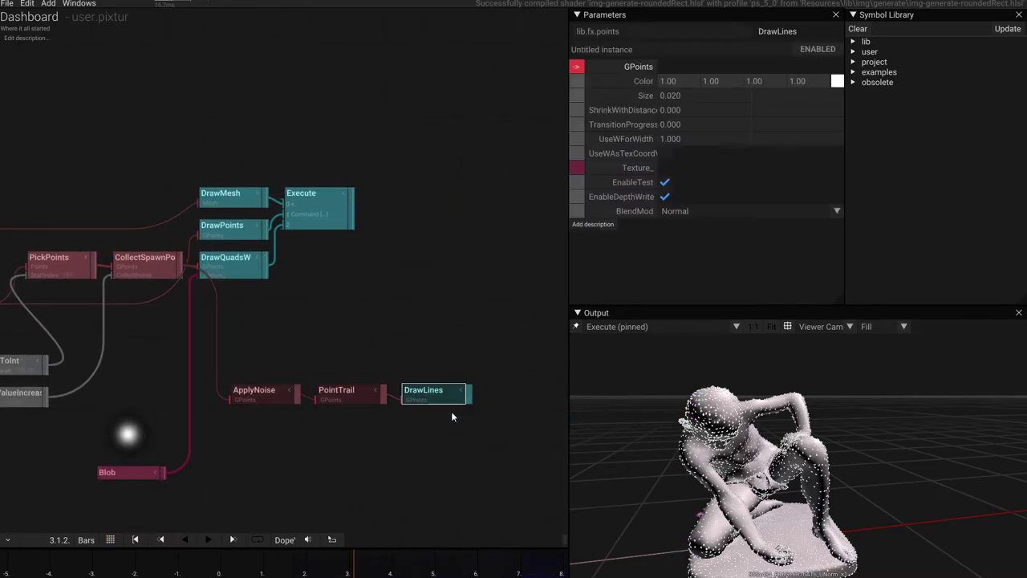
{"action": "left_click_drag", "start_coordinate": [470, 393], "coordinate": [285, 227]}
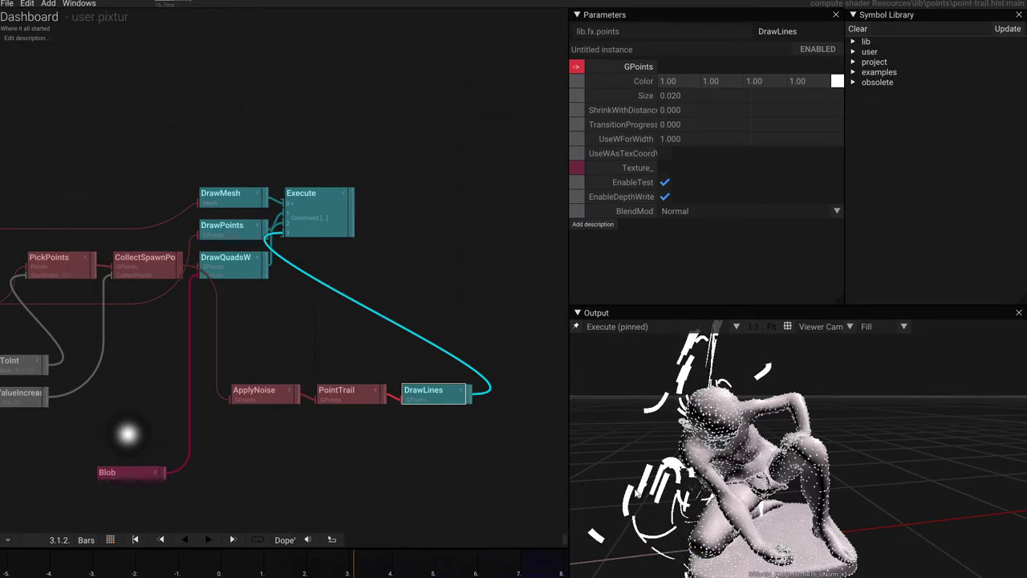
{"action": "left_click_drag", "start_coordinate": [678, 512], "coordinate": [782, 478]}
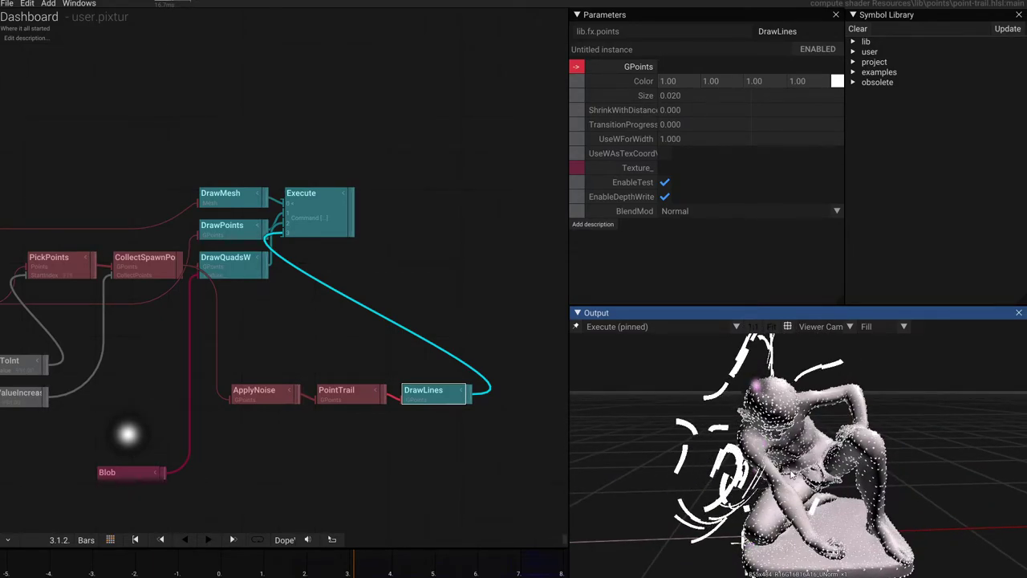
Step: Move the Execute node to the right, beyond DrawLines, to untangle its incoming connections
{"action": "scroll", "coordinate": [395, 281], "scroll_direction": "down", "scroll_amount": 2}
{"action": "left_click_drag", "start_coordinate": [343, 221], "coordinate": [522, 223]}
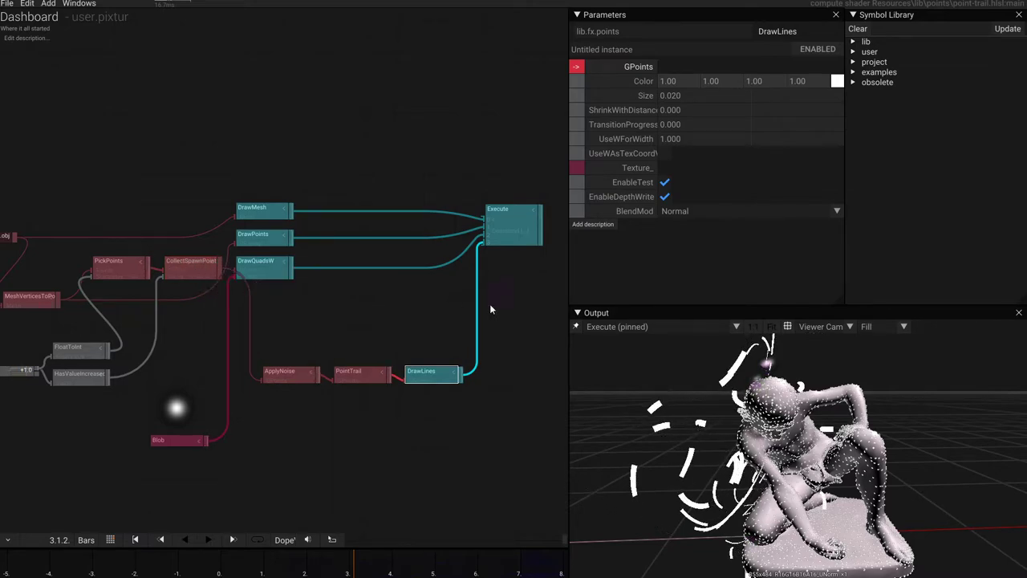
{"action": "left_click_drag", "start_coordinate": [361, 413], "coordinate": [392, 339]}
{"action": "scroll", "coordinate": [391, 339], "scroll_direction": "down", "scroll_amount": 1}
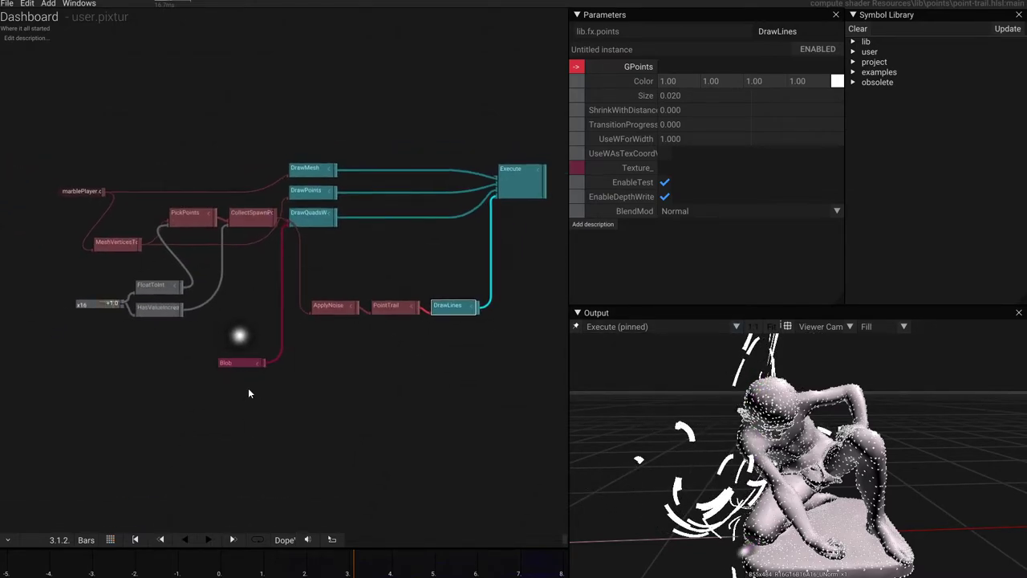
Step: Set the ScatterSelect of PickPoints to 1.000 and inspect the scattered trails around the figure from several angles
{"action": "left_click_drag", "start_coordinate": [178, 302], "coordinate": [274, 343]}
{"action": "scroll", "coordinate": [273, 343], "scroll_direction": "up", "scroll_amount": 3}
{"action": "left_click", "coordinate": [301, 200]}
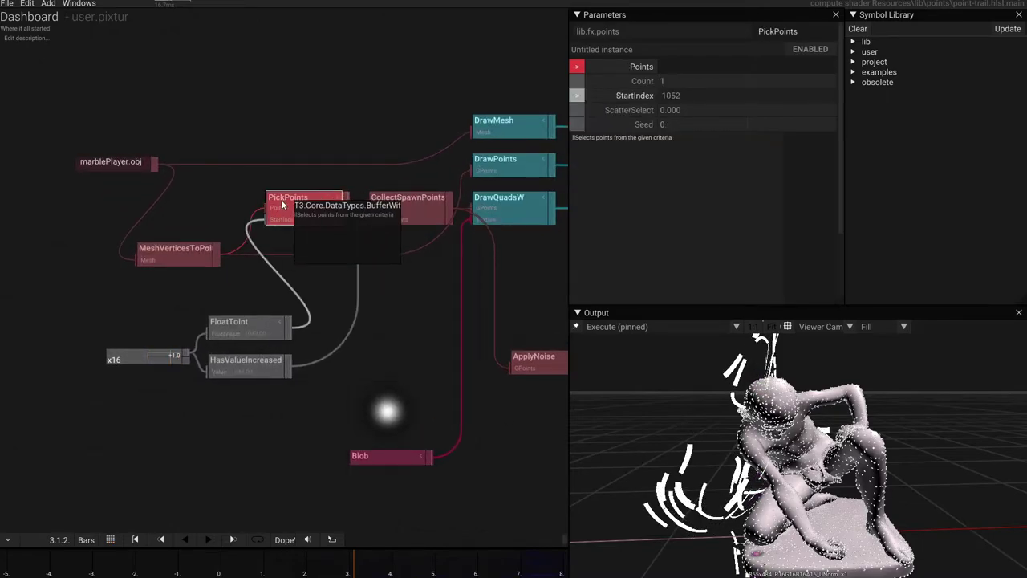
{"action": "left_click_drag", "start_coordinate": [679, 111], "coordinate": [687, 178]}
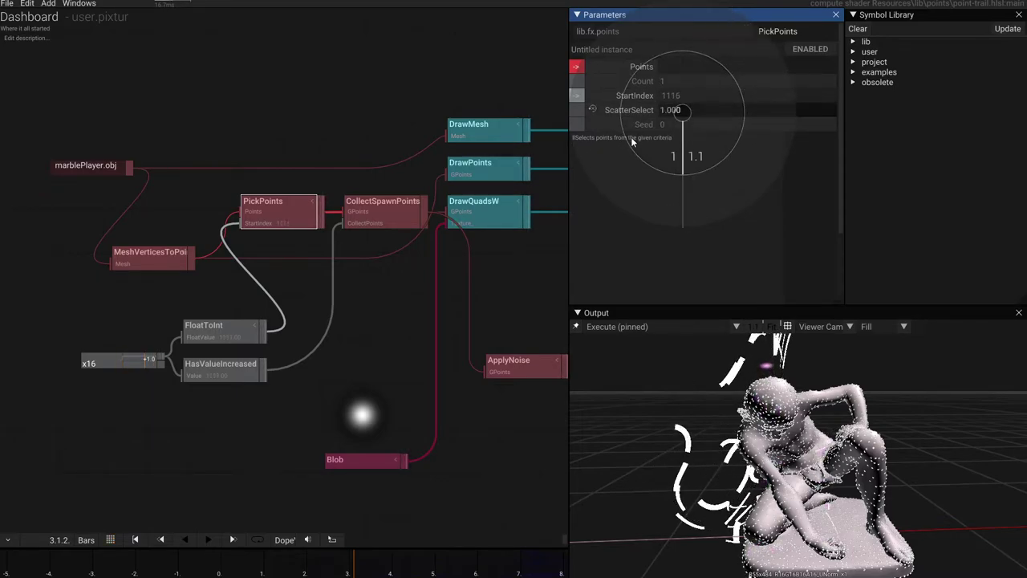
{"action": "left_click_drag", "start_coordinate": [632, 141], "coordinate": [631, 142]}
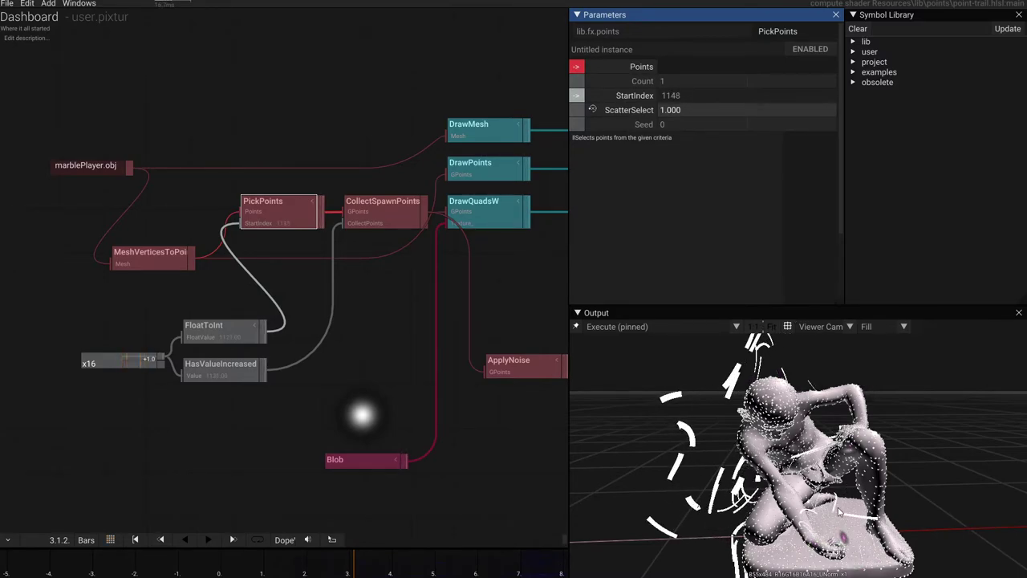
{"action": "left_click_drag", "start_coordinate": [805, 481], "coordinate": [802, 422]}
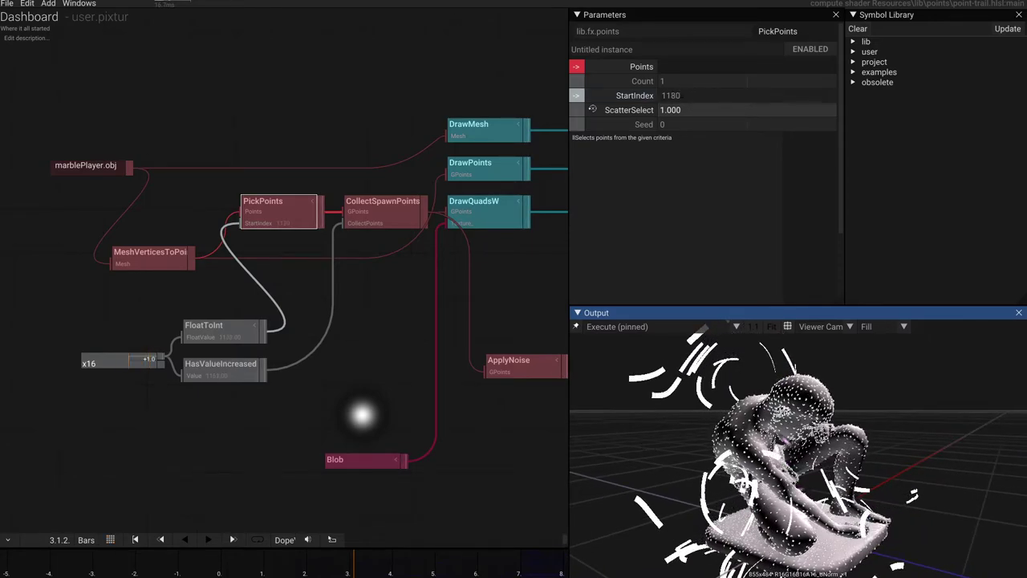
{"action": "left_click", "coordinate": [682, 96]}
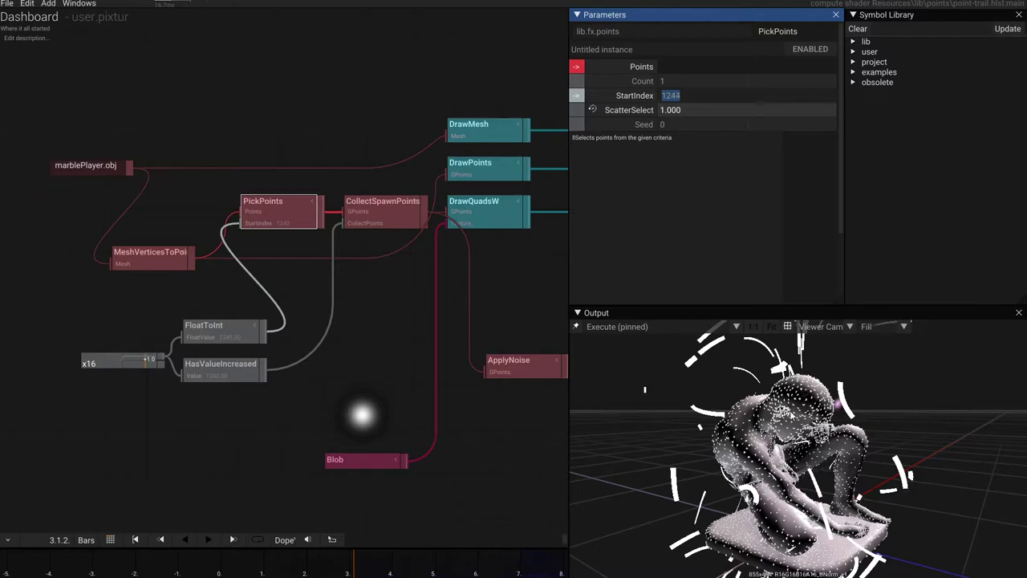
{"action": "left_click", "coordinate": [857, 437]}
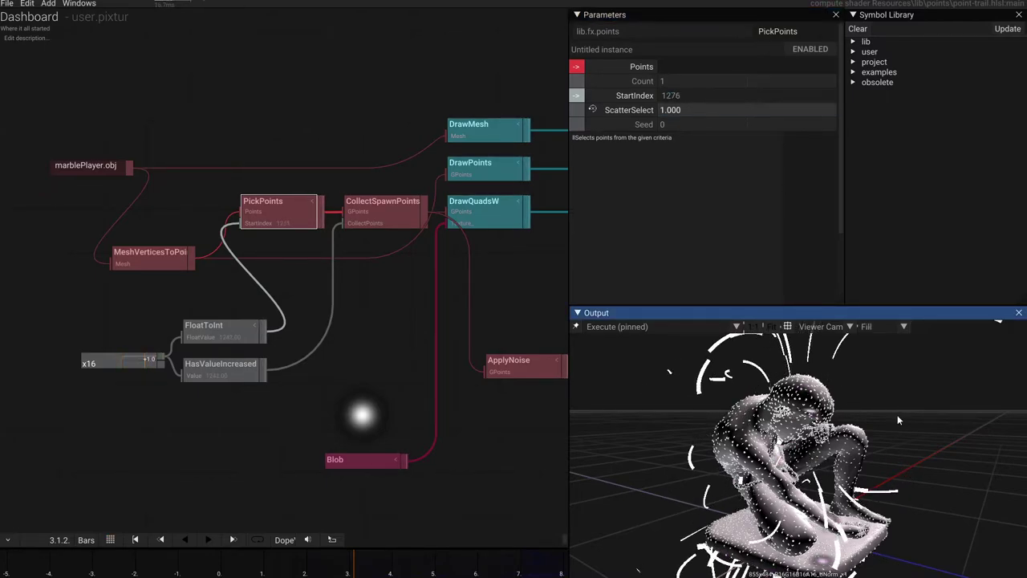
{"action": "left_click_drag", "start_coordinate": [897, 415], "coordinate": [802, 446]}
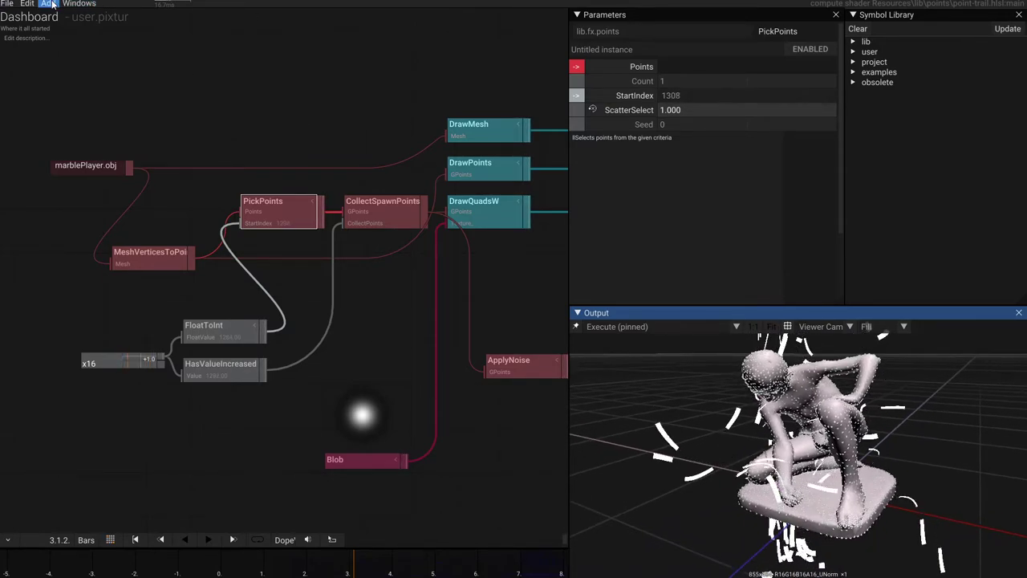
Step: Add a RandomizePoints node from lib.fx.points and place it unconnected above DrawMesh
{"action": "left_click", "coordinate": [48, 3]}
{"action": "mouse_move", "coordinate": [45, 17]}
{"action": "mouse_move", "coordinate": [100, 70]}
{"action": "mouse_move", "coordinate": [146, 82]}
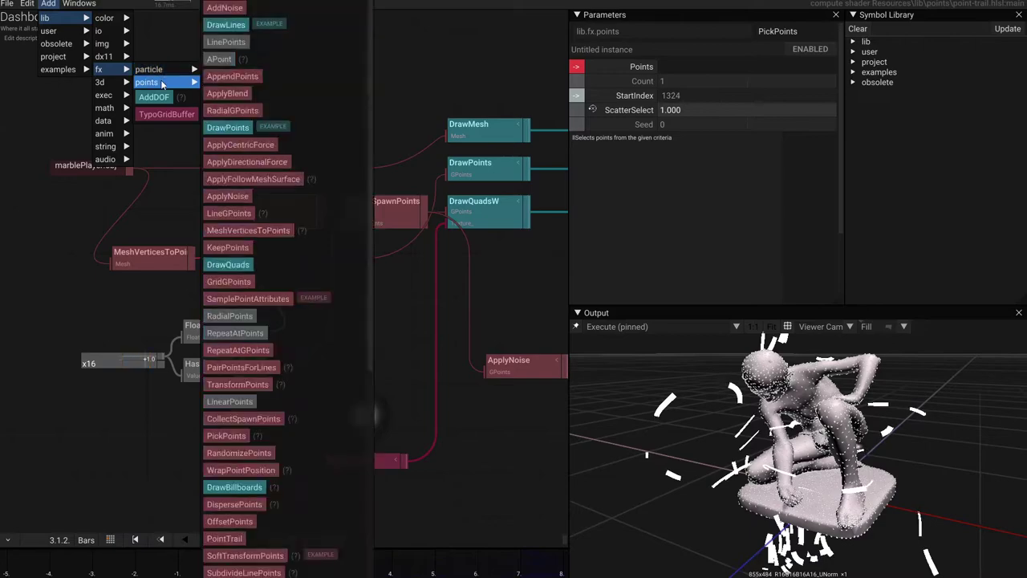
{"action": "scroll", "coordinate": [236, 257], "scroll_direction": "down", "scroll_amount": 5}
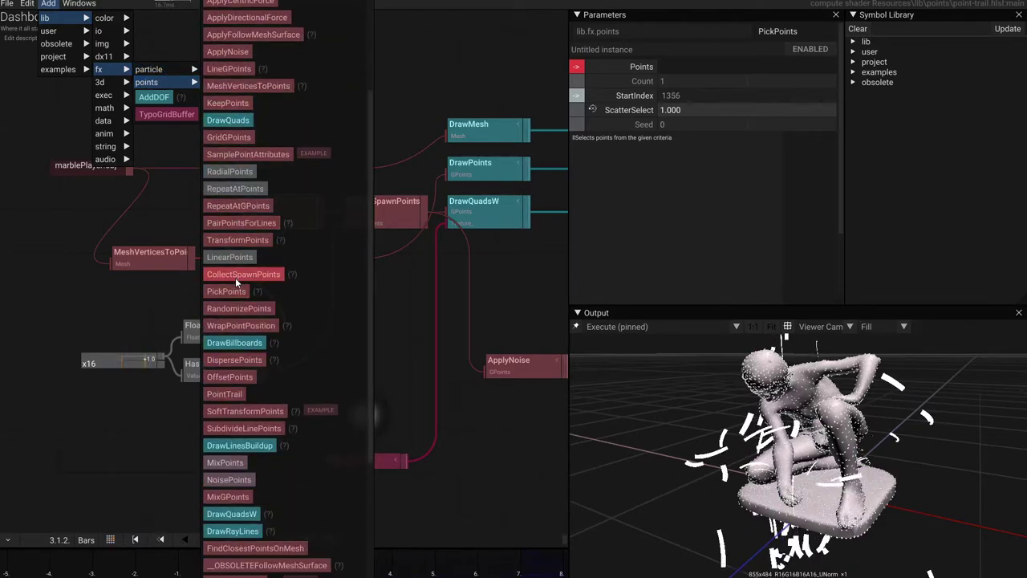
{"action": "scroll", "coordinate": [235, 277], "scroll_direction": "down", "scroll_amount": 2}
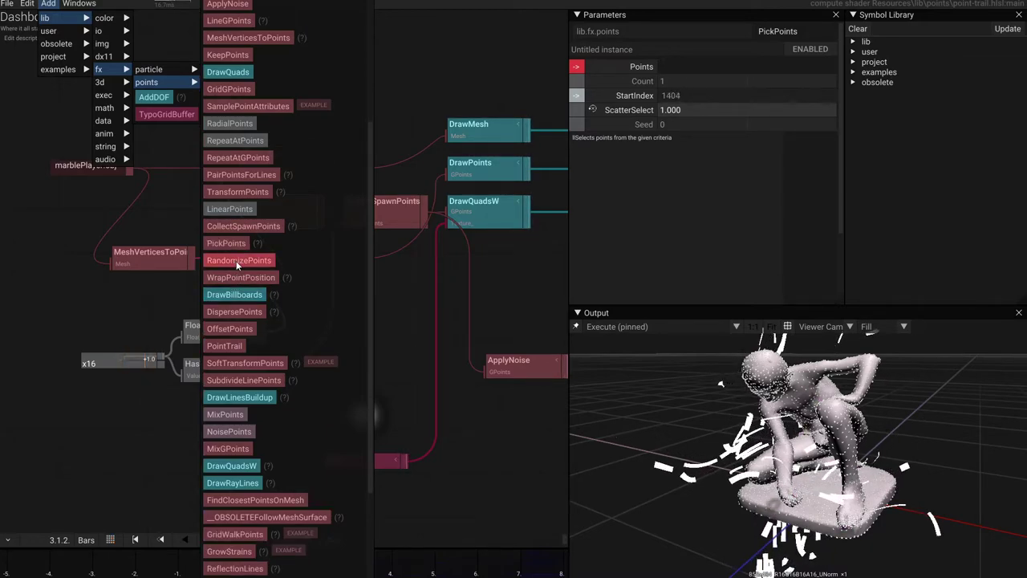
{"action": "left_click_drag", "start_coordinate": [236, 260], "coordinate": [425, 80]}
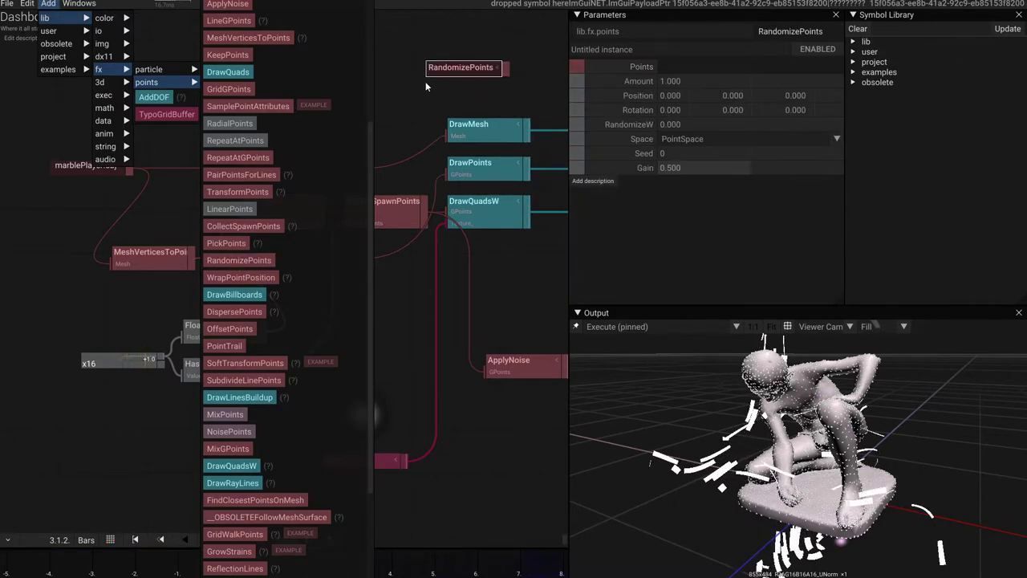
{"action": "left_click", "coordinate": [381, 129]}
{"action": "left_click_drag", "start_coordinate": [379, 129], "coordinate": [438, 142]}
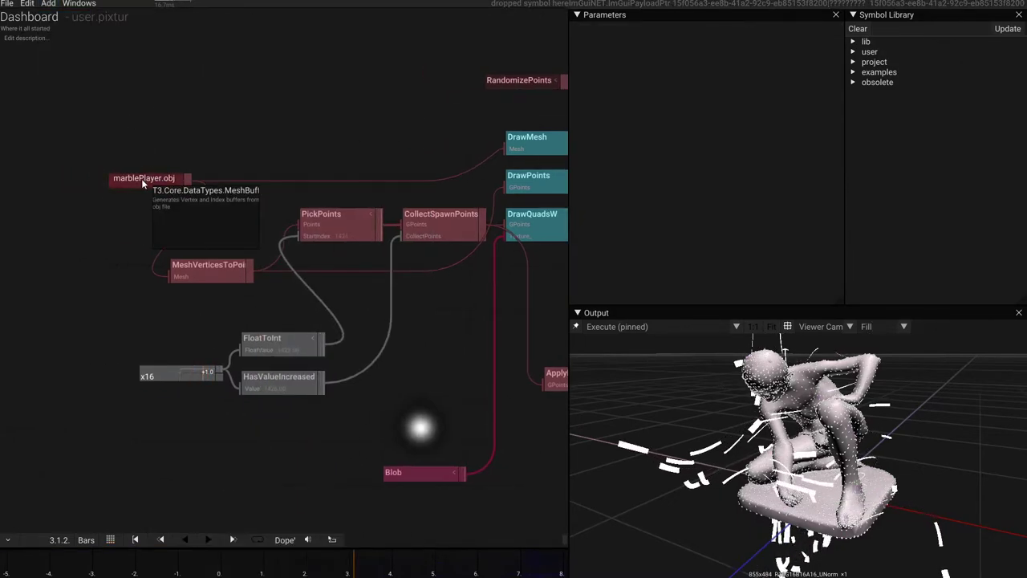
Step: Move MeshVerticesToPoints up beside its mesh source marblePlayer.obj, and shift the unconnected RandomizePoints node left, above PickPoints
{"action": "left_click_drag", "start_coordinate": [141, 179], "coordinate": [42, 159]}
{"action": "left_click_drag", "start_coordinate": [200, 266], "coordinate": [174, 263]}
{"action": "left_click_drag", "start_coordinate": [229, 238], "coordinate": [241, 263]}
{"action": "left_click_drag", "start_coordinate": [188, 294], "coordinate": [185, 196]}
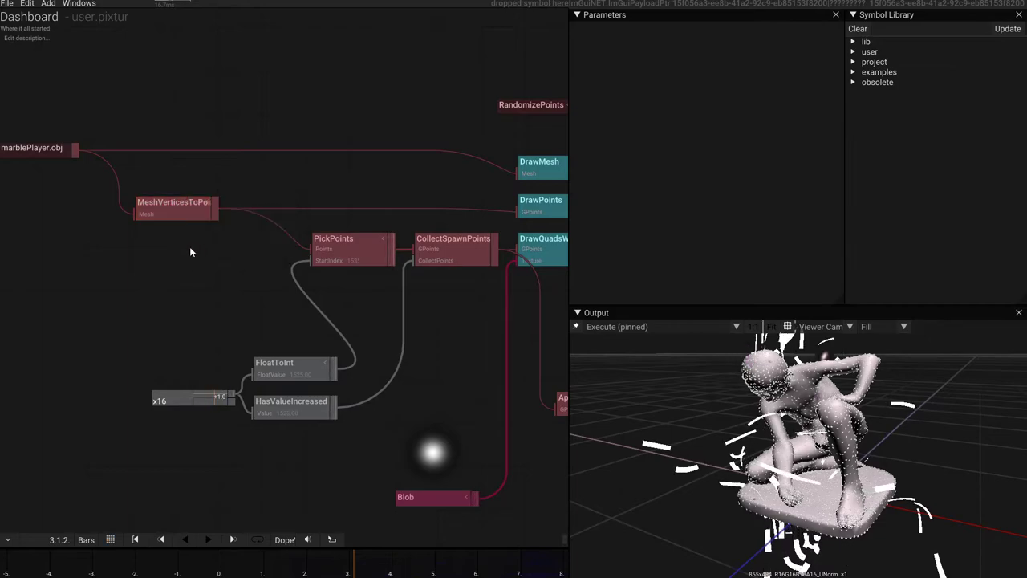
{"action": "left_click_drag", "start_coordinate": [189, 246], "coordinate": [212, 263]}
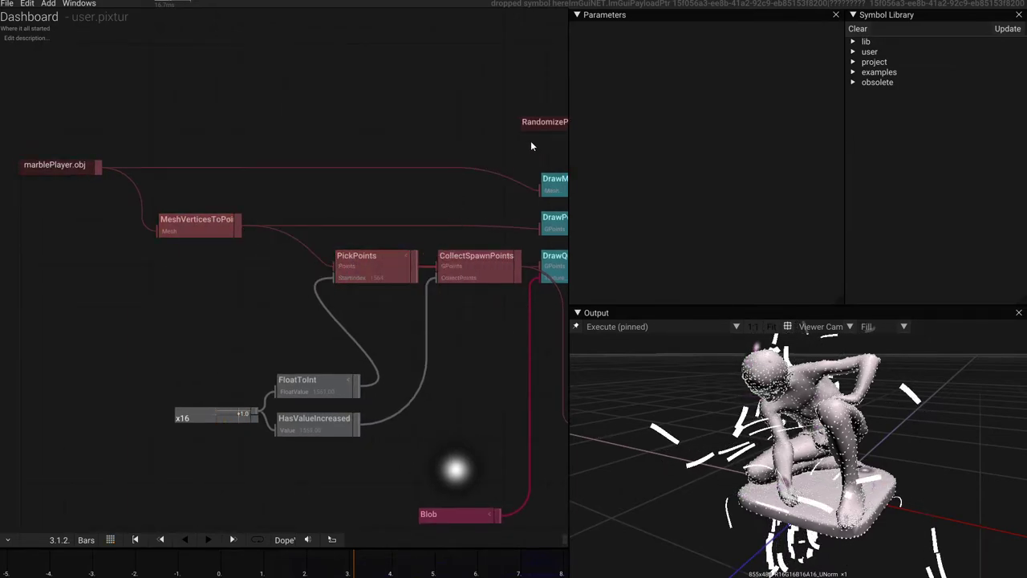
{"action": "left_click_drag", "start_coordinate": [542, 122], "coordinate": [313, 99]}
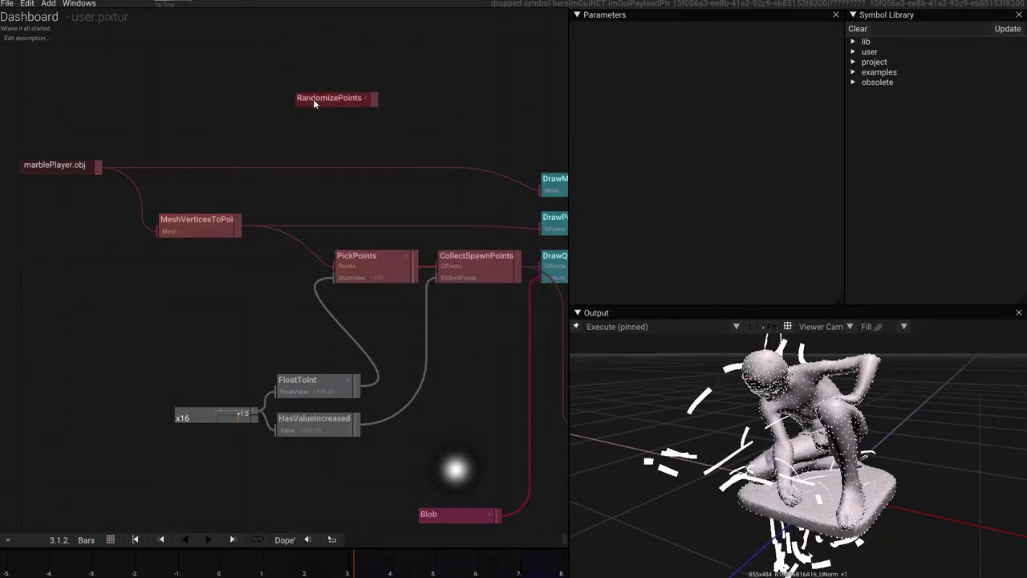
Step: Insert a RandomizePoints node after MeshVerticesToPoints, ahead of DrawPoints and PickPoints, and move both nodes slightly left
{"action": "left_click", "coordinate": [238, 229]}
{"action": "type", "text": "ra"}
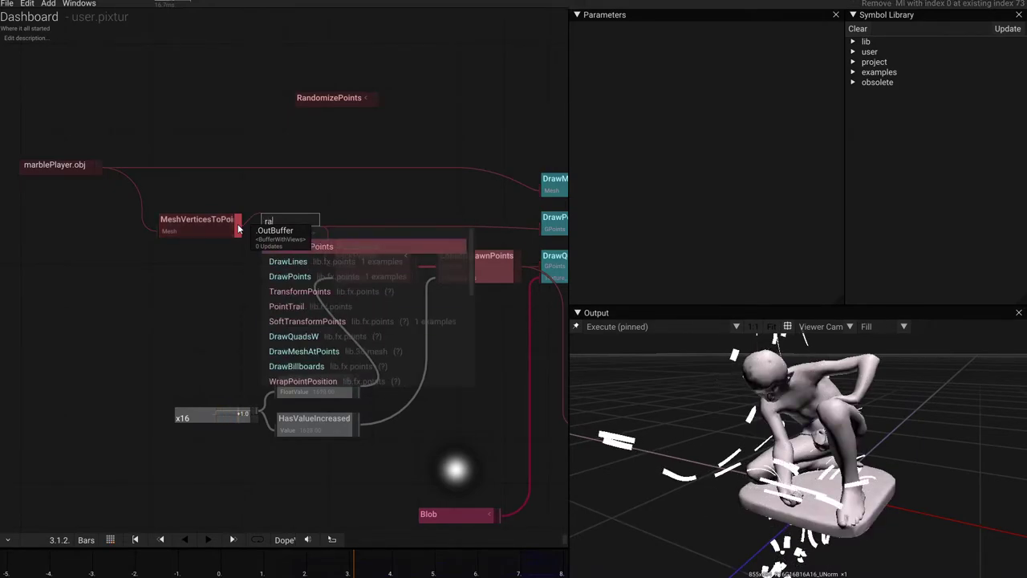
{"action": "type", "text": "lnd"}
{"action": "key", "text": "Return"}
{"action": "left_click", "coordinate": [199, 203]}
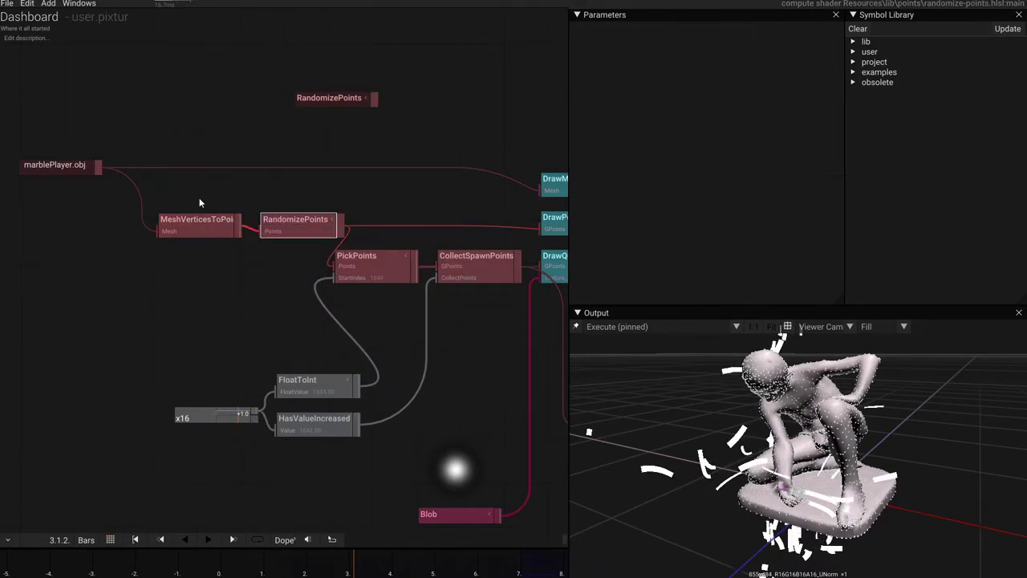
{"action": "left_click_drag", "start_coordinate": [199, 203], "coordinate": [289, 228]}
{"action": "left_click_drag", "start_coordinate": [285, 227], "coordinate": [244, 230]}
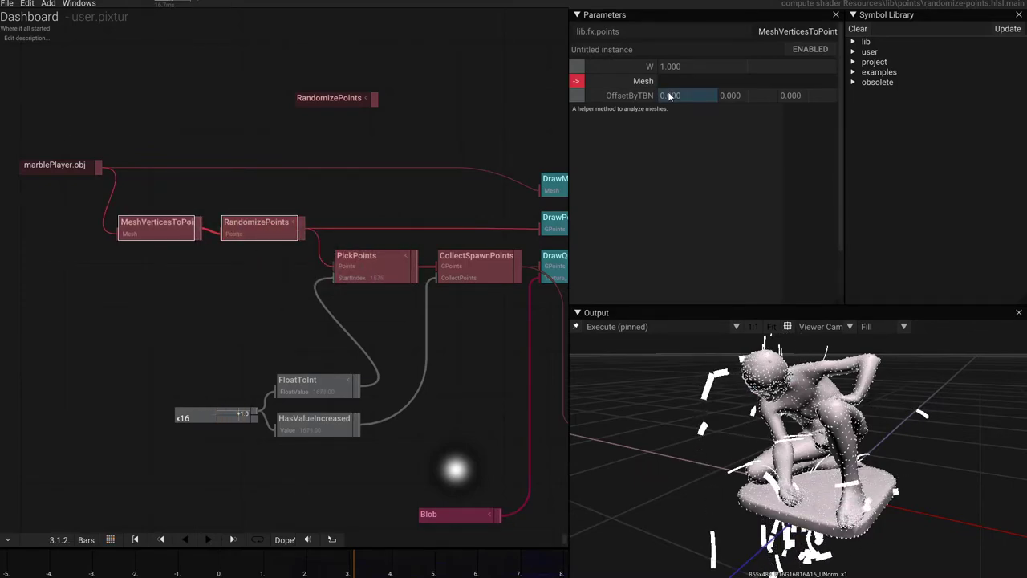
Step: Set the first Position component of the connected RandomizePoints to 0.450 and inspect the scattered points around the figure
{"action": "left_click", "coordinate": [257, 231]}
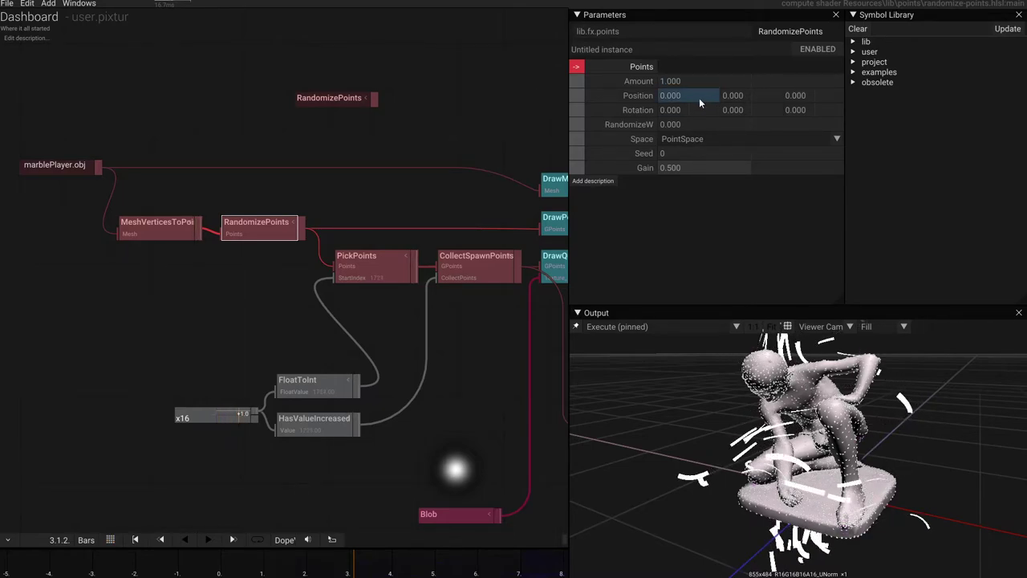
{"action": "mouse_move", "coordinate": [698, 98]}
{"action": "left_mouse_down"}
{"action": "mouse_move", "coordinate": [682, 101]}
{"action": "mouse_move", "coordinate": [696, 88]}
{"action": "left_mouse_up"}
{"action": "left_click_drag", "start_coordinate": [734, 417], "coordinate": [776, 424]}
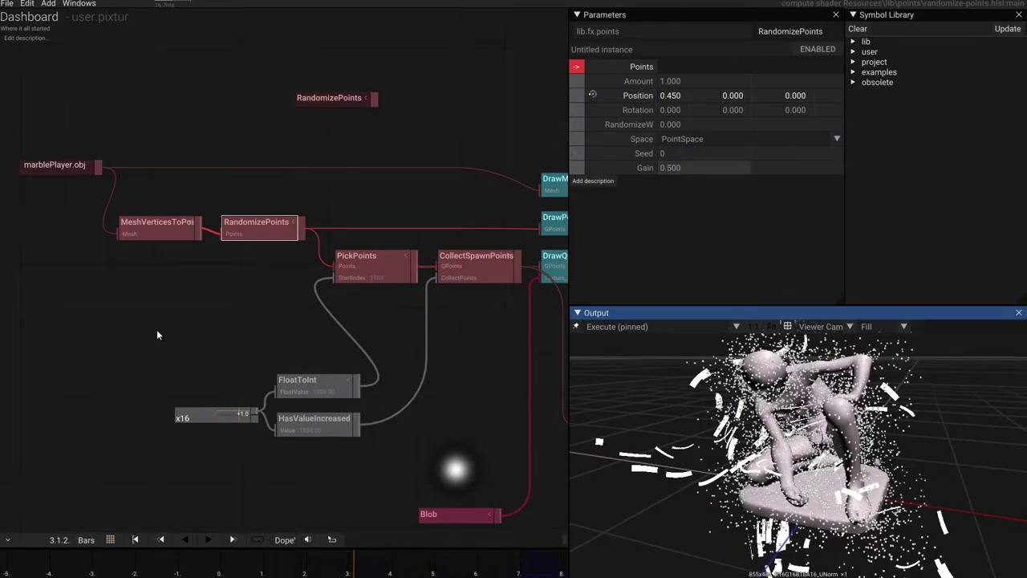
Step: Add a SoftTransformPoints node from lib.fx.points and place it unconnected below MeshVerticesToPoints
{"action": "left_click", "coordinate": [48, 4]}
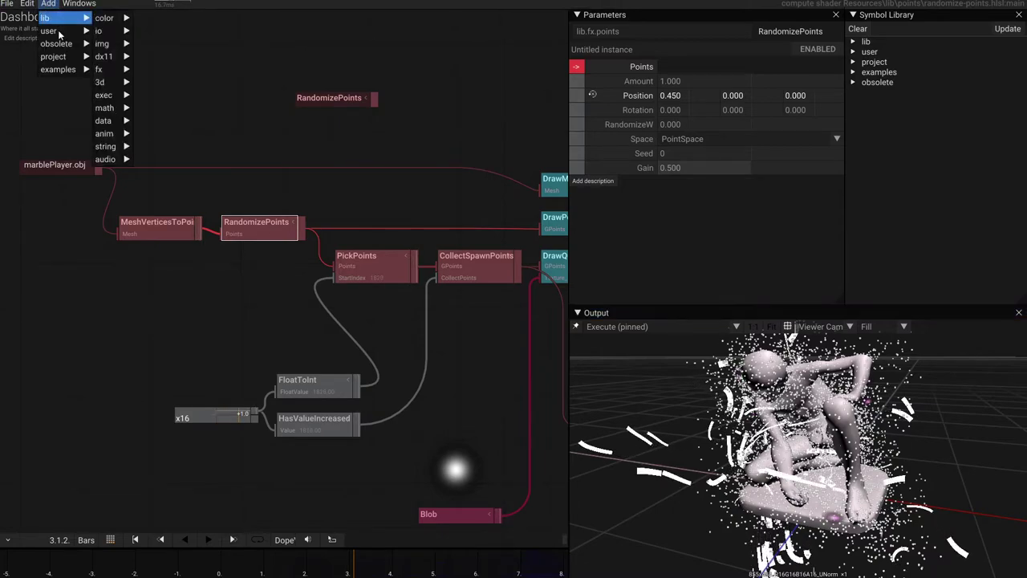
{"action": "mouse_move", "coordinate": [117, 70]}
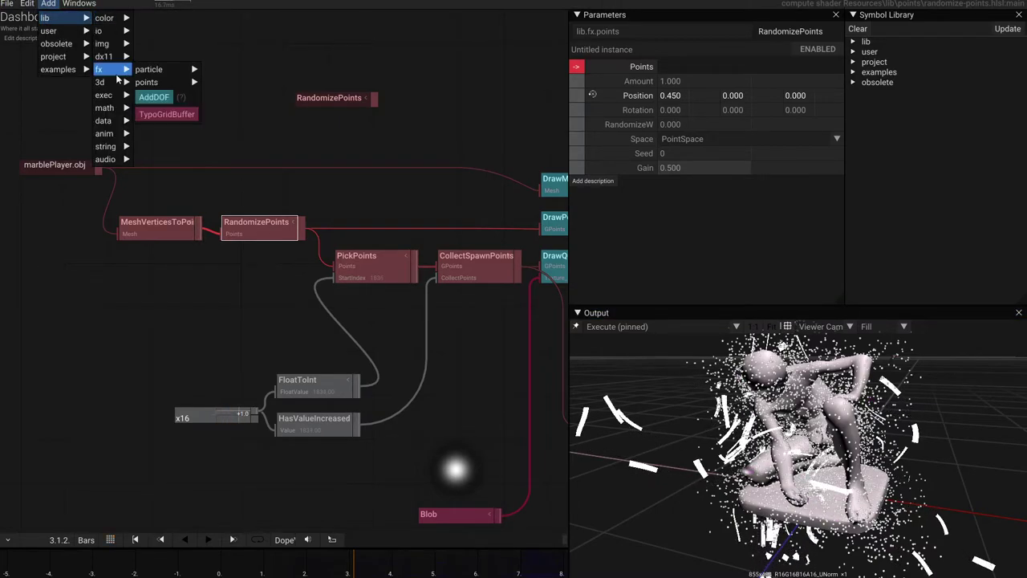
{"action": "mouse_move", "coordinate": [146, 82]}
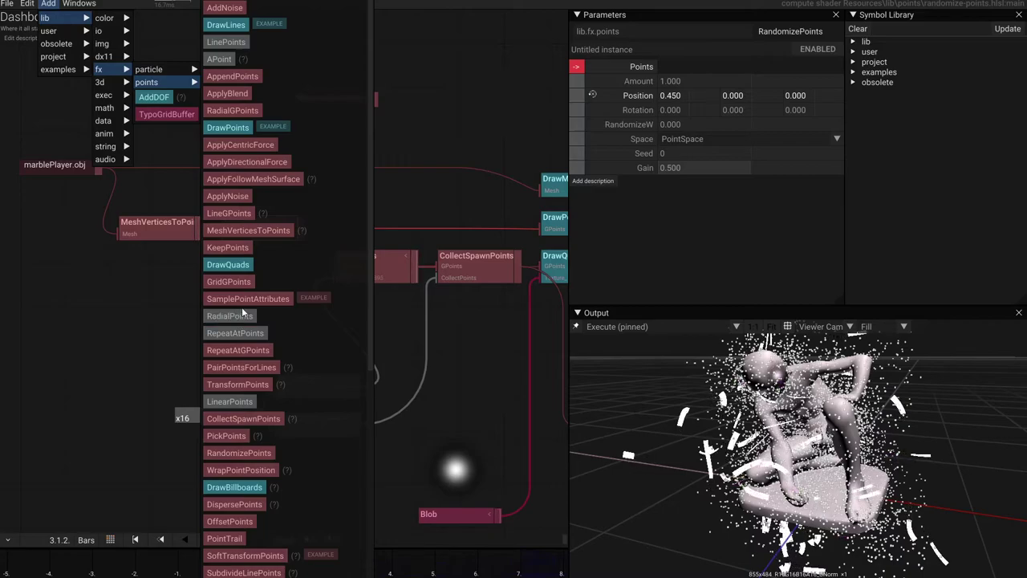
{"action": "scroll", "coordinate": [244, 411], "scroll_direction": "down", "scroll_amount": 1}
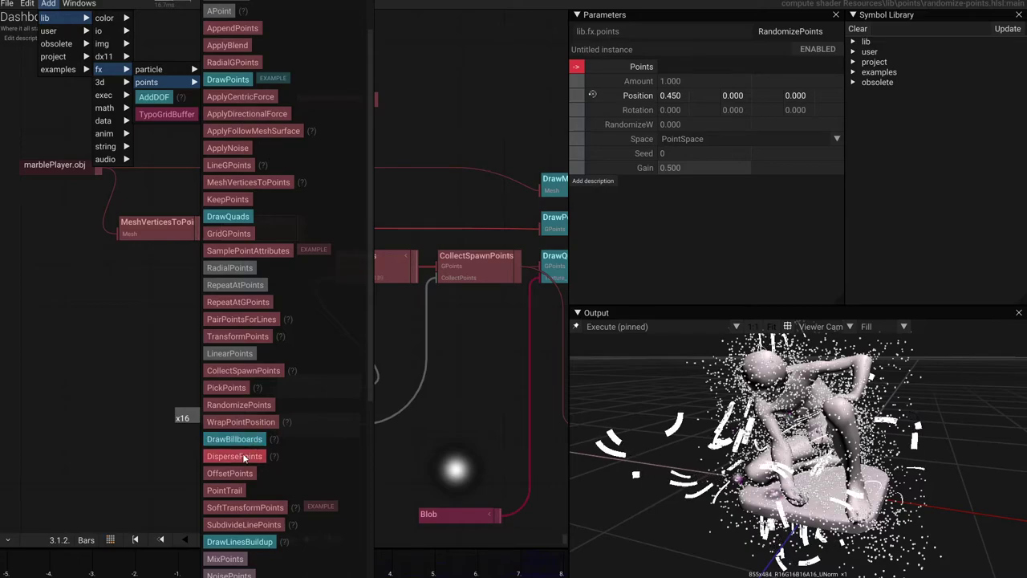
{"action": "scroll", "coordinate": [248, 450], "scroll_direction": "down", "scroll_amount": 1}
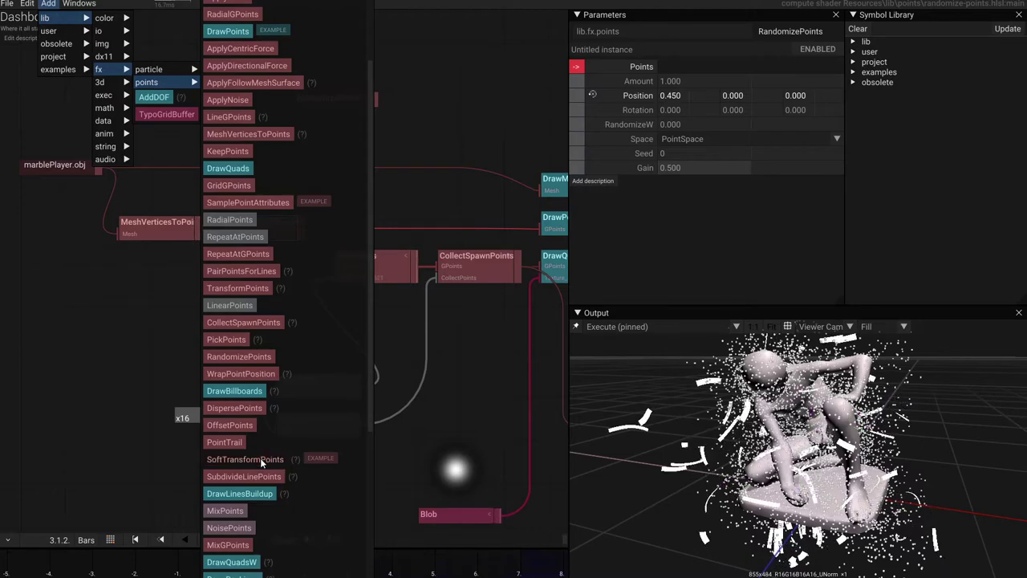
{"action": "left_click_drag", "start_coordinate": [260, 461], "coordinate": [16, 309]}
{"action": "left_click", "coordinate": [73, 266]}
{"action": "scroll", "coordinate": [73, 266], "scroll_direction": "down", "scroll_amount": 2}
{"action": "left_click_drag", "start_coordinate": [73, 266], "coordinate": [184, 300]}
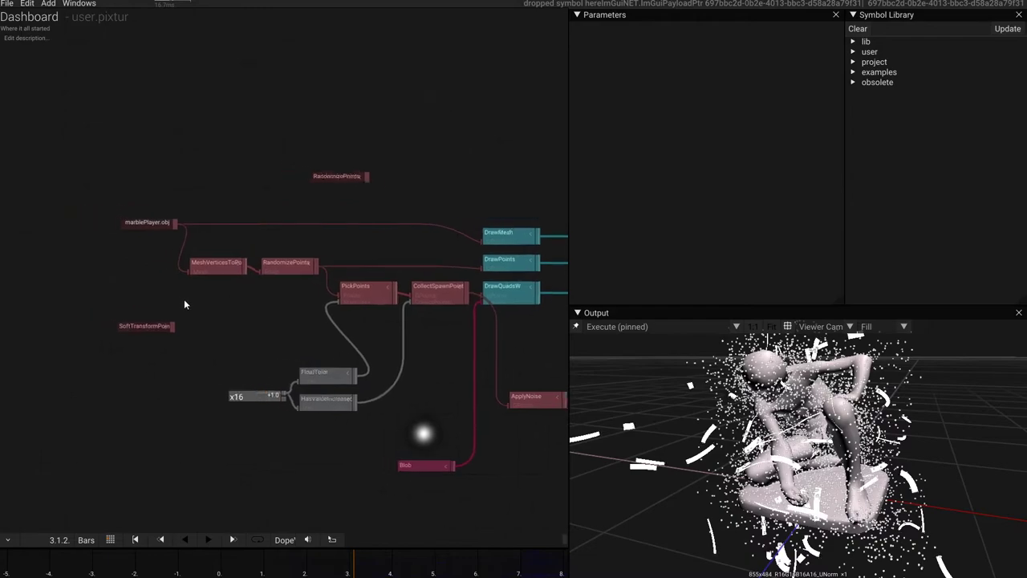
Step: Shift the mesh source, MeshVerticesToPoints and RandomizePoints left, and insert a SoftTransformPoints node after RandomizePoints
{"action": "left_click_drag", "start_coordinate": [121, 188], "coordinate": [115, 271]}
{"action": "left_click", "coordinate": [166, 302]}
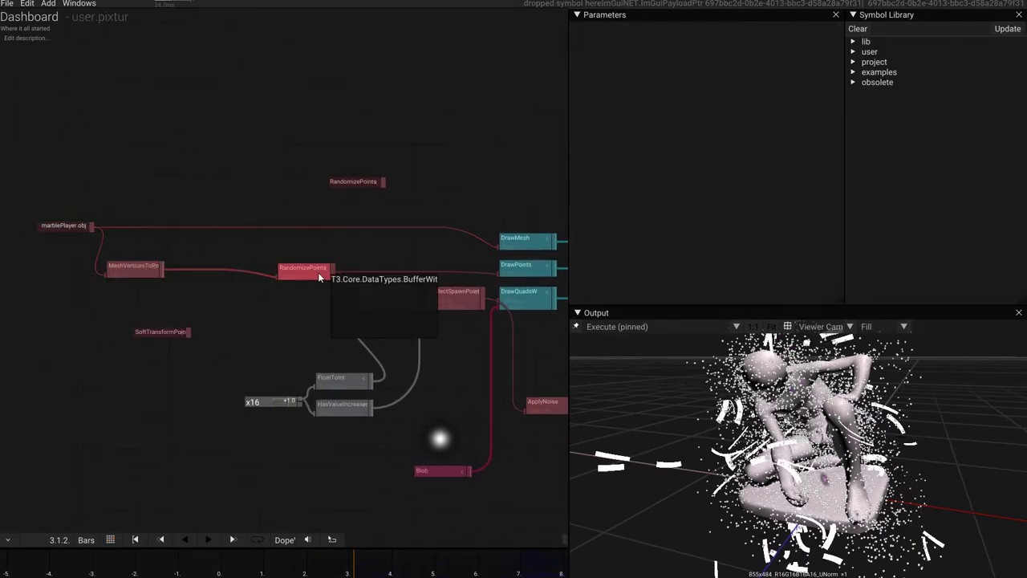
{"action": "left_click_drag", "start_coordinate": [318, 277], "coordinate": [266, 268]}
{"action": "type", "text": "so"}
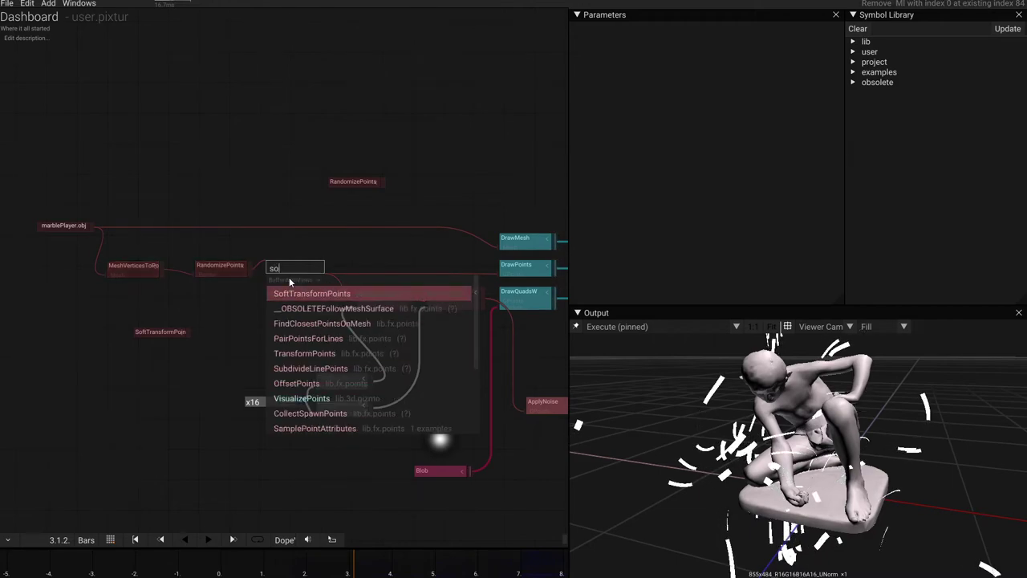
{"action": "type", "text": "ft"}
{"action": "key", "text": "Return"}
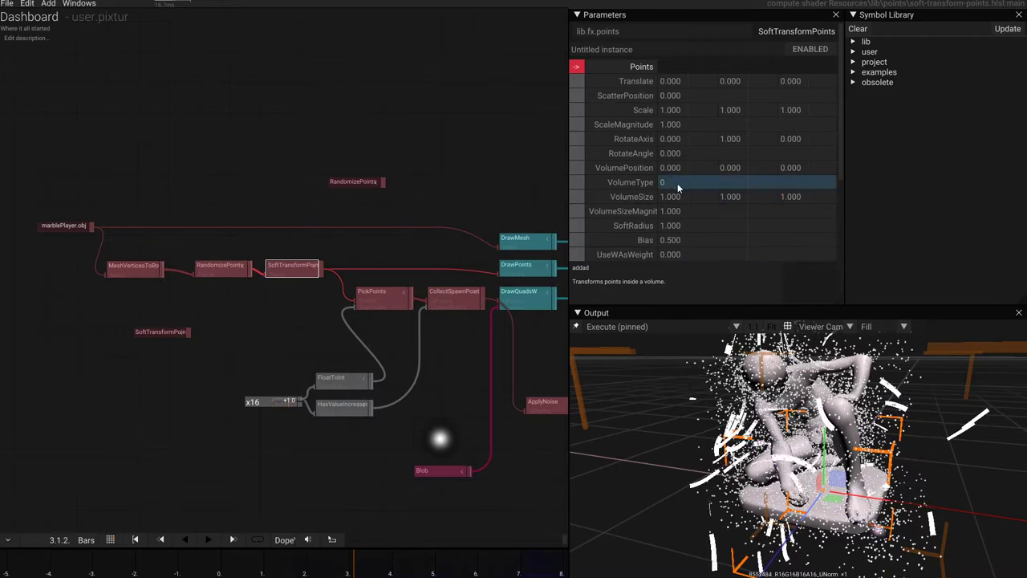
Step: Set the SoftRadius of the connected SoftTransformPoints to 0.970 and its ScaleMagnitude to 0.490
{"action": "left_click_drag", "start_coordinate": [777, 486], "coordinate": [807, 479]}
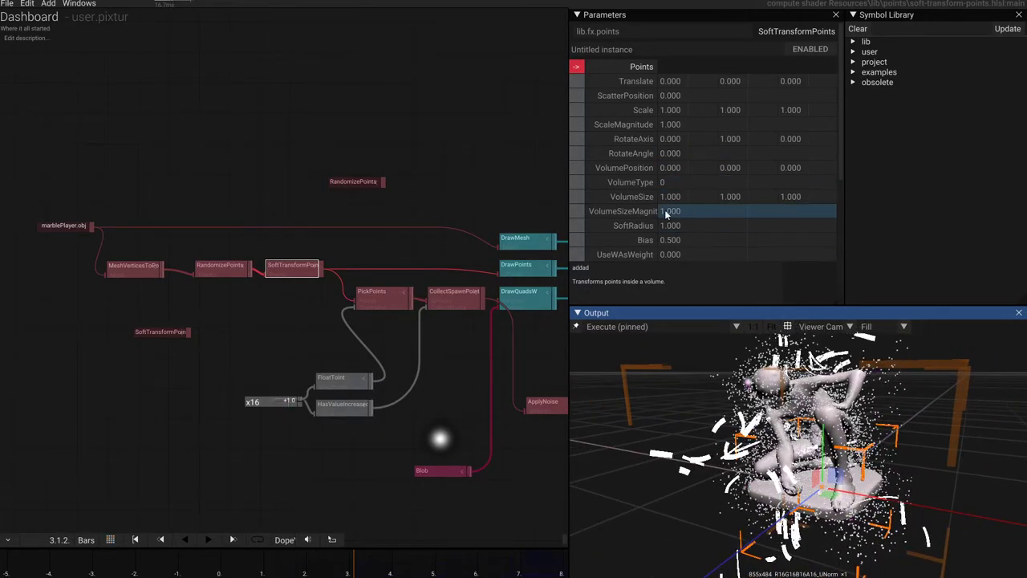
{"action": "left_click_drag", "start_coordinate": [677, 226], "coordinate": [686, 252]}
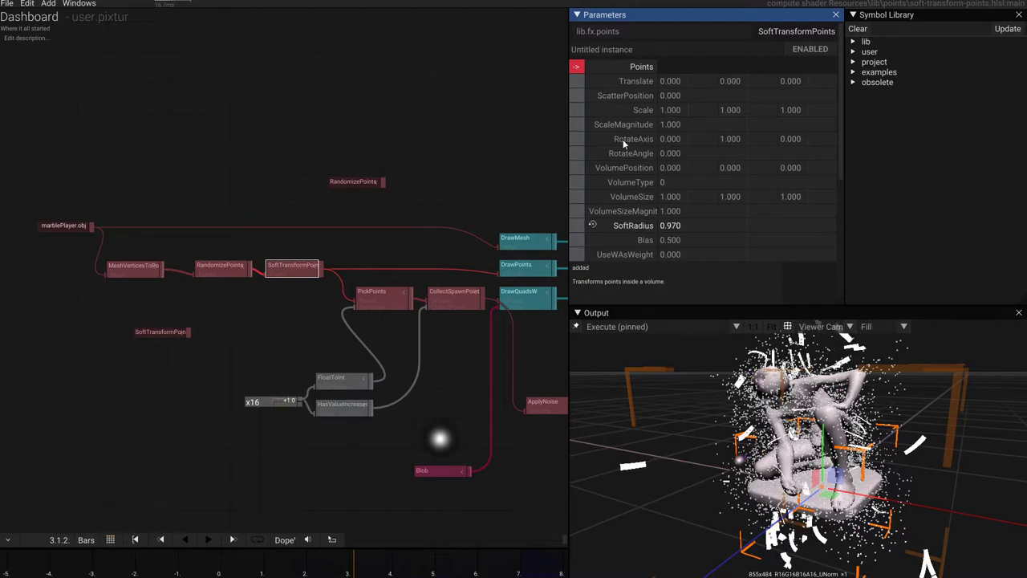
{"action": "left_click_drag", "start_coordinate": [678, 124], "coordinate": [675, 124]}
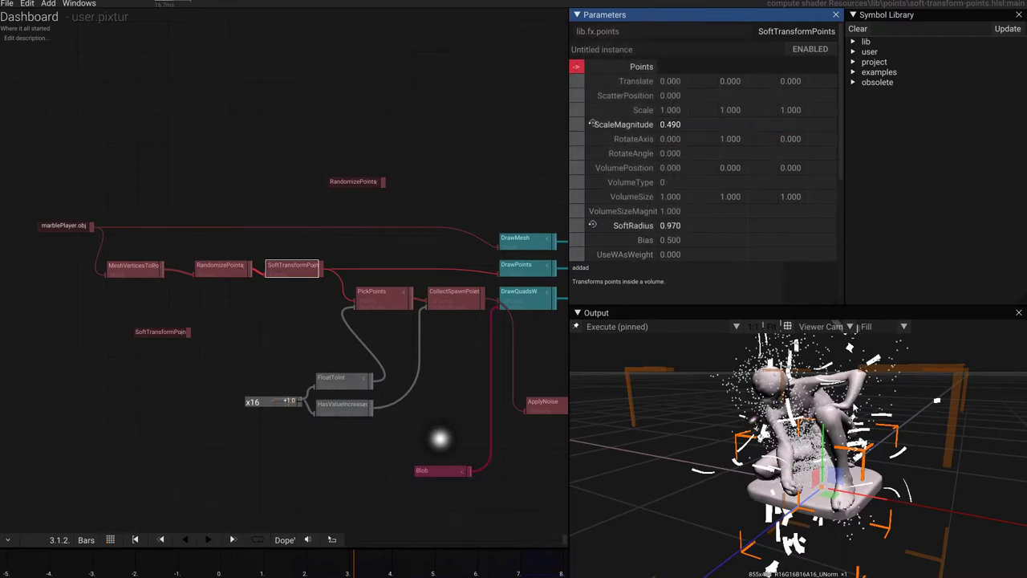
Step: Raise the transform volume to a VolumePosition Y of 0.443 and set the Scale Y of SoftTransformPoints to 0.000
{"action": "left_click_drag", "start_coordinate": [824, 376], "coordinate": [798, 379]}
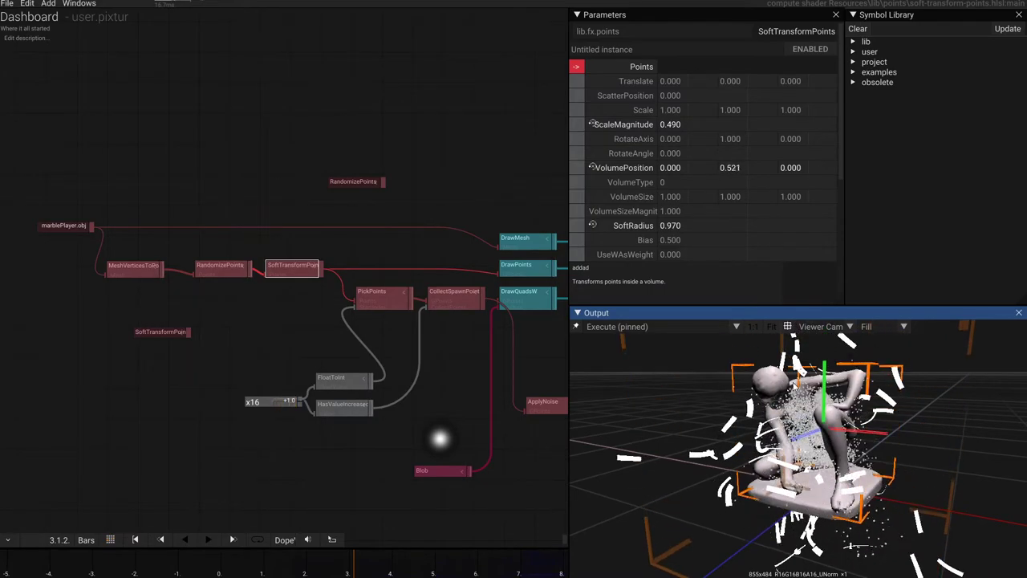
{"action": "left_click", "coordinate": [731, 109]}
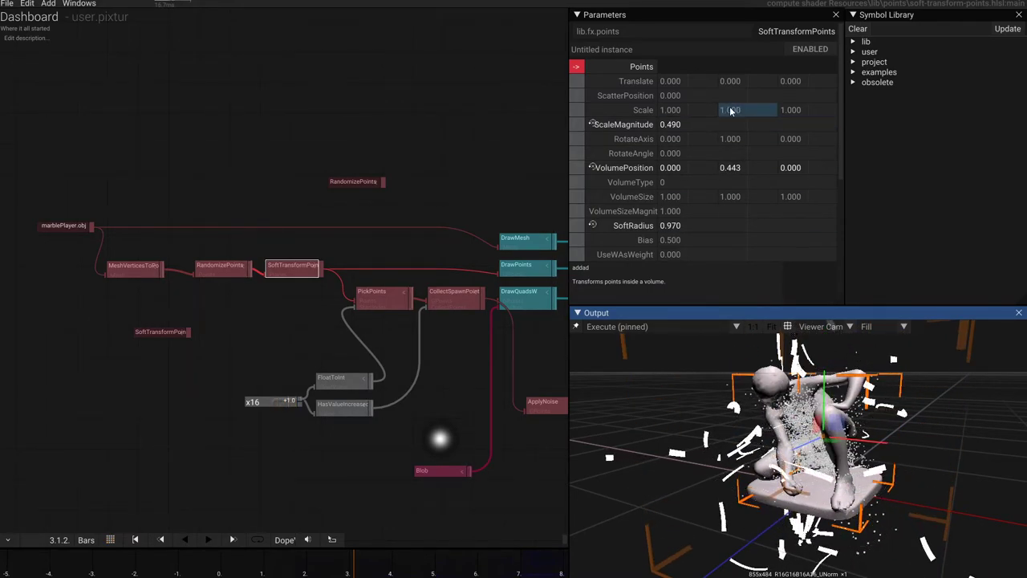
{"action": "left_click_drag", "start_coordinate": [731, 113], "coordinate": [726, 127]}
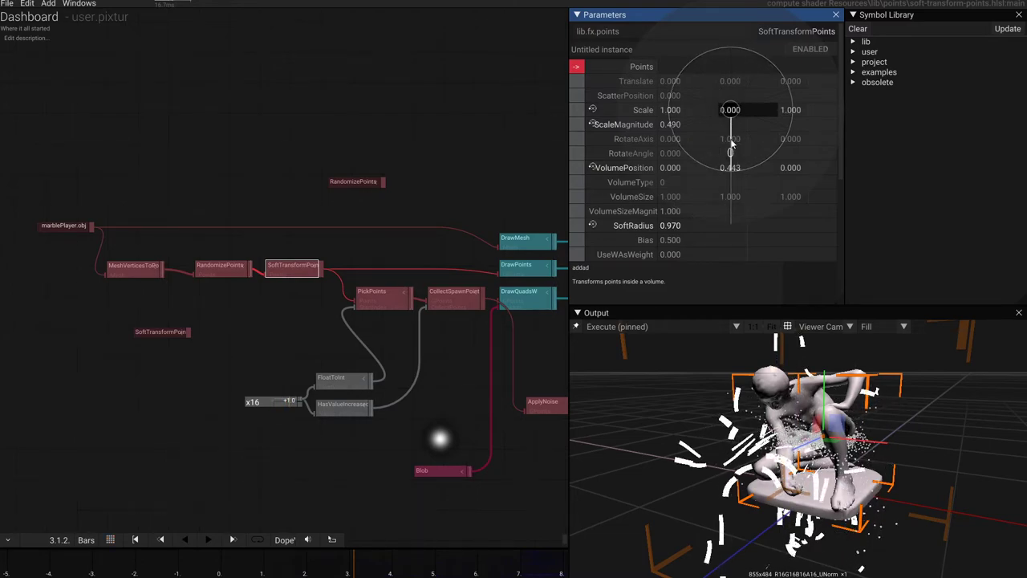
{"action": "left_click_drag", "start_coordinate": [731, 143], "coordinate": [731, 144]}
{"action": "left_click_drag", "start_coordinate": [769, 466], "coordinate": [790, 466]}
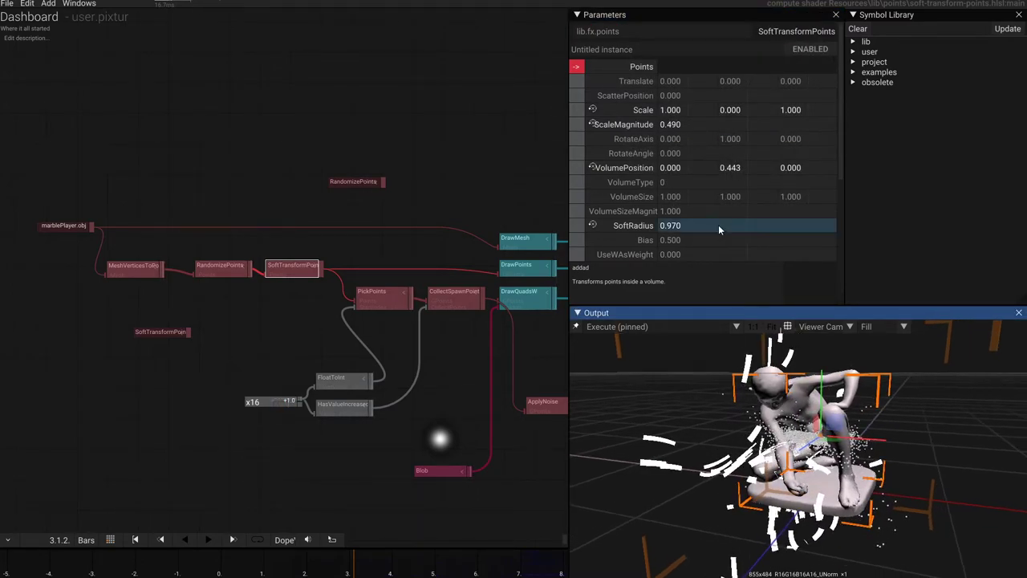
{"action": "left_click_drag", "start_coordinate": [777, 427], "coordinate": [822, 417]}
{"action": "scroll", "coordinate": [804, 468], "scroll_direction": "up", "scroll_amount": 3}
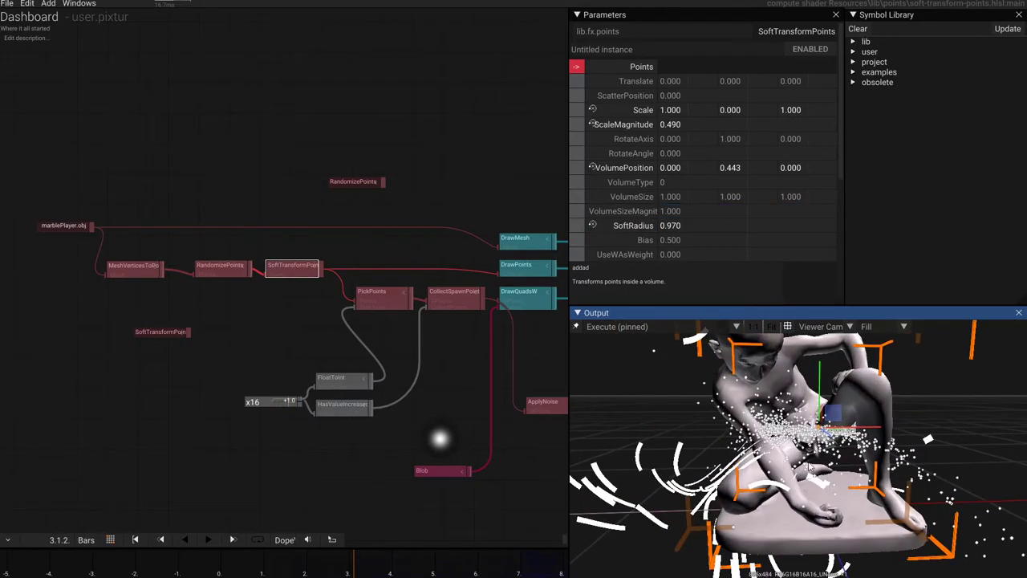
{"action": "scroll", "coordinate": [803, 469], "scroll_direction": "down", "scroll_amount": 4}
{"action": "scroll", "coordinate": [803, 468], "scroll_direction": "up", "scroll_amount": 1}
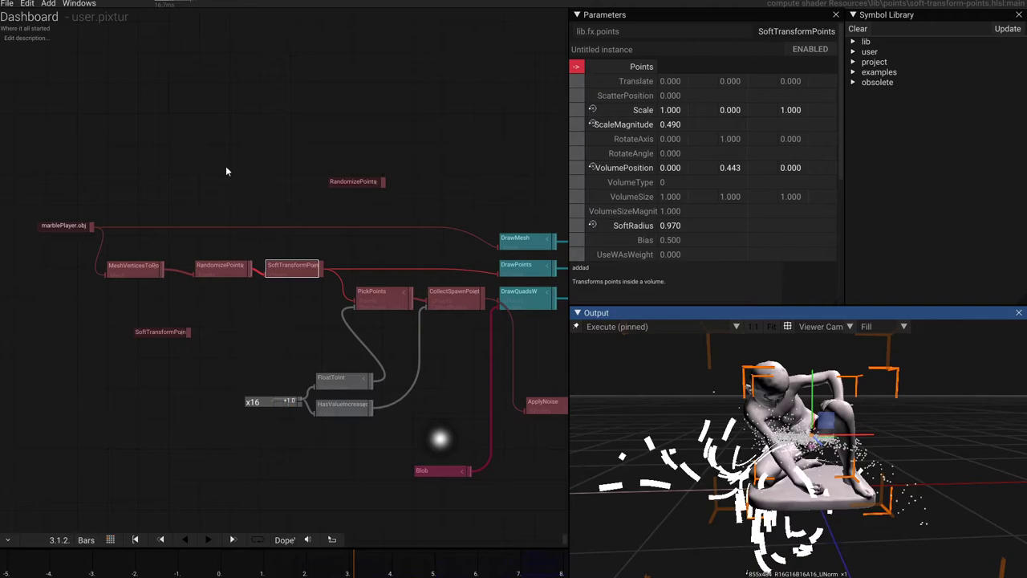
Step: Set the Position of the connected RandomizePoints to 4.200 in X and 3.300 in Y
{"action": "left_click", "coordinate": [229, 261]}
{"action": "left_click_drag", "start_coordinate": [685, 93], "coordinate": [638, 8]}
{"action": "left_click_drag", "start_coordinate": [733, 95], "coordinate": [645, 44]}
{"action": "left_click_drag", "start_coordinate": [867, 401], "coordinate": [765, 422]}
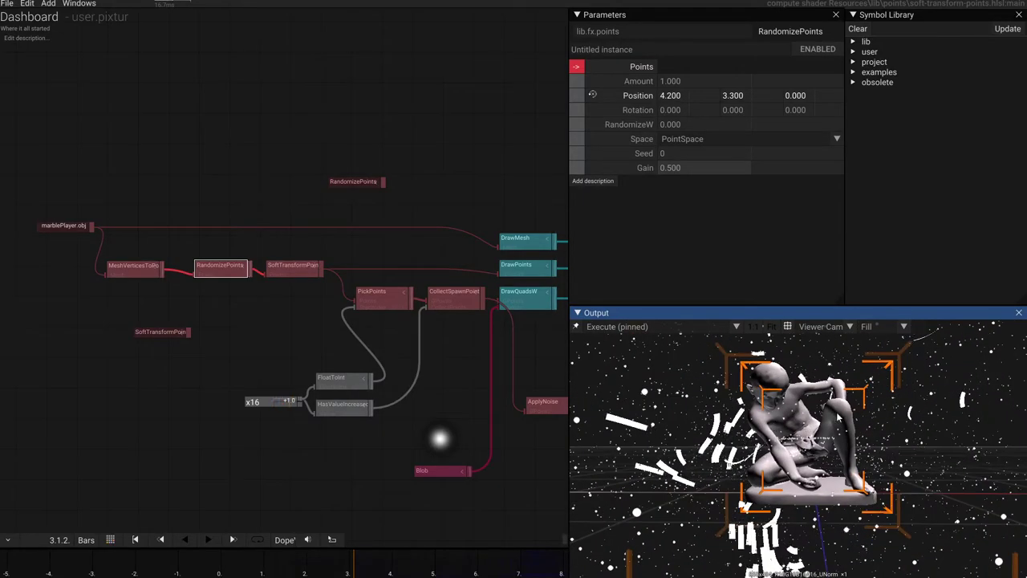
Step: Set the VolumeSizeMagnitude of the connected SoftTransformPoints to 3.020 and its VolumeSize Y to 15.900
{"action": "left_click", "coordinate": [277, 267]}
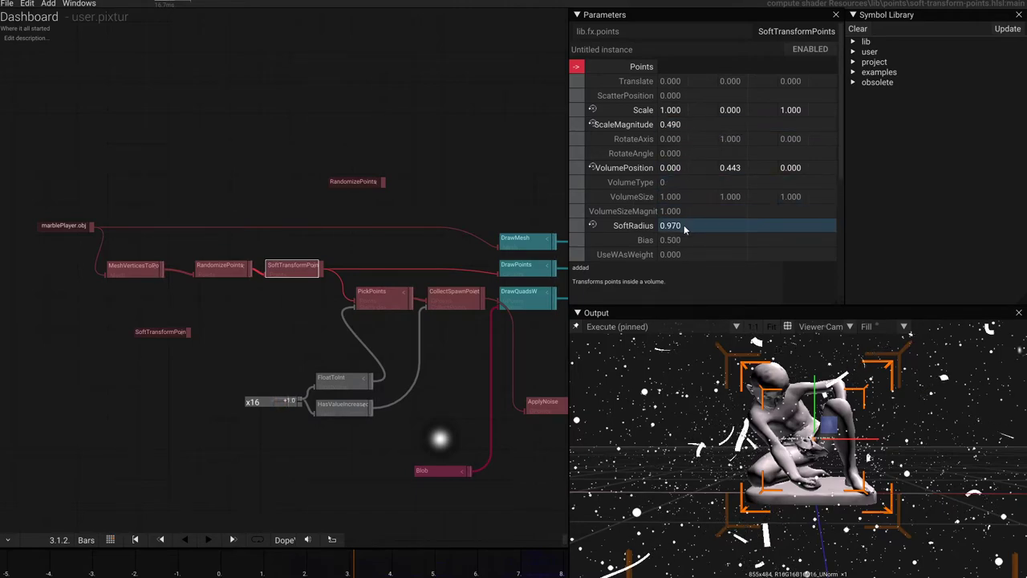
{"action": "mouse_move", "coordinate": [679, 211]}
{"action": "left_mouse_down"}
{"action": "mouse_move", "coordinate": [693, 221]}
{"action": "mouse_move", "coordinate": [666, 216]}
{"action": "mouse_move", "coordinate": [688, 201]}
{"action": "mouse_move", "coordinate": [687, 225]}
{"action": "left_mouse_up"}
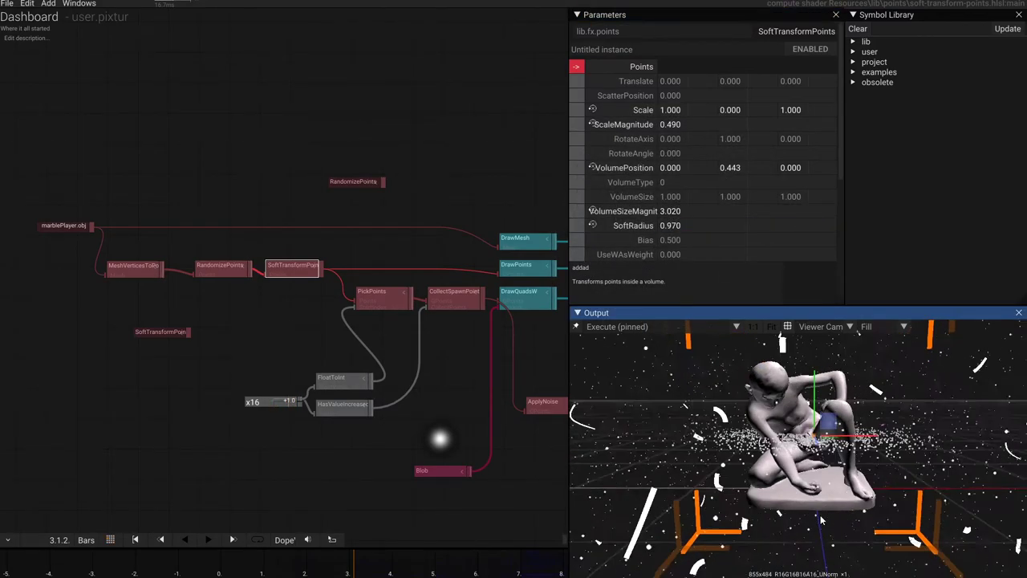
{"action": "left_click", "coordinate": [741, 199]}
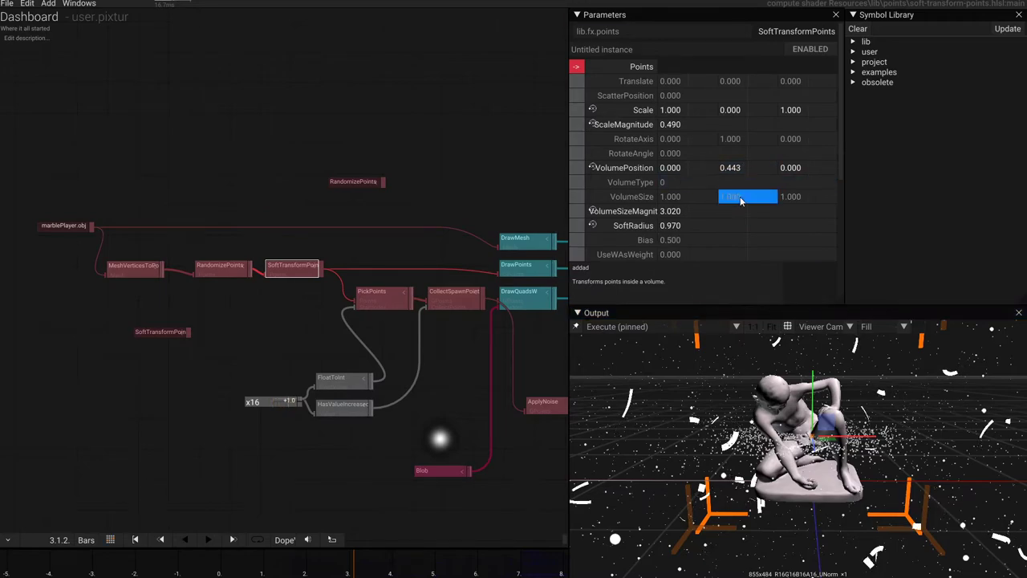
{"action": "left_click_drag", "start_coordinate": [741, 200], "coordinate": [766, 285]}
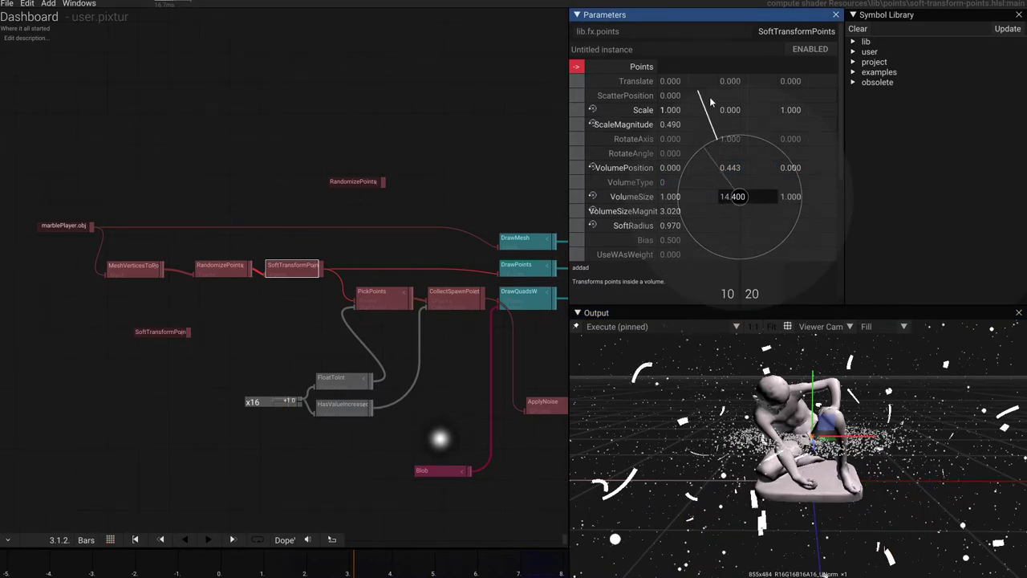
{"action": "left_click_drag", "start_coordinate": [800, 110], "coordinate": [794, 112]}
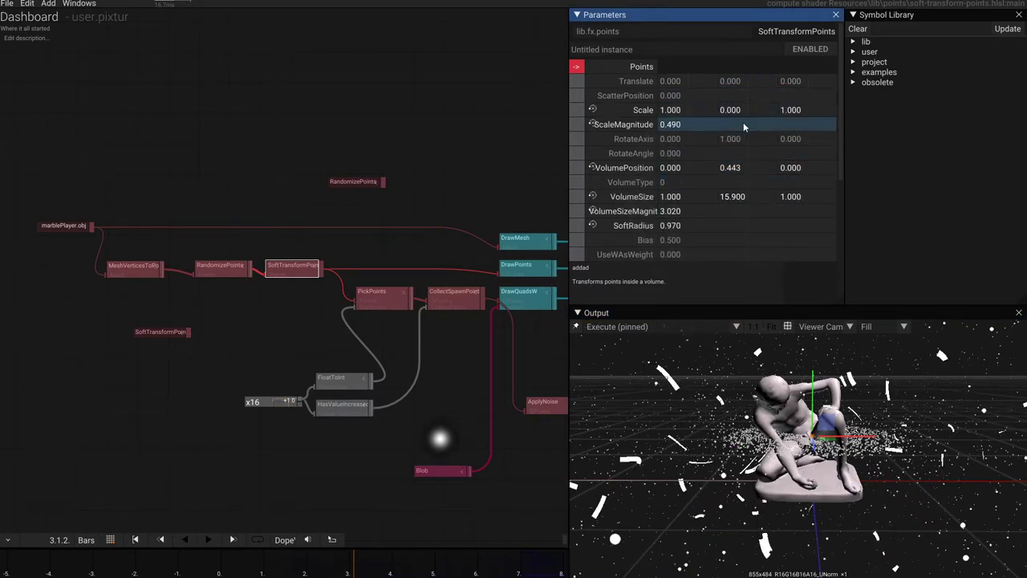
Step: Lower the transform volume to VolumePosition -0.011, -0.006, 0.000 and reset ScaleMagnitude and Scale to their defaults
{"action": "left_click_drag", "start_coordinate": [814, 387], "coordinate": [814, 451]}
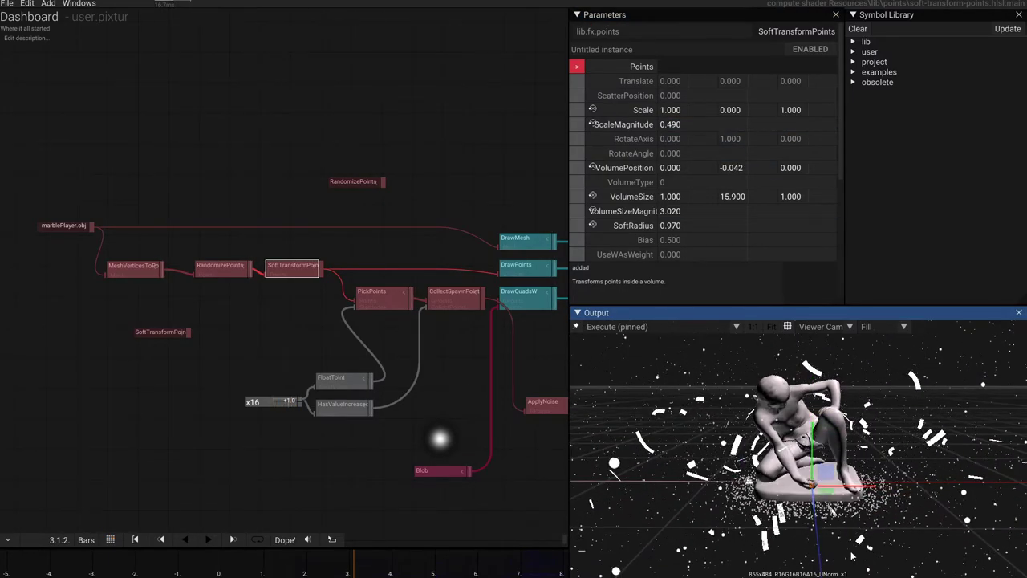
{"action": "left_click_drag", "start_coordinate": [852, 556], "coordinate": [857, 481]}
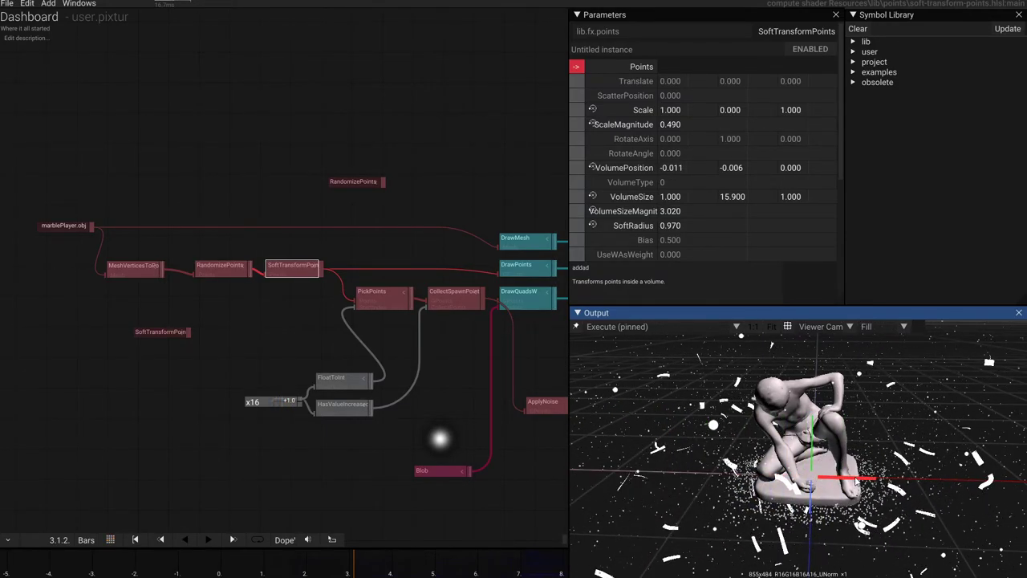
{"action": "left_click", "coordinate": [632, 125]}
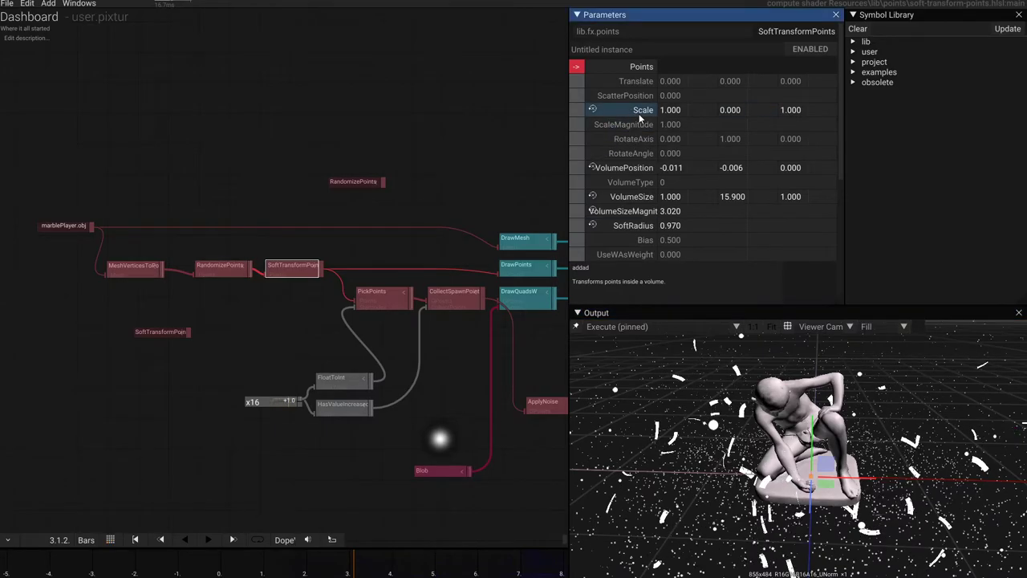
{"action": "left_click_drag", "start_coordinate": [775, 454], "coordinate": [782, 405]}
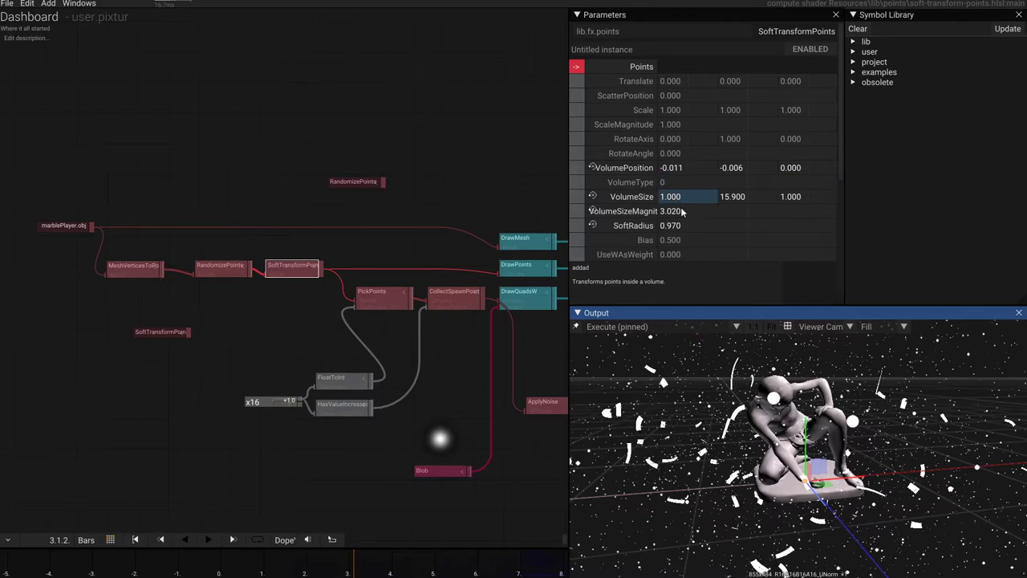
Step: Set the RotateAngle of SoftTransformPoints to 1610.000 and raise its volume to a VolumePosition Y of 0.748
{"action": "left_click_drag", "start_coordinate": [685, 153], "coordinate": [659, 107]}
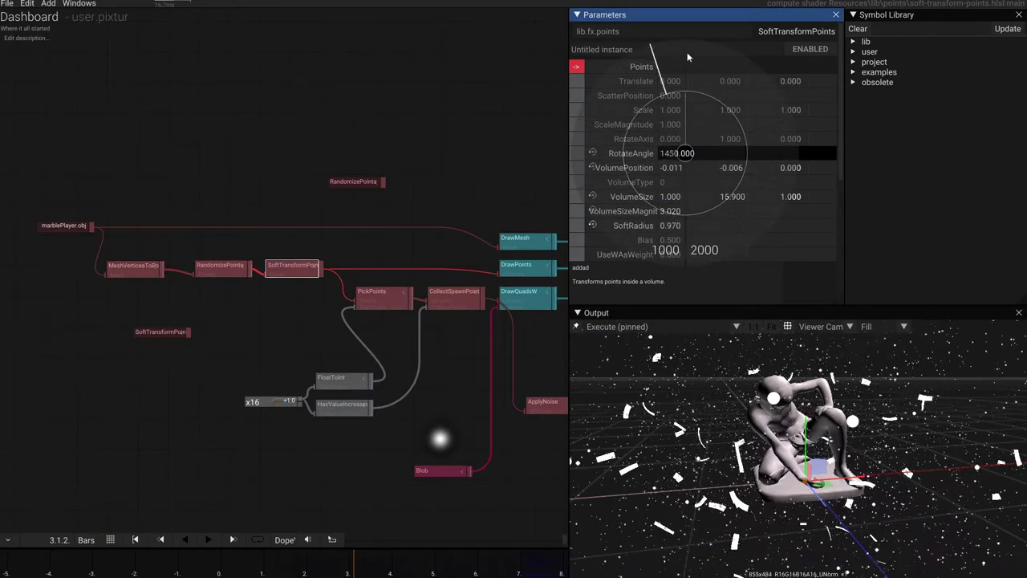
{"action": "left_click_drag", "start_coordinate": [687, 56], "coordinate": [726, 66]}
{"action": "left_click_drag", "start_coordinate": [774, 385], "coordinate": [797, 405]}
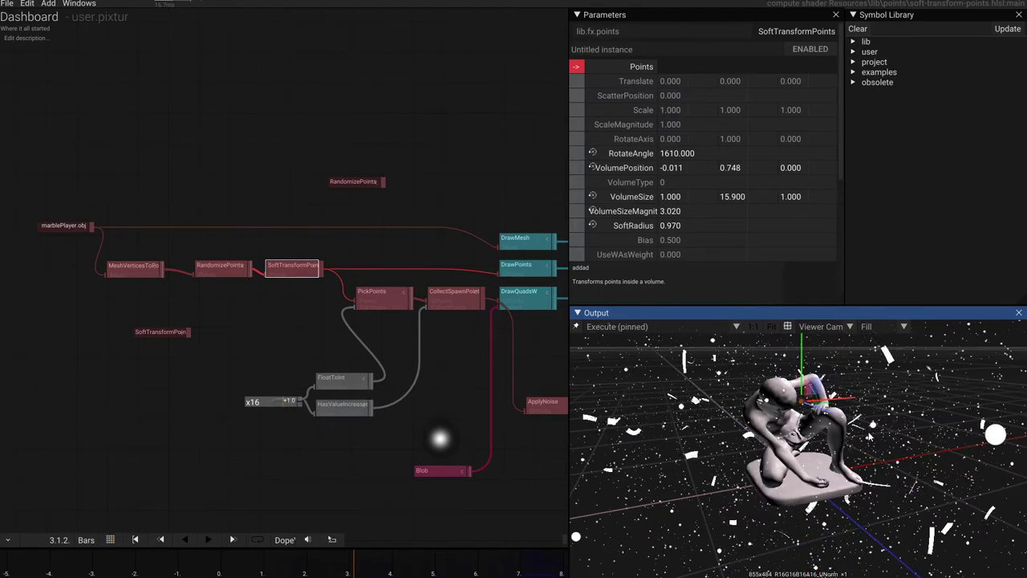
{"action": "left_click_drag", "start_coordinate": [869, 436], "coordinate": [822, 448]}
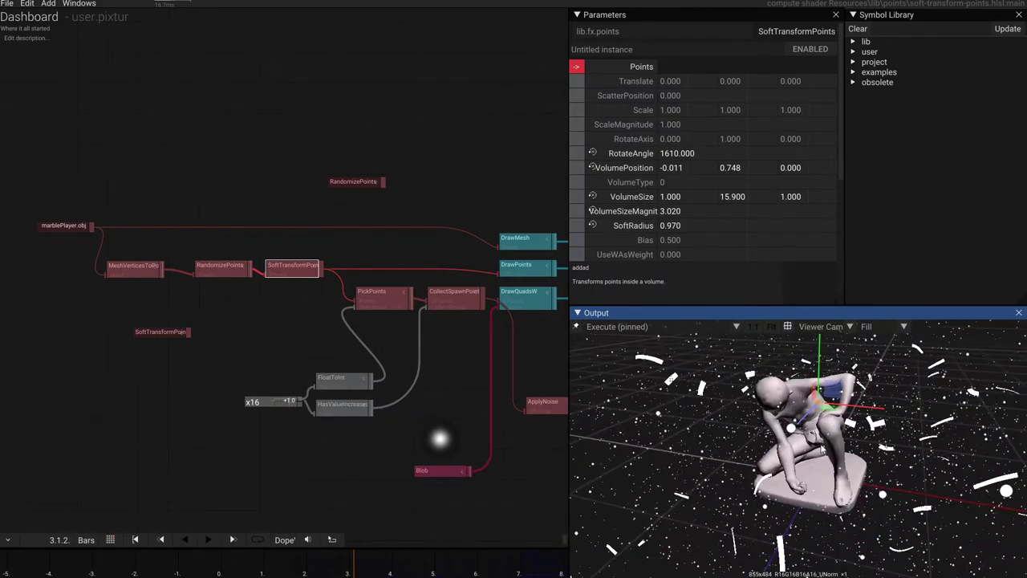
Step: Add the example operator for SoftTransformPoints from the fx points library to the empty area above the graph
{"action": "scroll", "coordinate": [309, 323], "scroll_direction": "down", "scroll_amount": 3}
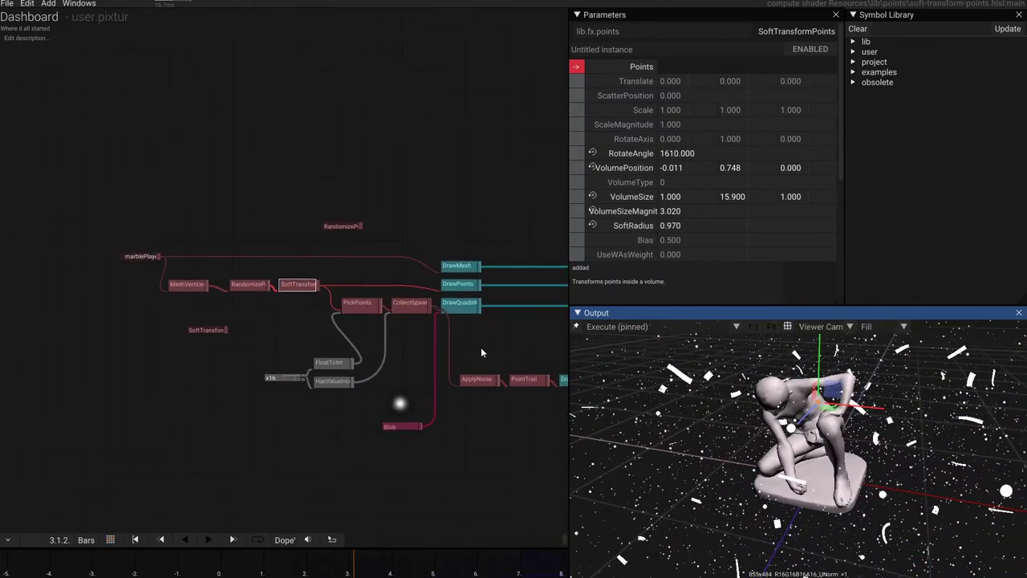
{"action": "left_click", "coordinate": [48, 3]}
{"action": "mouse_move", "coordinate": [57, 20]}
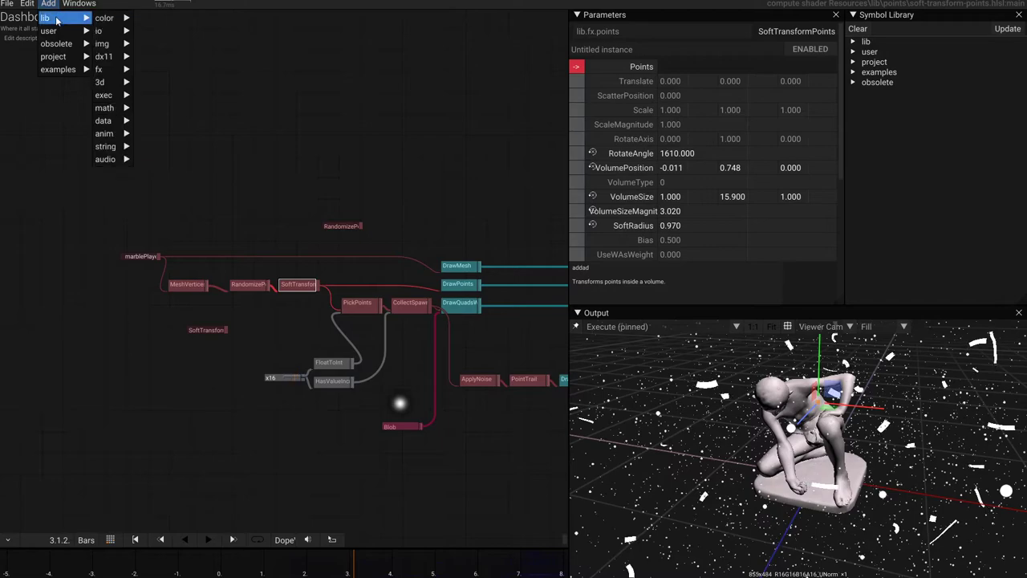
{"action": "mouse_move", "coordinate": [100, 69]}
{"action": "mouse_move", "coordinate": [147, 81]}
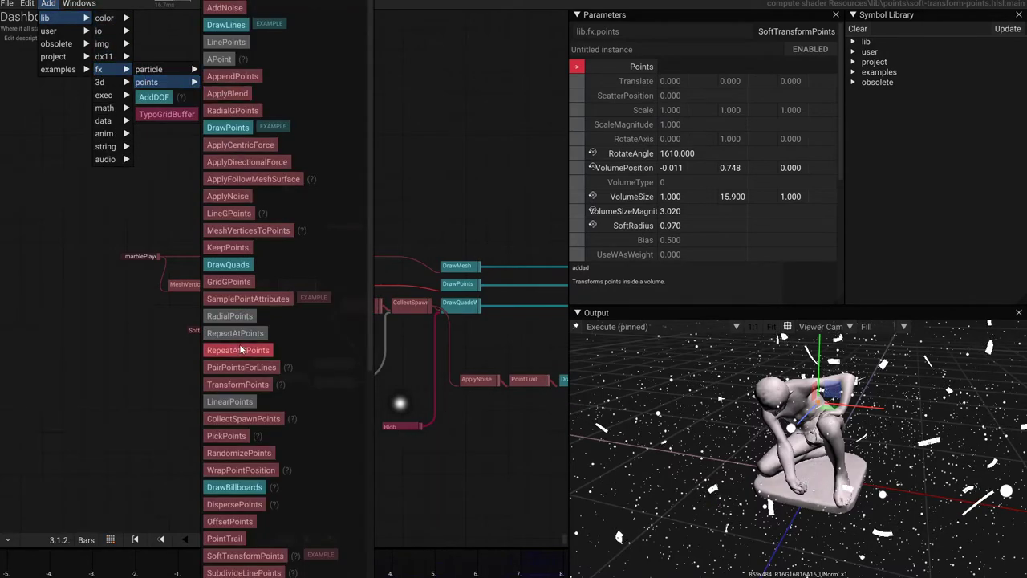
{"action": "scroll", "coordinate": [240, 348], "scroll_direction": "down", "scroll_amount": 5}
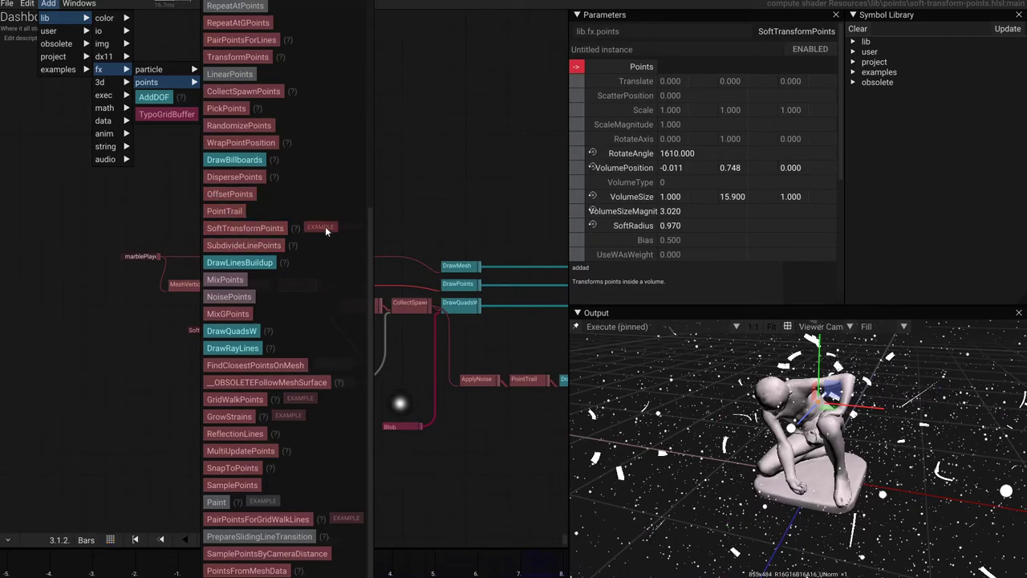
{"action": "left_click_drag", "start_coordinate": [325, 226], "coordinate": [458, 144]}
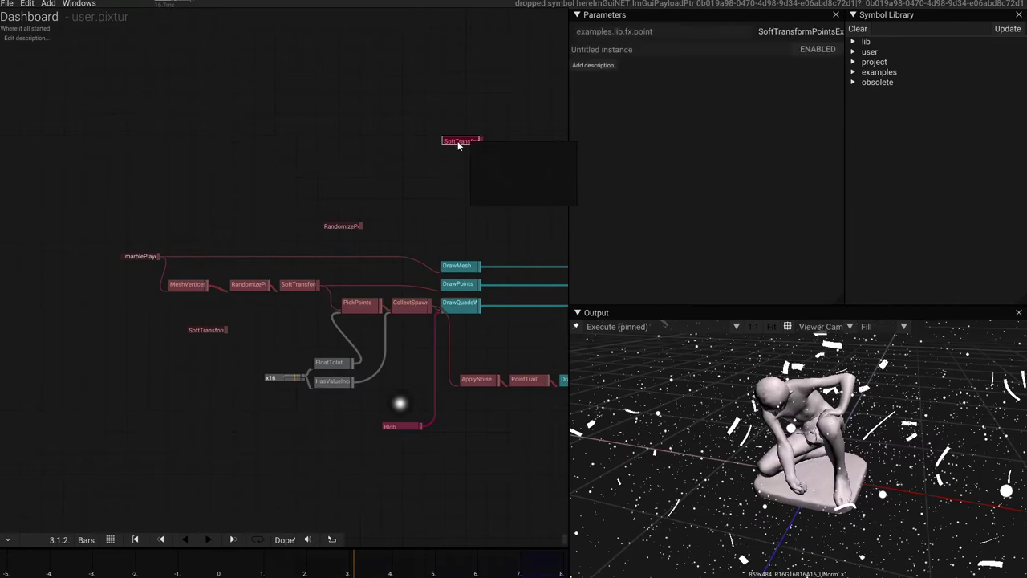
Step: Pin SoftTransformPointsExample to the output view and hide the grid and gizmos there
{"action": "left_click", "coordinate": [576, 327]}
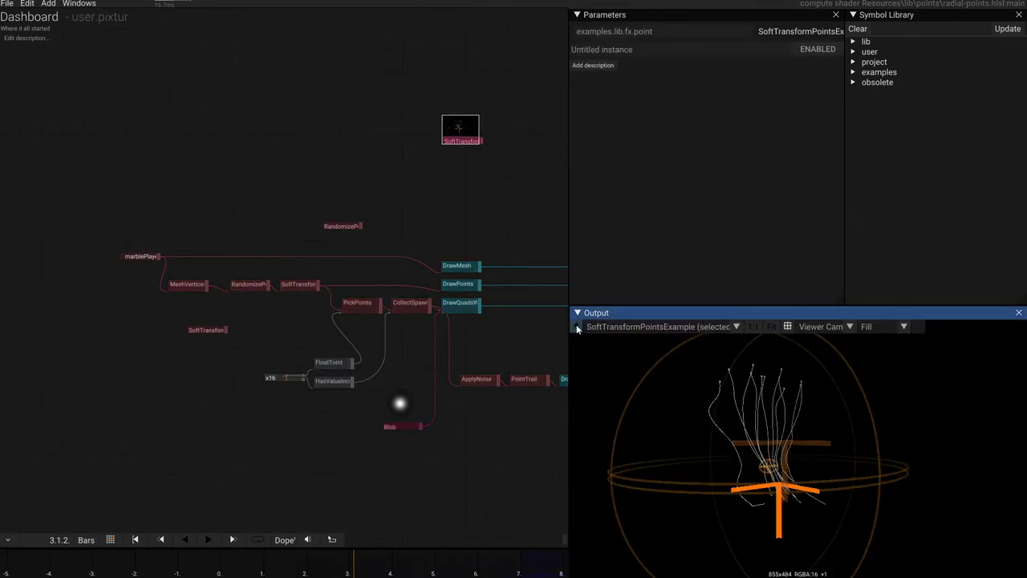
{"action": "left_click", "coordinate": [576, 326]}
{"action": "left_click", "coordinate": [788, 326]}
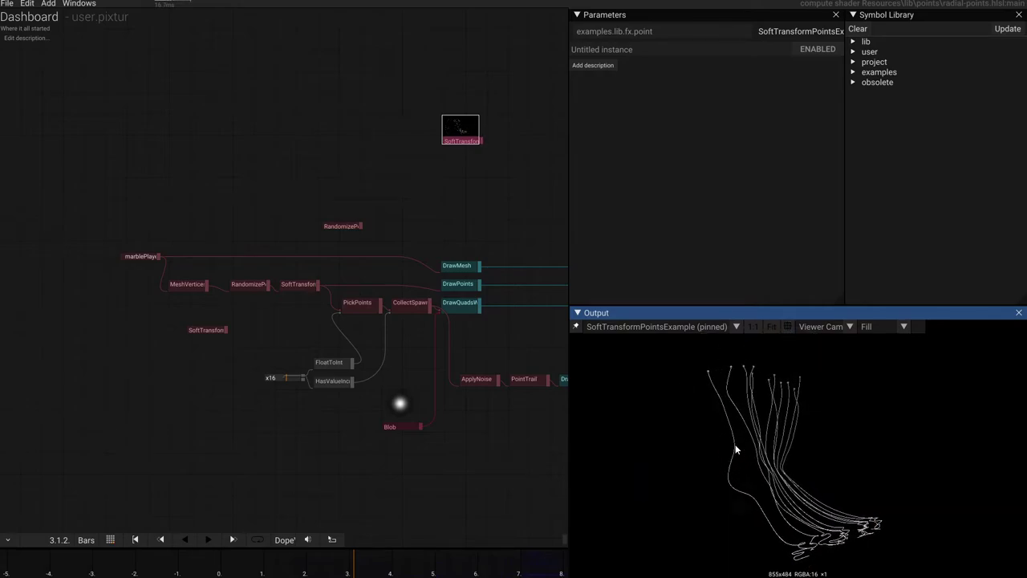
Step: Examine the LineGPoints, AddNoise, PointTrail and ApplyCentricForce nodes inside SoftTransformPointsExample, and return to the Dashboard graph
{"action": "double_click", "coordinate": [455, 140]}
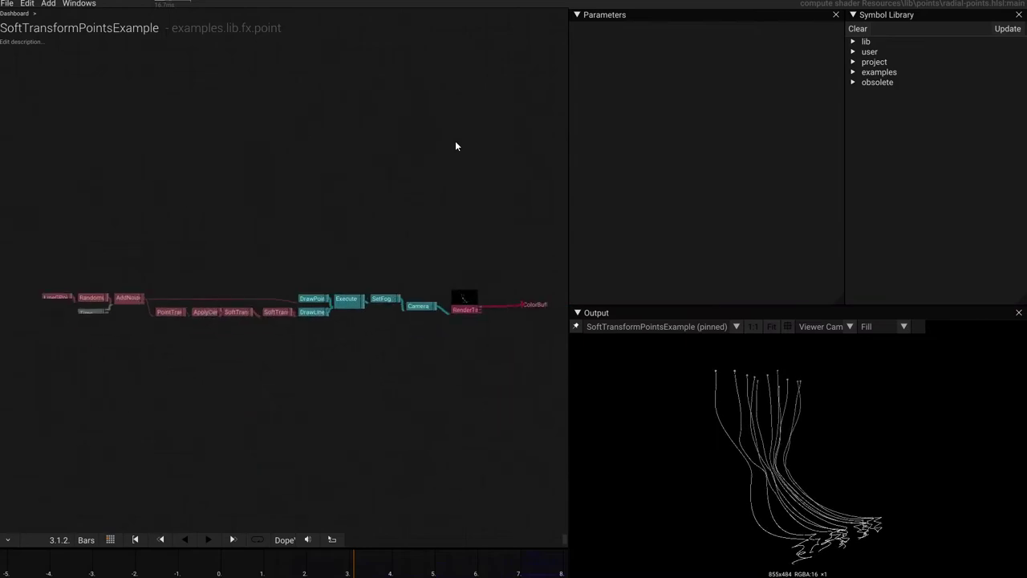
{"action": "scroll", "coordinate": [41, 234], "scroll_direction": "up", "scroll_amount": 3}
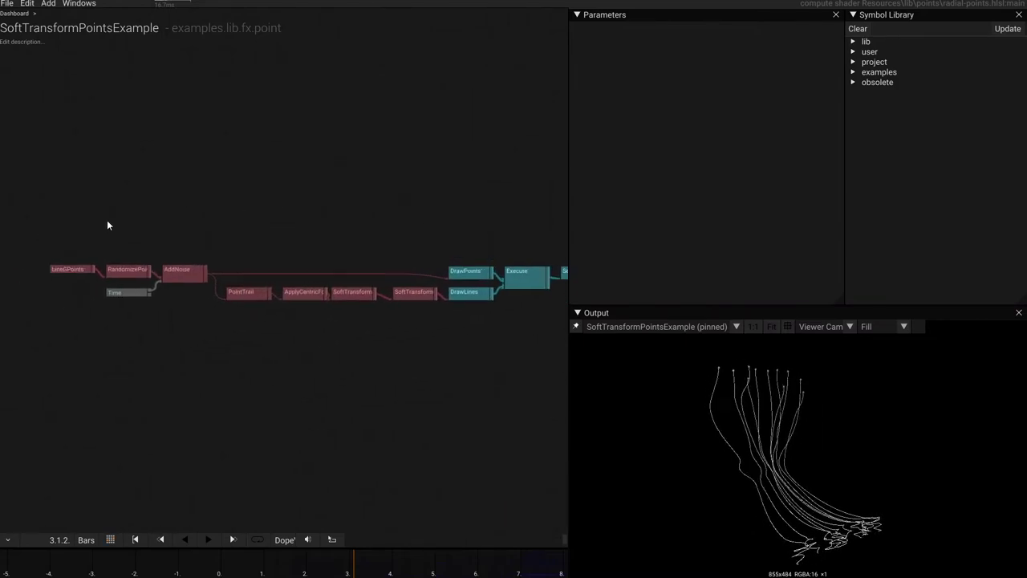
{"action": "left_click", "coordinate": [72, 266]}
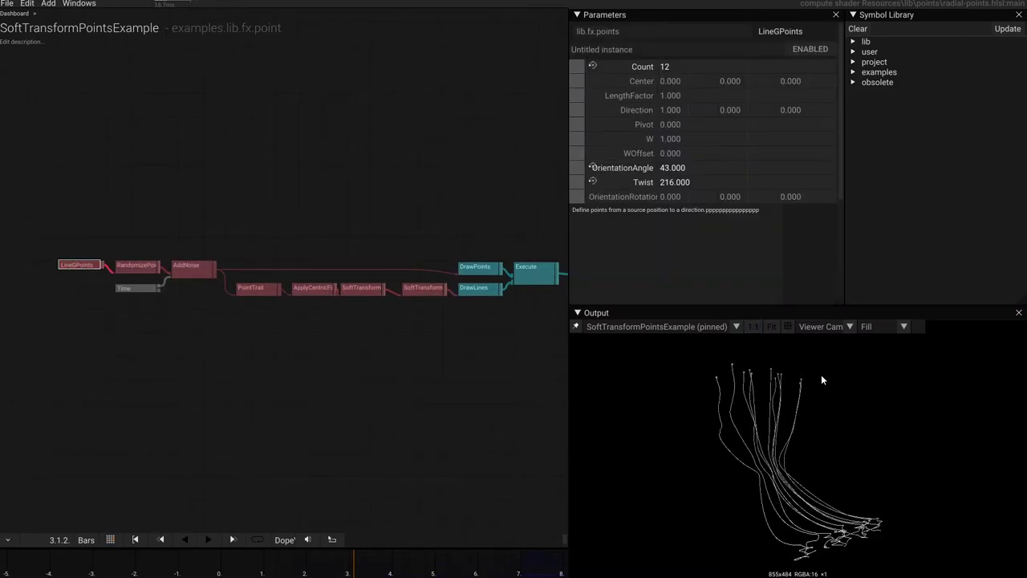
{"action": "left_click_drag", "start_coordinate": [367, 204], "coordinate": [298, 204]}
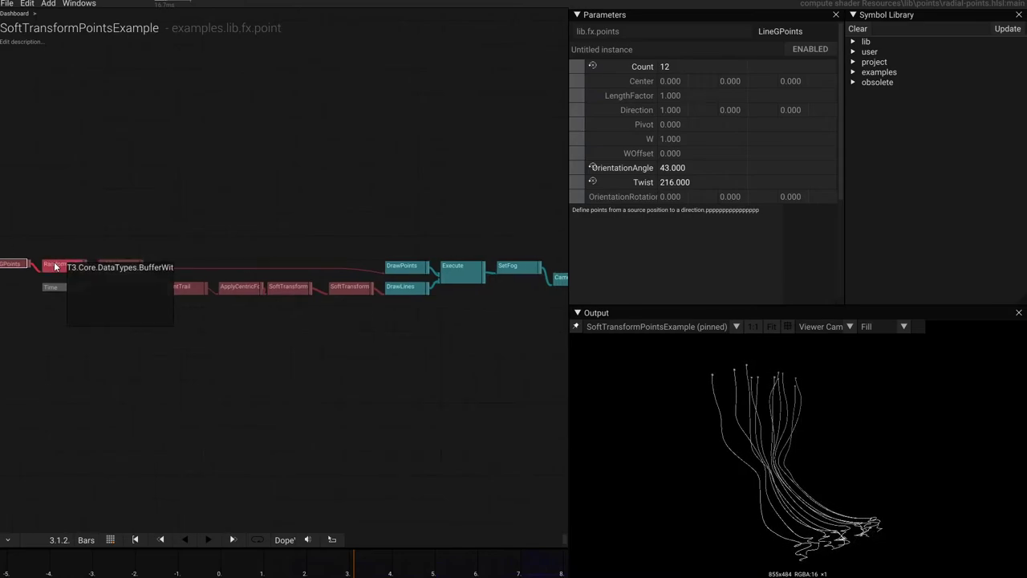
{"action": "scroll", "coordinate": [102, 292], "scroll_direction": "up", "scroll_amount": 2}
{"action": "left_click", "coordinate": [154, 265]}
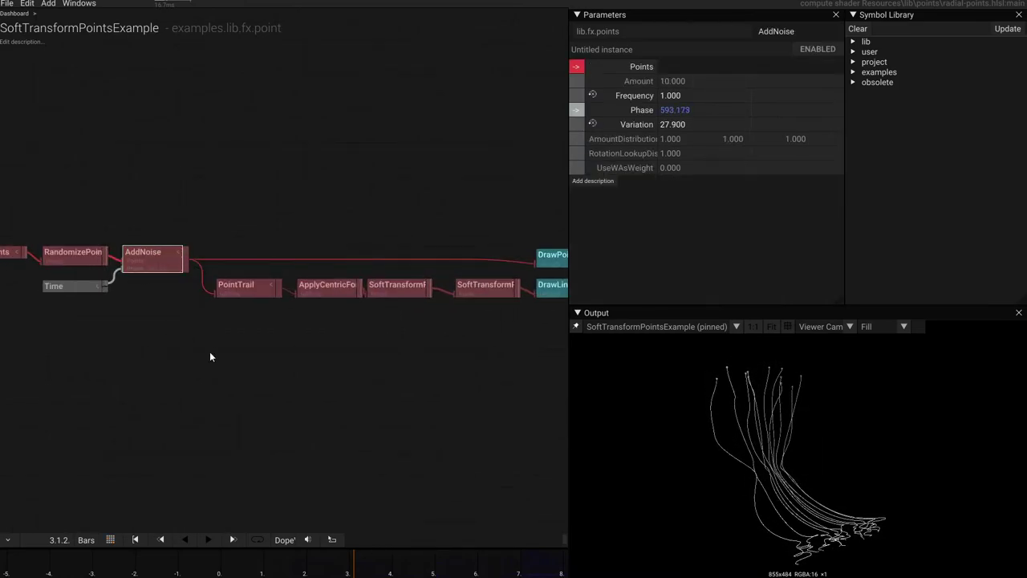
{"action": "left_click", "coordinate": [235, 284]}
{"action": "scroll", "coordinate": [165, 336], "scroll_direction": "down", "scroll_amount": 3}
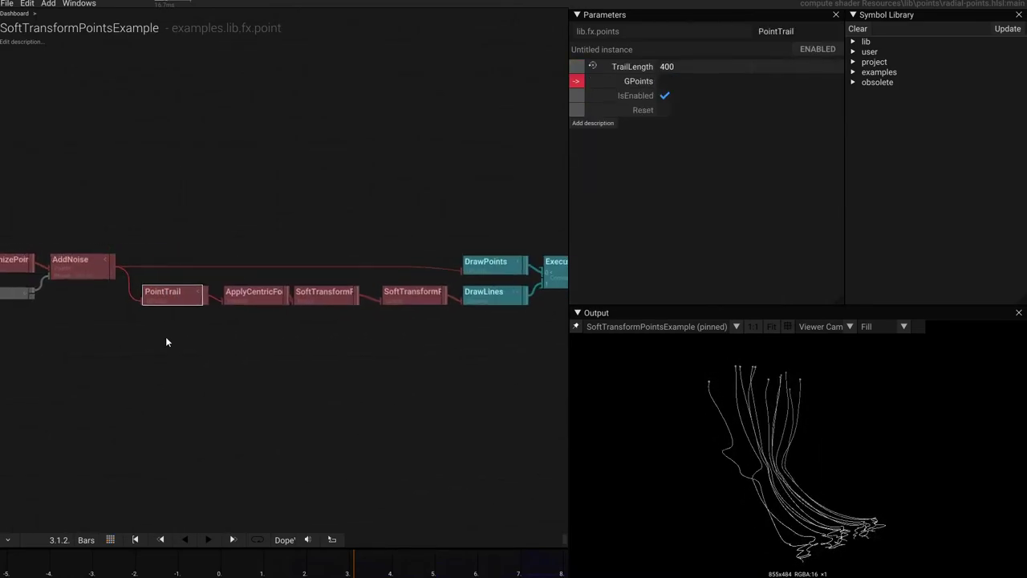
{"action": "left_click", "coordinate": [231, 301]}
{"action": "scroll", "coordinate": [233, 335], "scroll_direction": "up", "scroll_amount": 2}
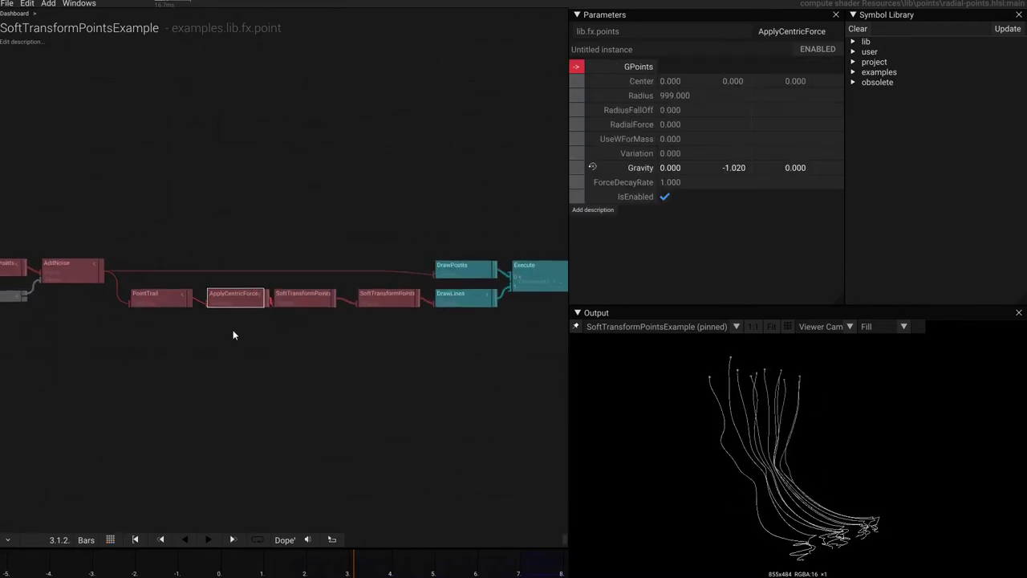
{"action": "left_click", "coordinate": [160, 303]}
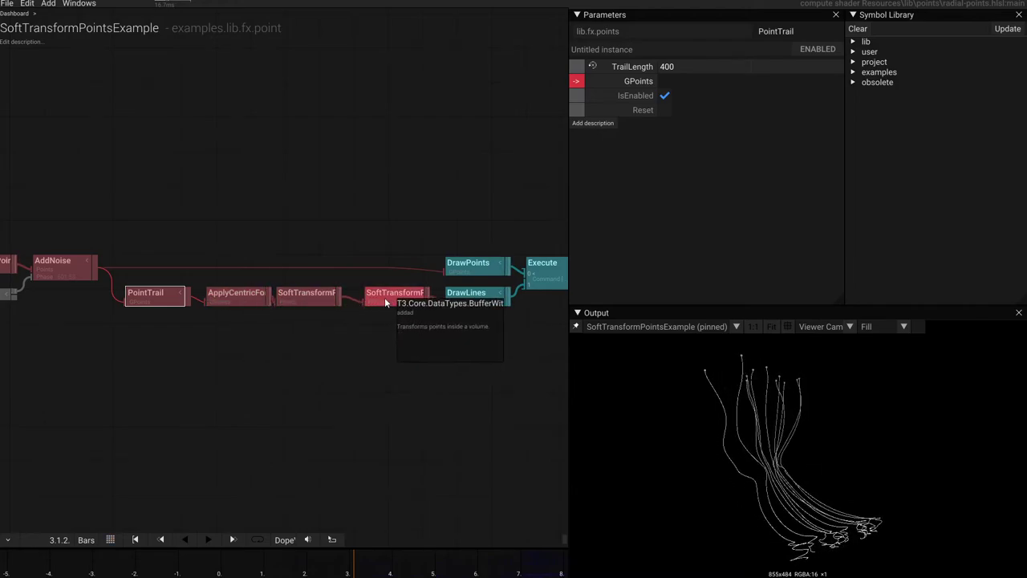
{"action": "scroll", "coordinate": [406, 306], "scroll_direction": "up", "scroll_amount": 3}
{"action": "scroll", "coordinate": [406, 304], "scroll_direction": "down", "scroll_amount": 3}
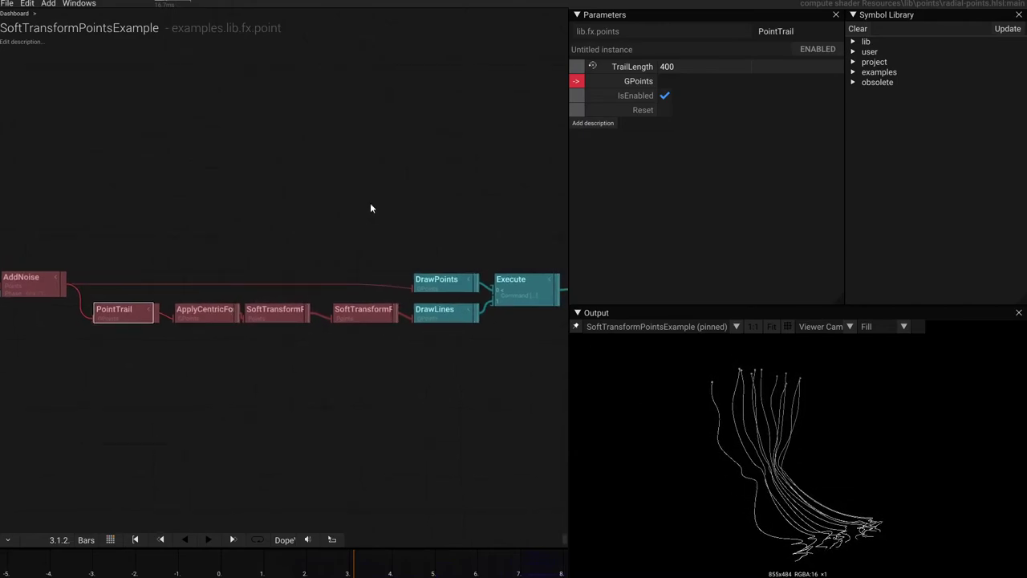
{"action": "scroll", "coordinate": [329, 184], "scroll_direction": "down", "scroll_amount": 1}
{"action": "key", "text": "BackSpace"}
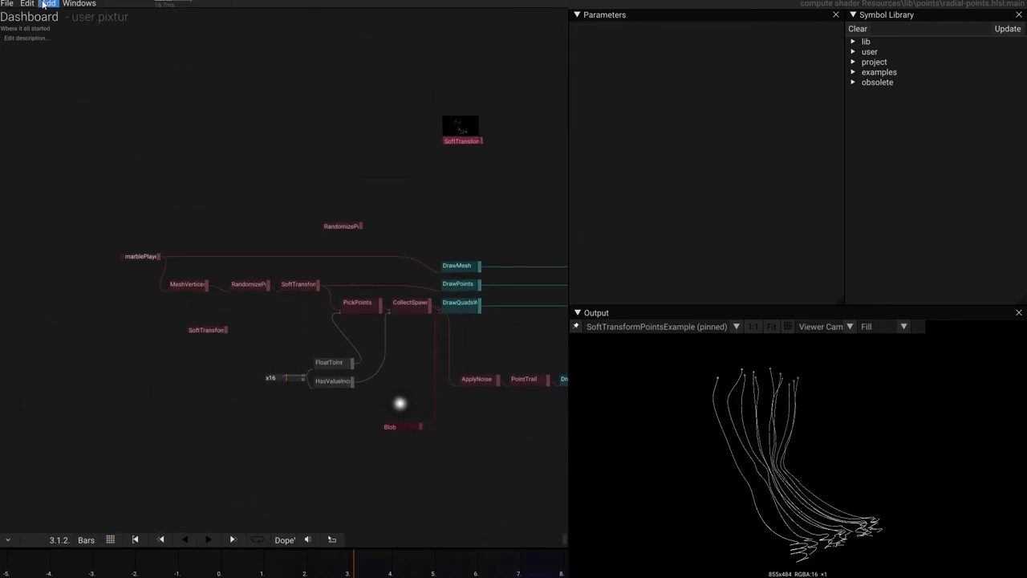
{"action": "left_click", "coordinate": [48, 3]}
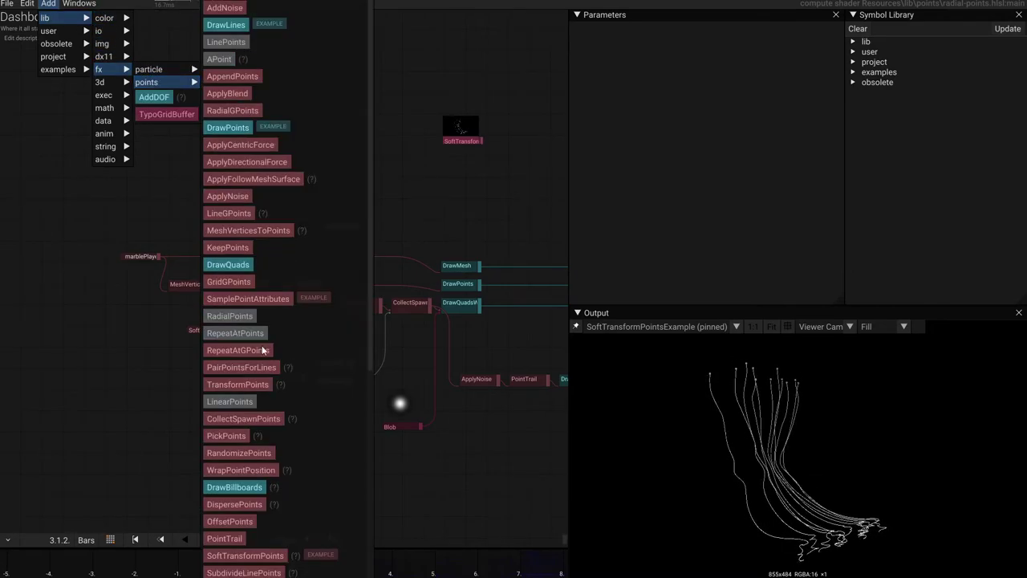
{"action": "scroll", "coordinate": [271, 449], "scroll_direction": "down", "scroll_amount": 5}
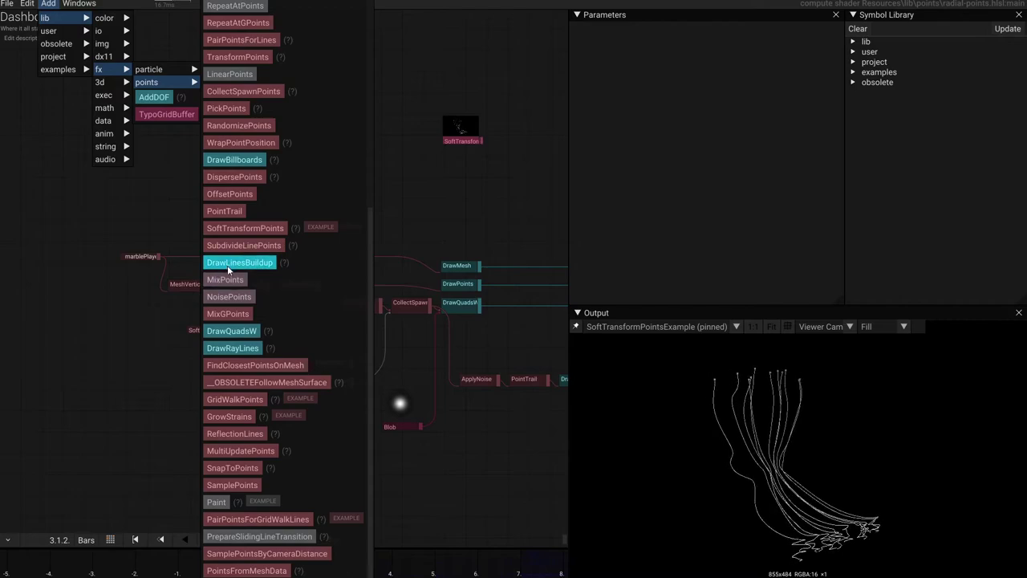
{"action": "mouse_move", "coordinate": [286, 265]}
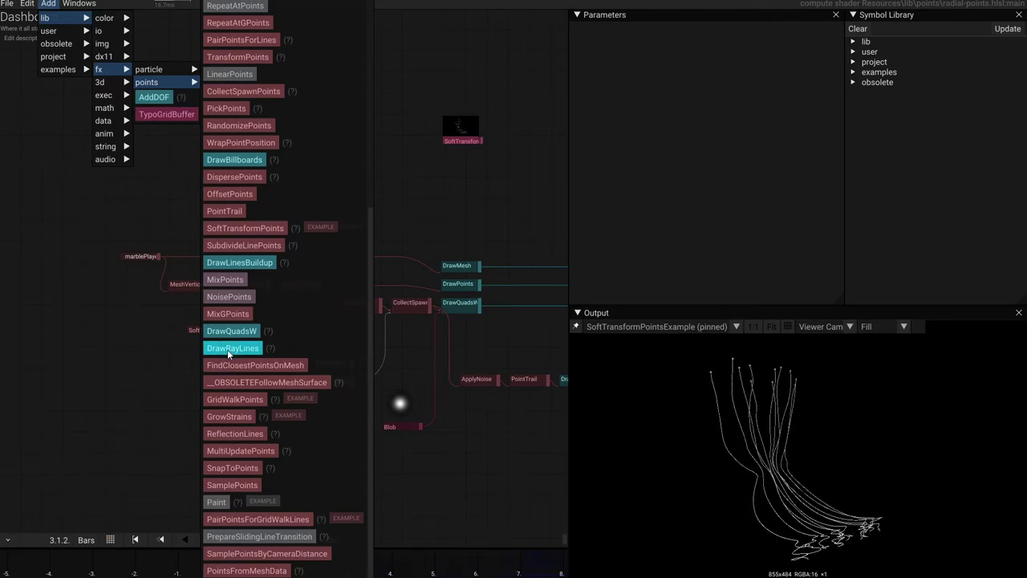
{"action": "left_click", "coordinate": [430, 167]}
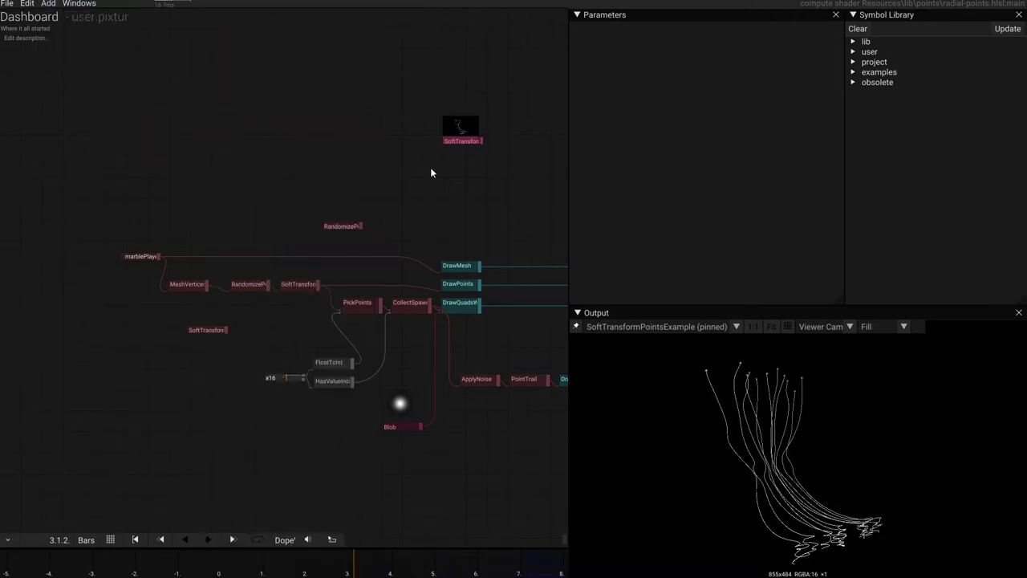
Step: Add a RadialGPoints node in the empty area above the graph and connect a new DrawLines node to its output
{"action": "scroll", "coordinate": [430, 166], "scroll_direction": "down", "scroll_amount": 2}
{"action": "left_click_drag", "start_coordinate": [430, 167], "coordinate": [319, 276]}
{"action": "scroll", "coordinate": [269, 206], "scroll_direction": "up", "scroll_amount": 3}
{"action": "double_click", "coordinate": [234, 209]}
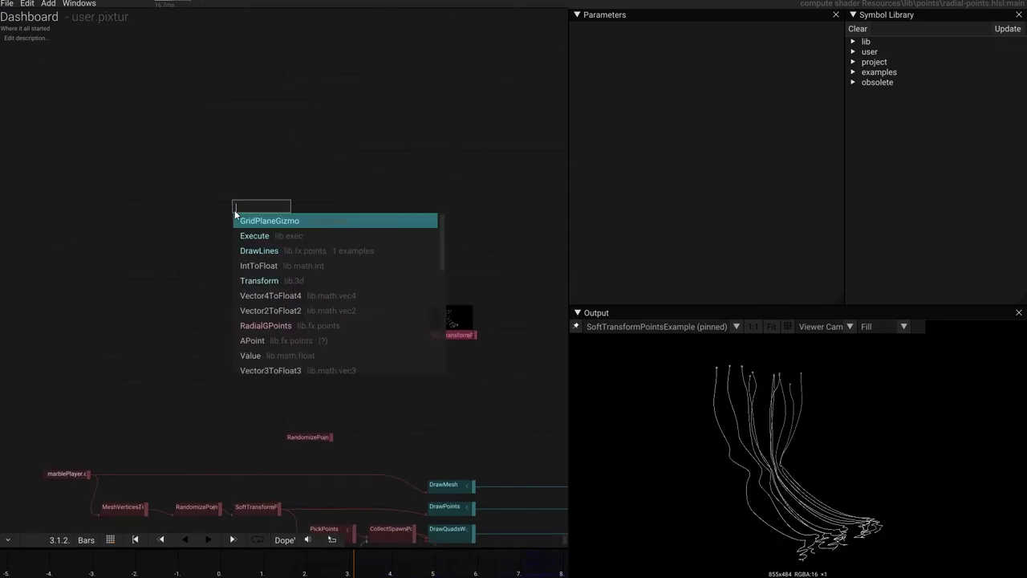
{"action": "type", "text": "gr"}
{"action": "key", "text": "BackSpace"}
{"action": "key", "text": "BackSpace"}
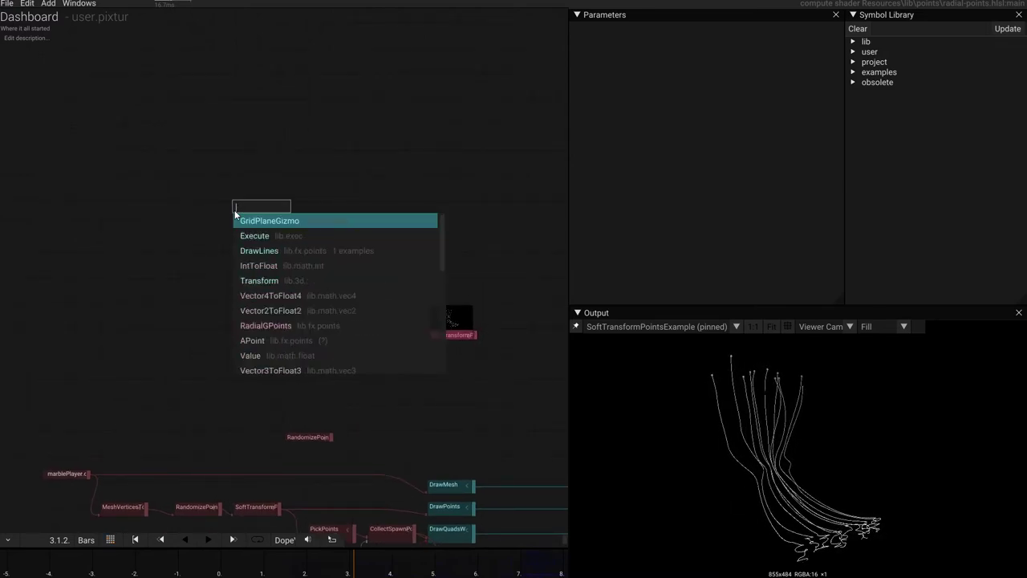
{"action": "type", "text": "rad"}
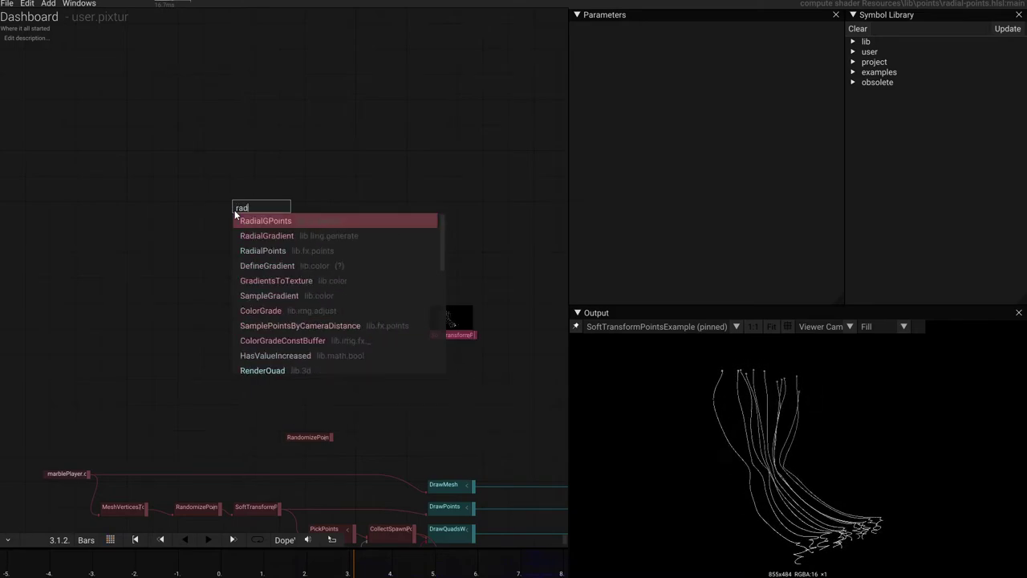
{"action": "key", "text": "Return"}
{"action": "key", "text": "Tab"}
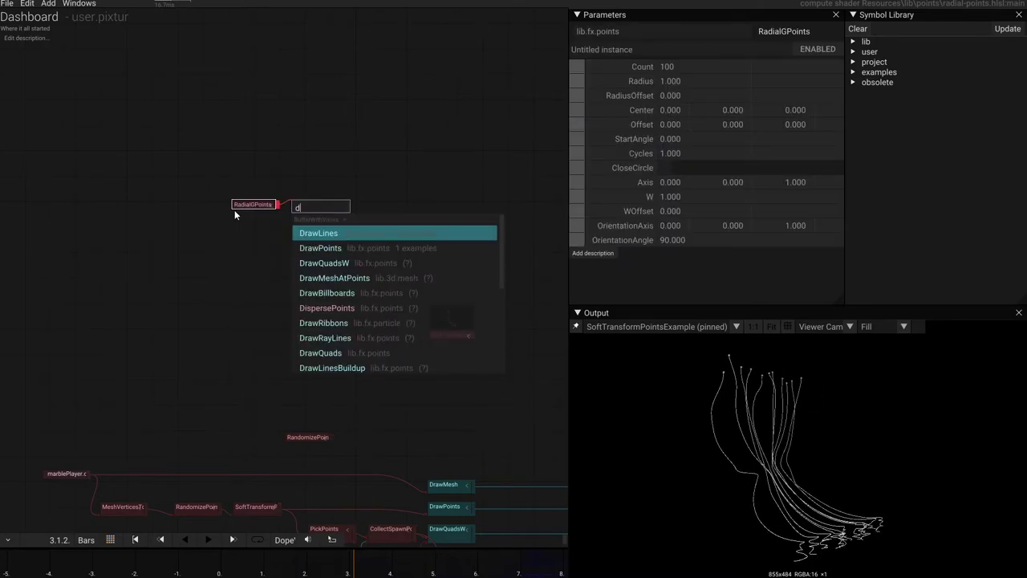
{"action": "key", "text": "Return"}
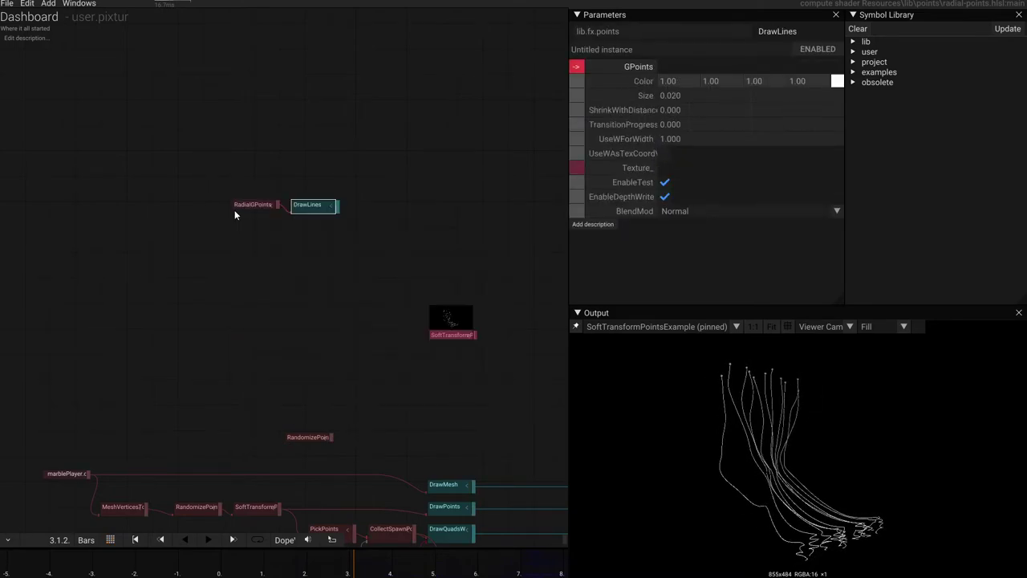
Step: Release the pinned example from the output view, show DrawLines there with the grid visible, and pin it
{"action": "left_click", "coordinate": [576, 326]}
{"action": "left_click", "coordinate": [787, 326]}
{"action": "left_click_drag", "start_coordinate": [735, 348], "coordinate": [795, 353]}
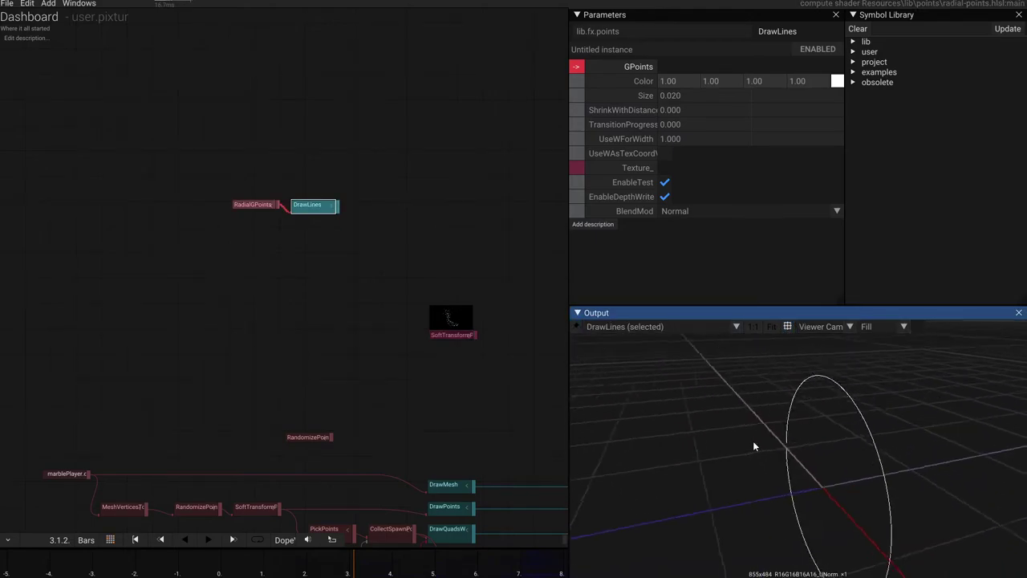
{"action": "scroll", "coordinate": [388, 203], "scroll_direction": "up", "scroll_amount": 3}
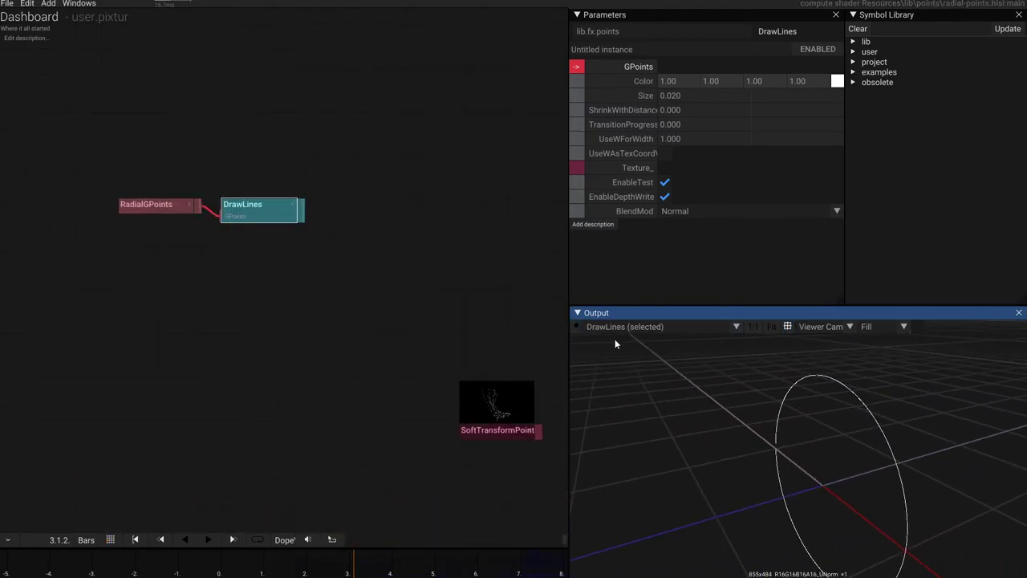
Step: Set the Count of RadialGPoints to 6 and enable CloseCircle to form a closed diamond outline
{"action": "left_click", "coordinate": [133, 212]}
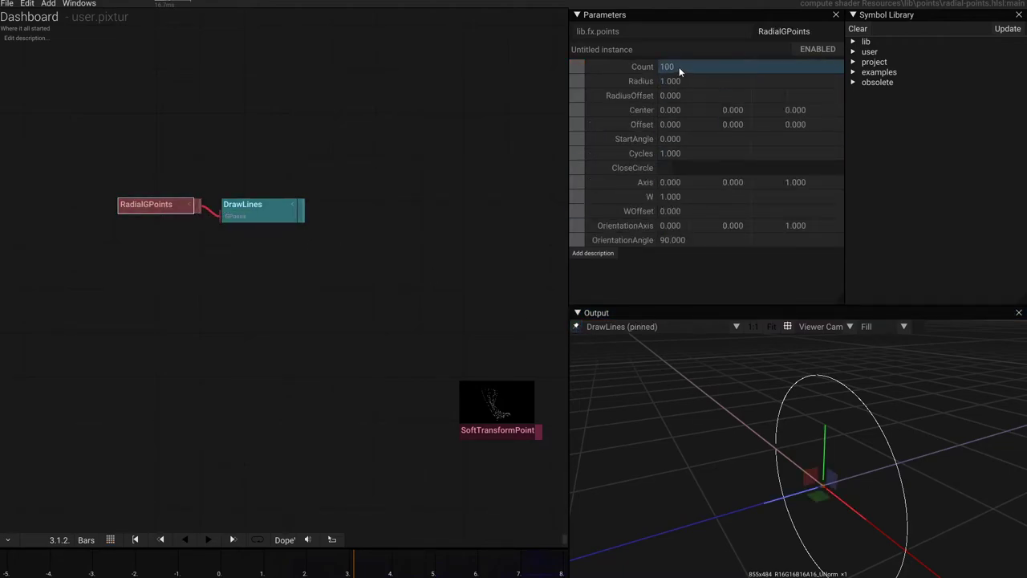
{"action": "left_click_drag", "start_coordinate": [678, 71], "coordinate": [750, 98]}
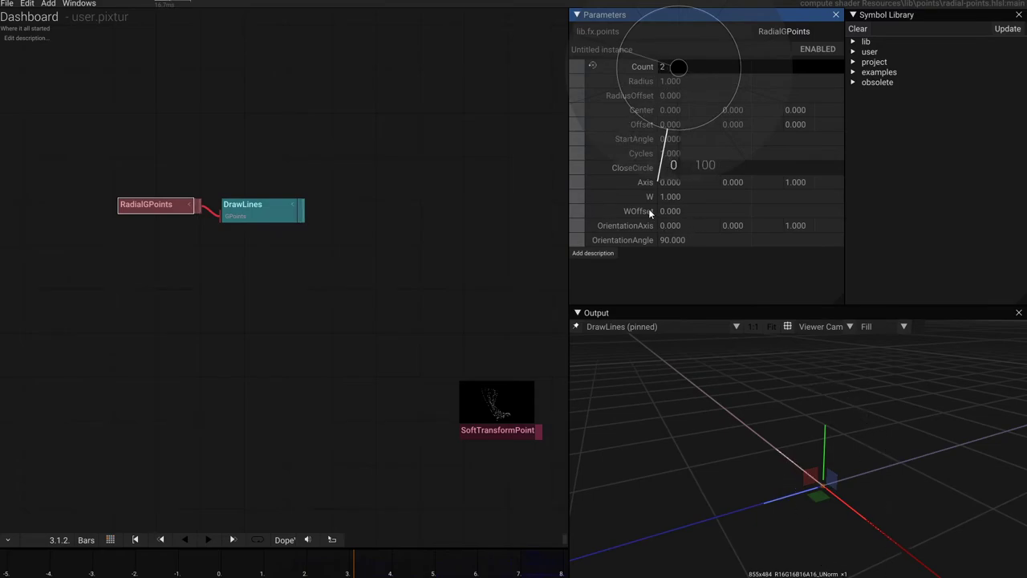
{"action": "left_click_drag", "start_coordinate": [629, 182], "coordinate": [629, 182]}
{"action": "left_click", "coordinate": [665, 167]}
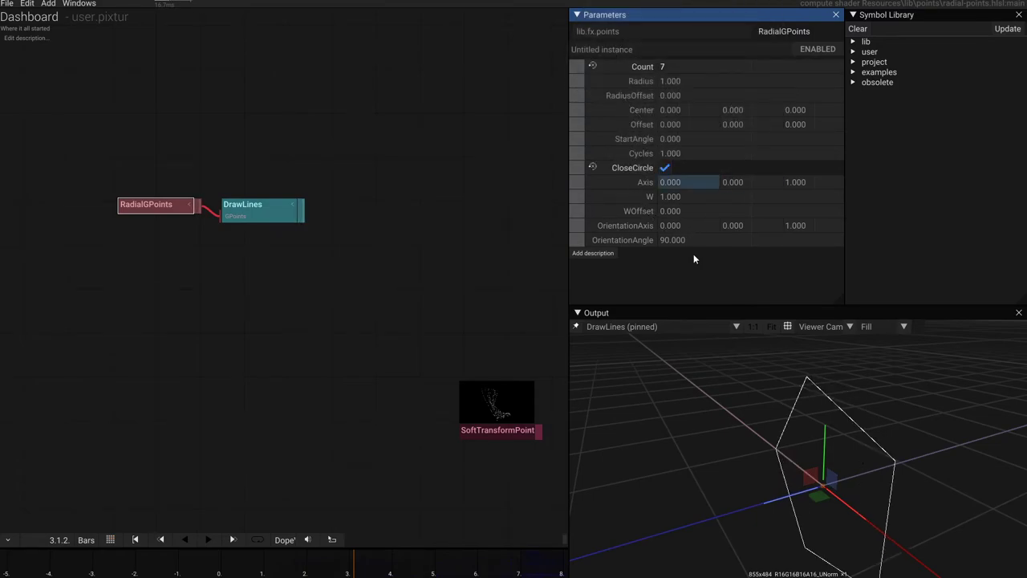
{"action": "left_click_drag", "start_coordinate": [683, 69], "coordinate": [674, 80]}
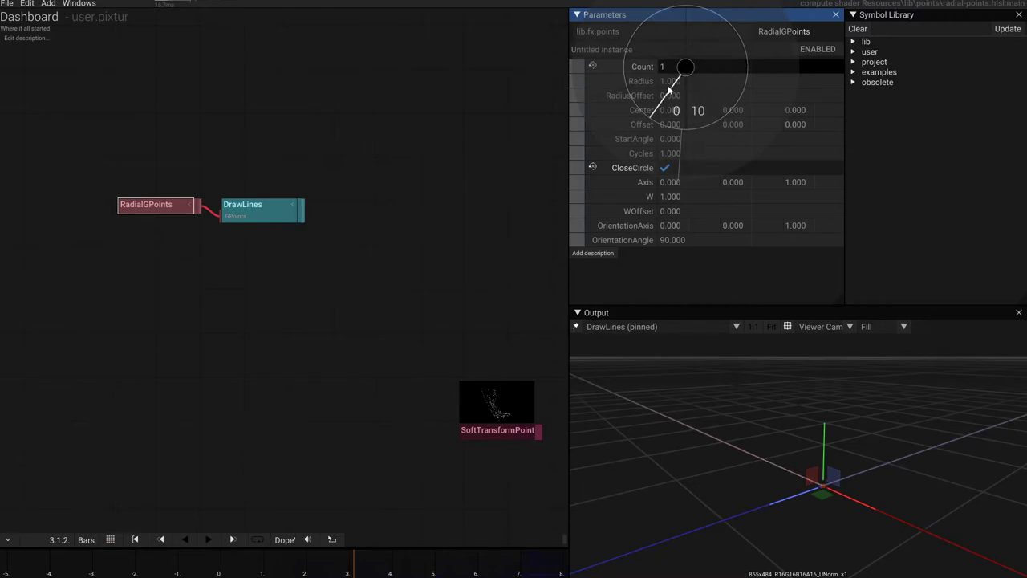
{"action": "left_click_drag", "start_coordinate": [700, 57], "coordinate": [703, 57]}
{"action": "left_click_drag", "start_coordinate": [776, 487], "coordinate": [769, 361]}
{"action": "scroll", "coordinate": [842, 479], "scroll_direction": "up", "scroll_amount": 3}
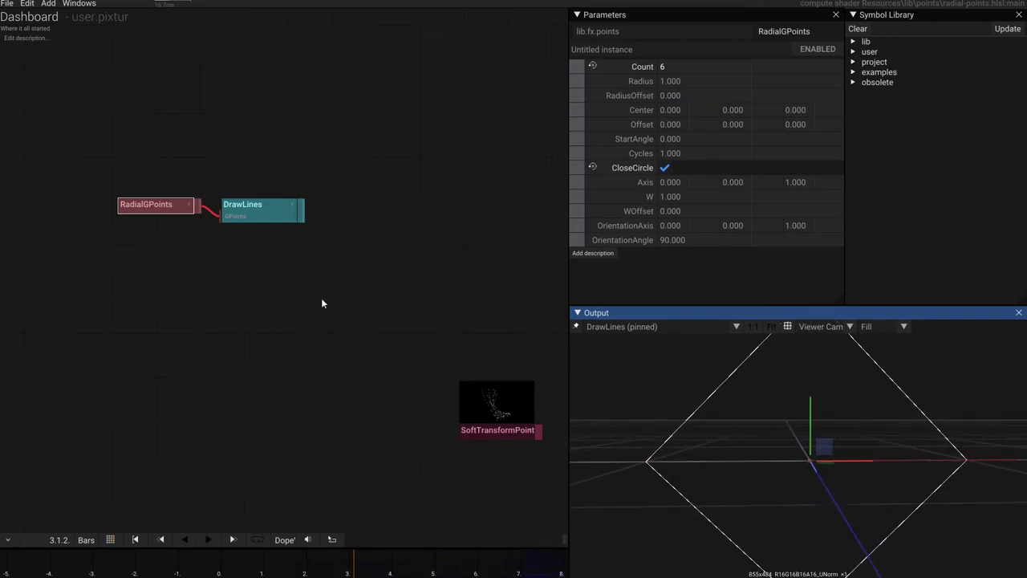
Step: Set the Size of DrawLines to 0.541 and inspect the corners of the thickened outline from several angles
{"action": "left_click", "coordinate": [269, 214]}
{"action": "left_click_drag", "start_coordinate": [678, 95], "coordinate": [661, 95]}
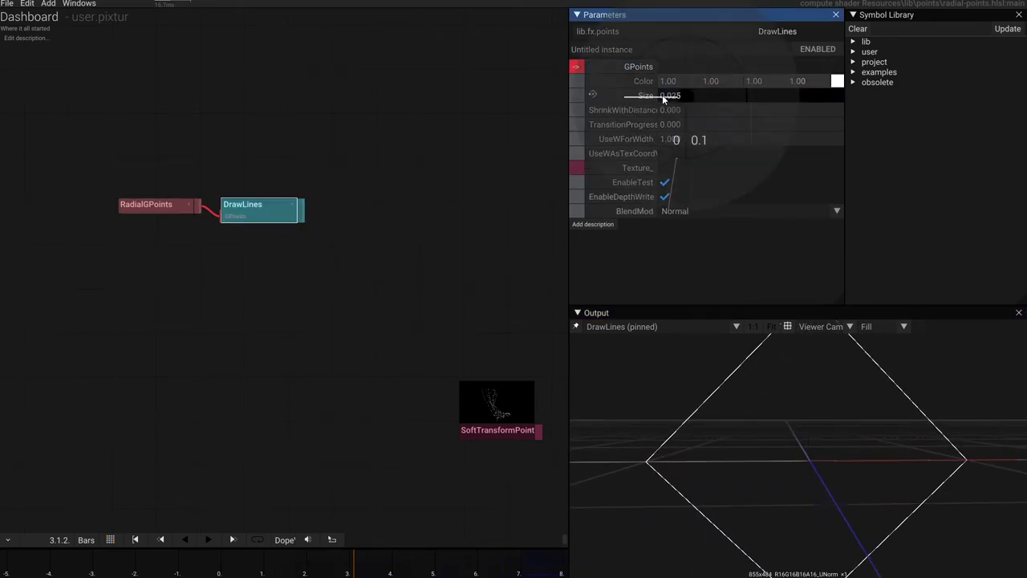
{"action": "left_click_drag", "start_coordinate": [740, 114], "coordinate": [686, 138]}
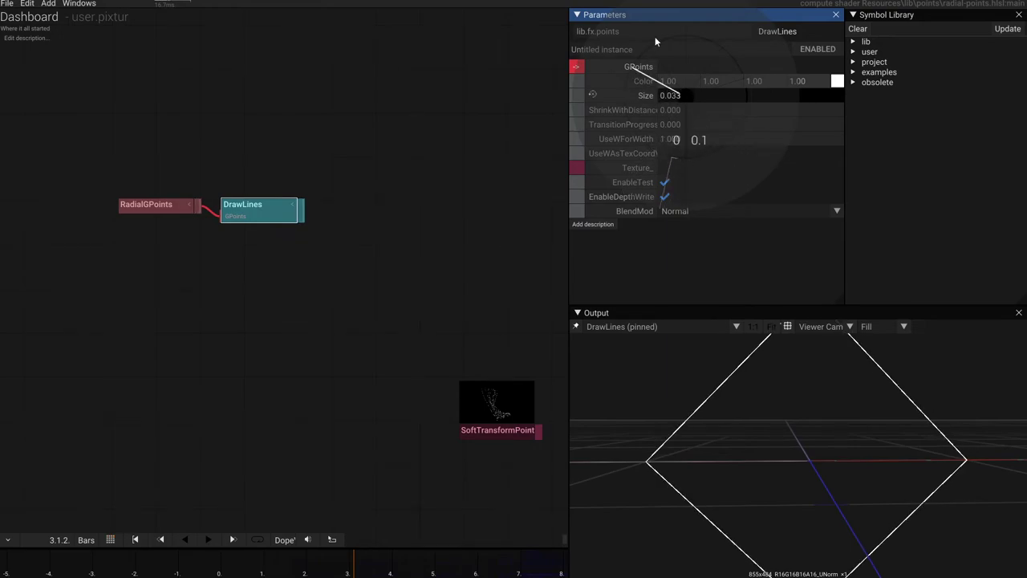
{"action": "left_click_drag", "start_coordinate": [655, 37], "coordinate": [730, 36]}
{"action": "left_click_drag", "start_coordinate": [950, 489], "coordinate": [833, 474]}
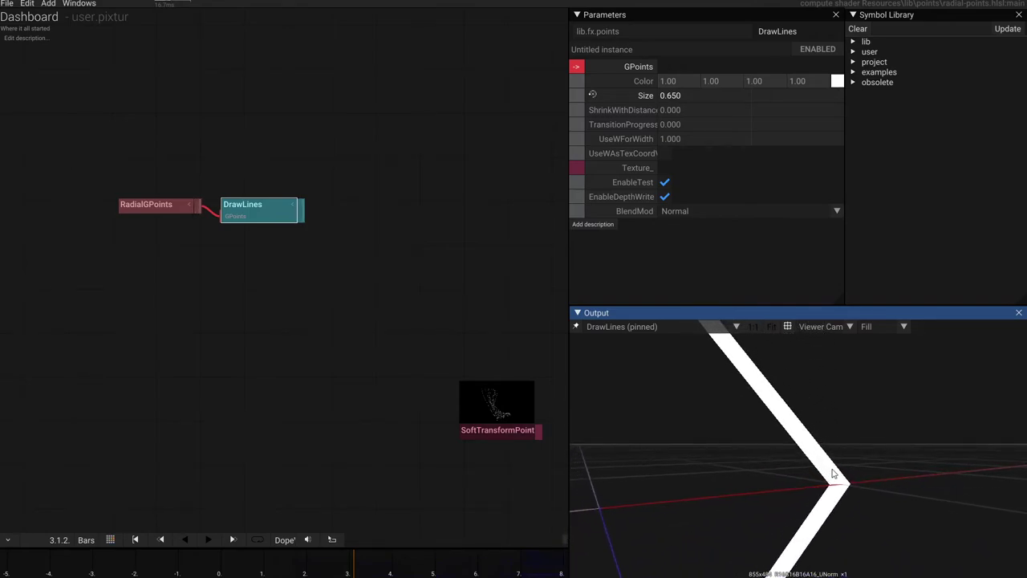
{"action": "left_click_drag", "start_coordinate": [719, 442], "coordinate": [781, 479]}
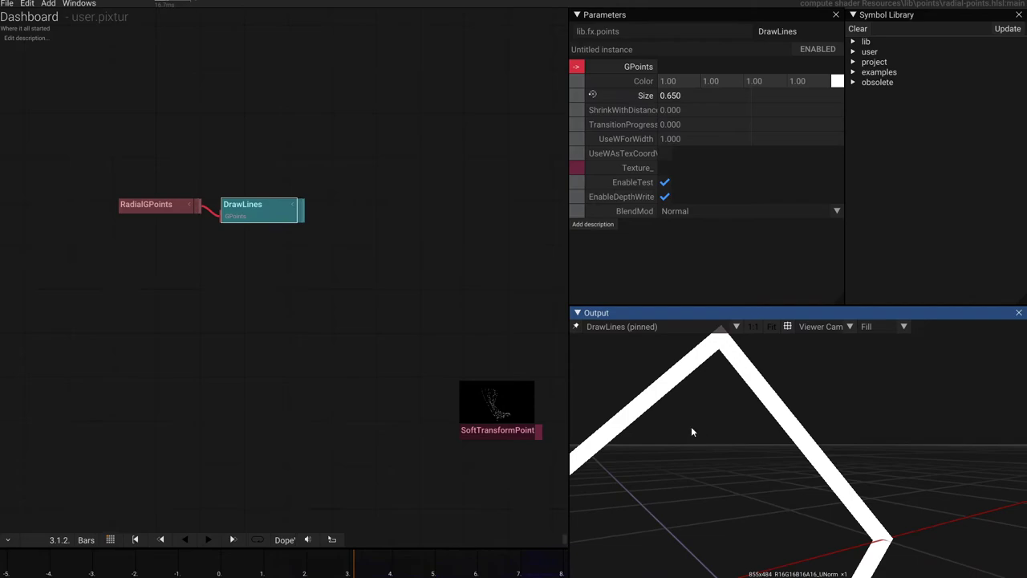
{"action": "left_click_drag", "start_coordinate": [690, 428], "coordinate": [839, 457]}
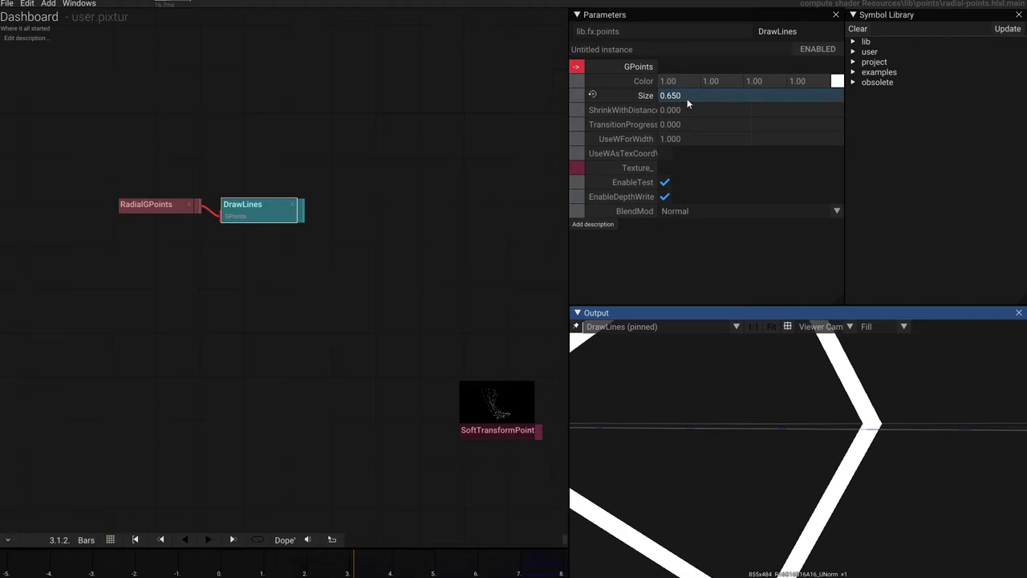
{"action": "mouse_move", "coordinate": [685, 97]}
{"action": "left_mouse_down"}
{"action": "mouse_move", "coordinate": [672, 96]}
{"action": "mouse_move", "coordinate": [682, 86]}
{"action": "left_mouse_up"}
{"action": "left_click_drag", "start_coordinate": [770, 473], "coordinate": [790, 465]}
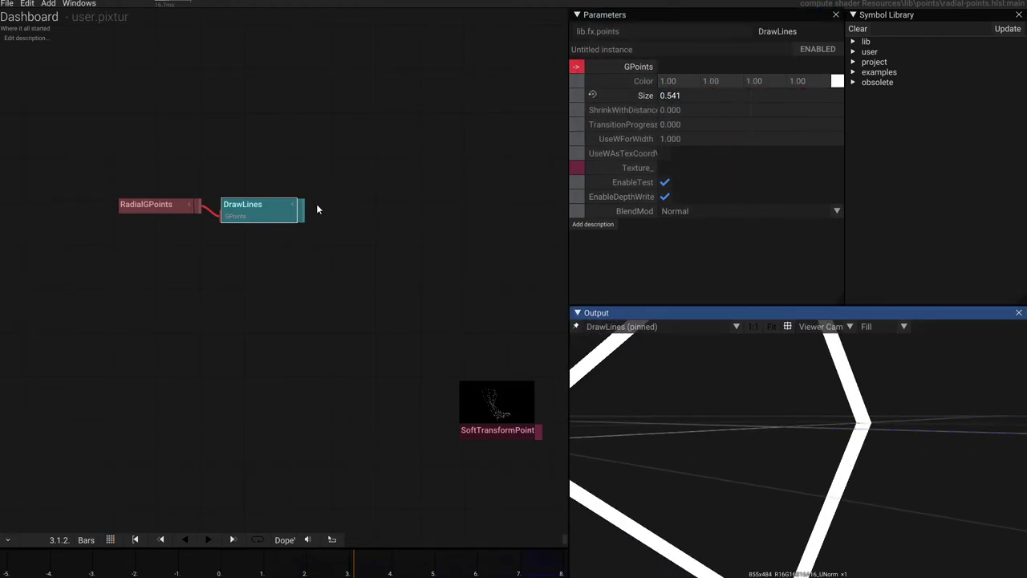
{"action": "left_click", "coordinate": [149, 210]}
{"action": "left_click_drag", "start_coordinate": [820, 422], "coordinate": [828, 424]}
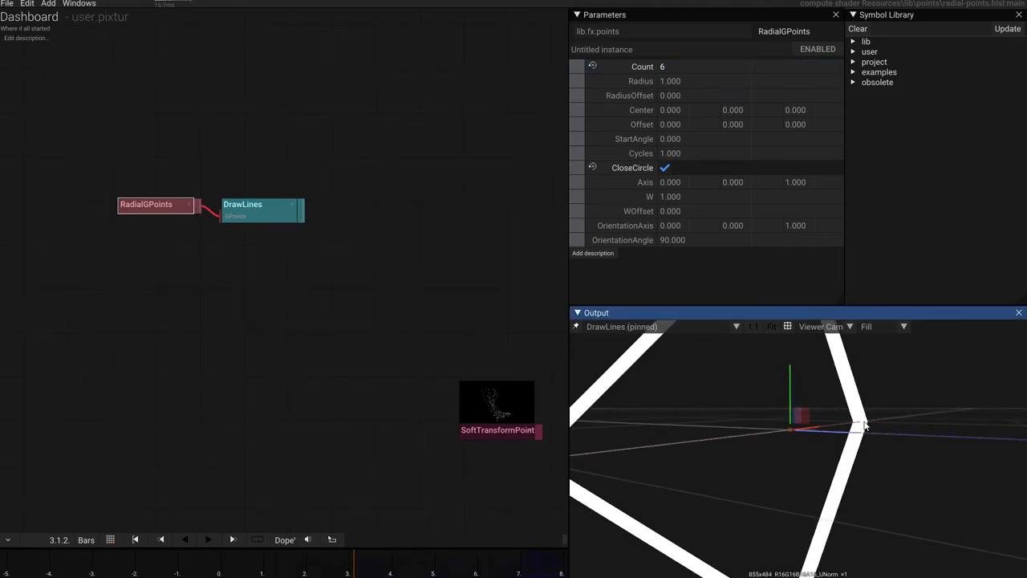
{"action": "left_click_drag", "start_coordinate": [830, 454], "coordinate": [808, 456]}
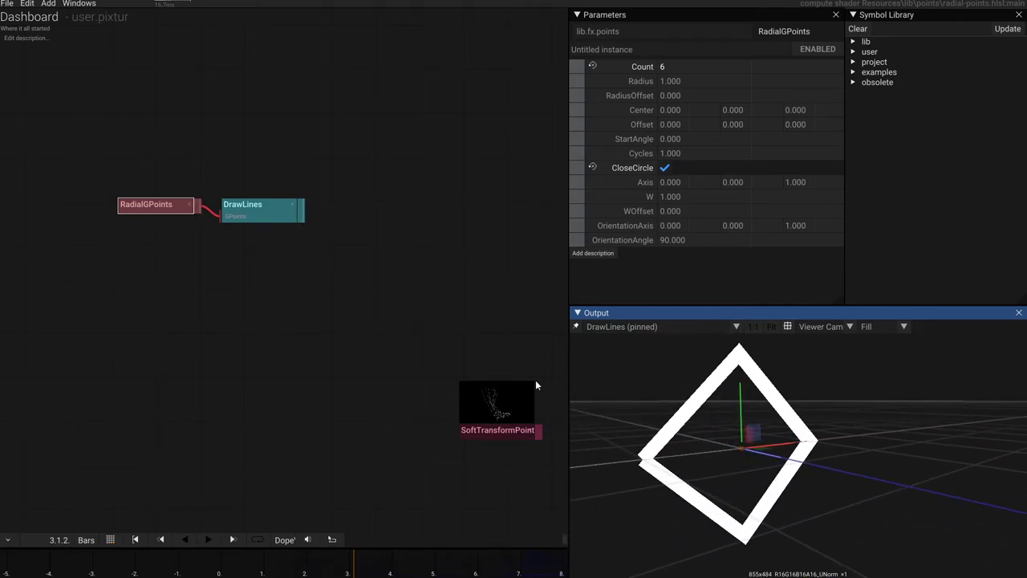
Step: Branch a DrawRayLines node off the RadialGPoints output and place it below DrawLines
{"action": "scroll", "coordinate": [254, 253], "scroll_direction": "up", "scroll_amount": 2}
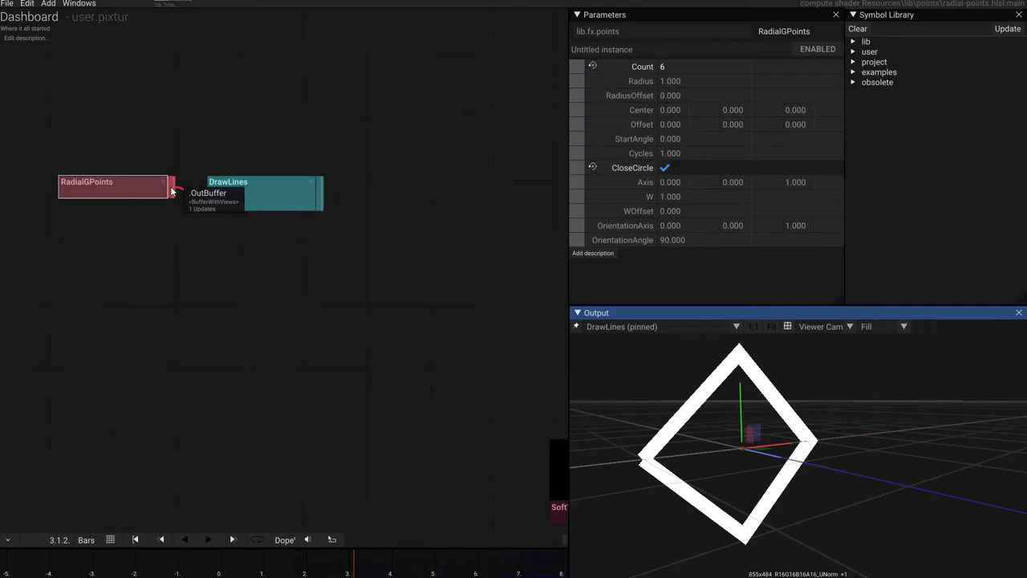
{"action": "left_click_drag", "start_coordinate": [171, 191], "coordinate": [196, 313]}
{"action": "type", "text": "d"}
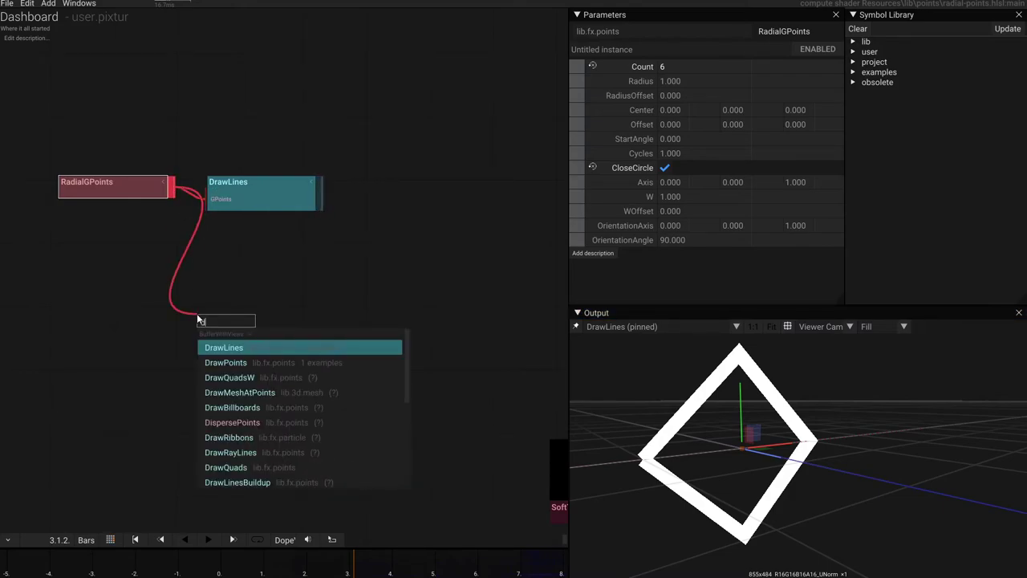
{"action": "key", "text": "Down"}
{"action": "key", "text": "Down"}
{"action": "key", "text": "Down"}
{"action": "key", "text": "Down"}
{"action": "key", "text": "Down"}
{"action": "key", "text": "Down"}
{"action": "key", "text": "Down"}
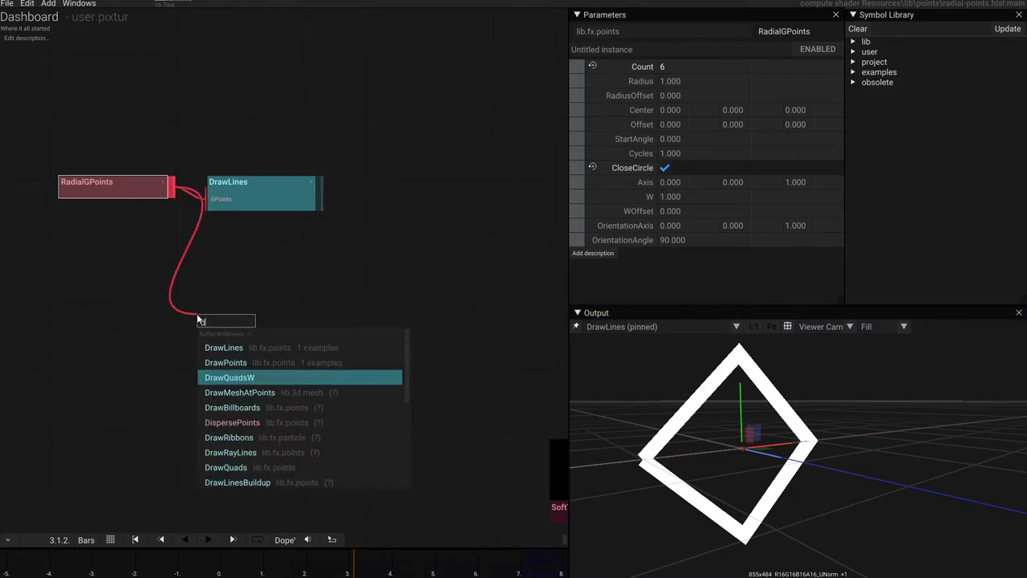
{"action": "key", "text": "Return"}
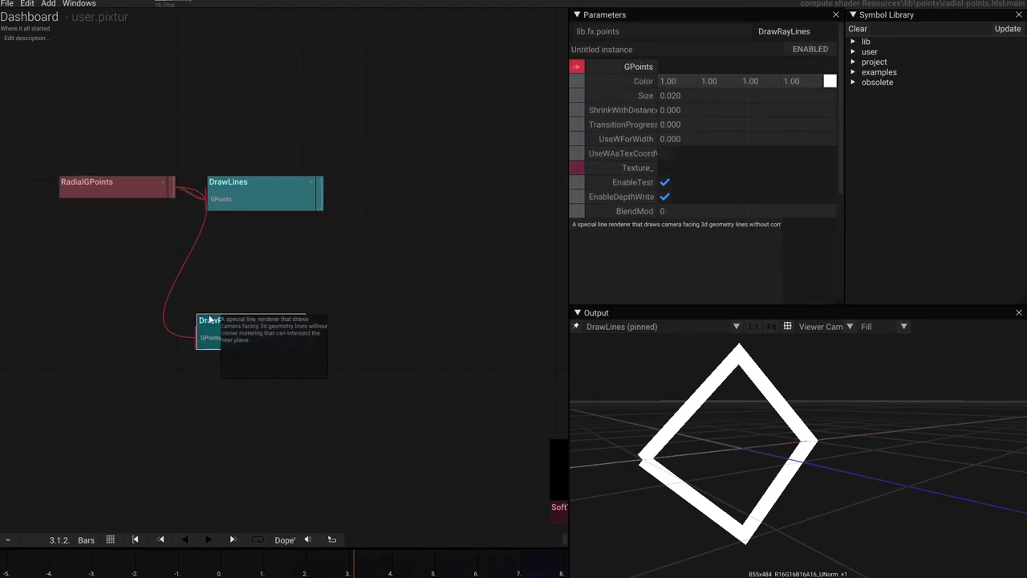
{"action": "left_click_drag", "start_coordinate": [209, 319], "coordinate": [221, 288]}
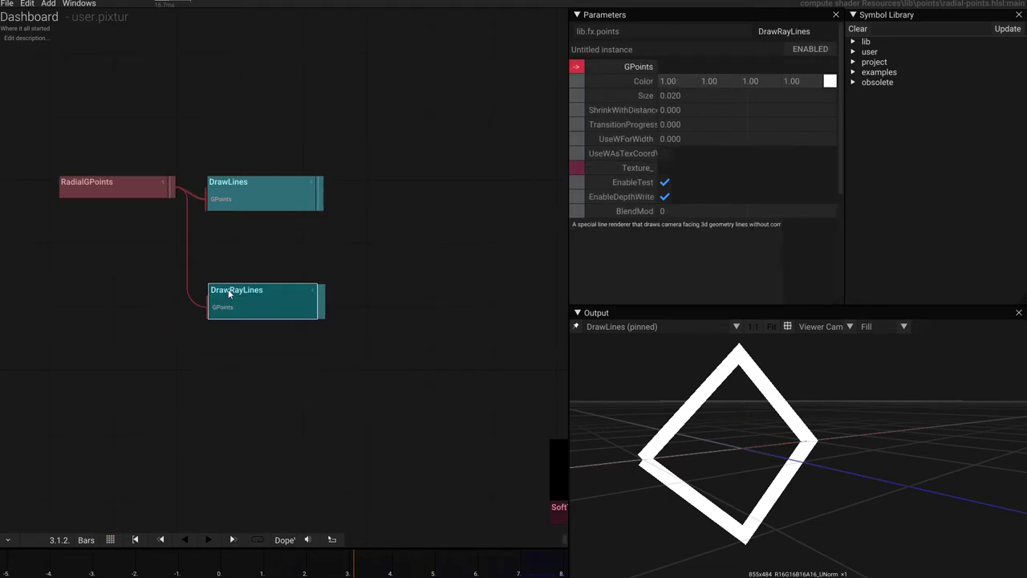
Step: Set the Color of DrawRayLines to dark red, #BC1111FF
{"action": "left_click", "coordinate": [830, 81]}
{"action": "left_click_drag", "start_coordinate": [827, 102], "coordinate": [886, 114]}
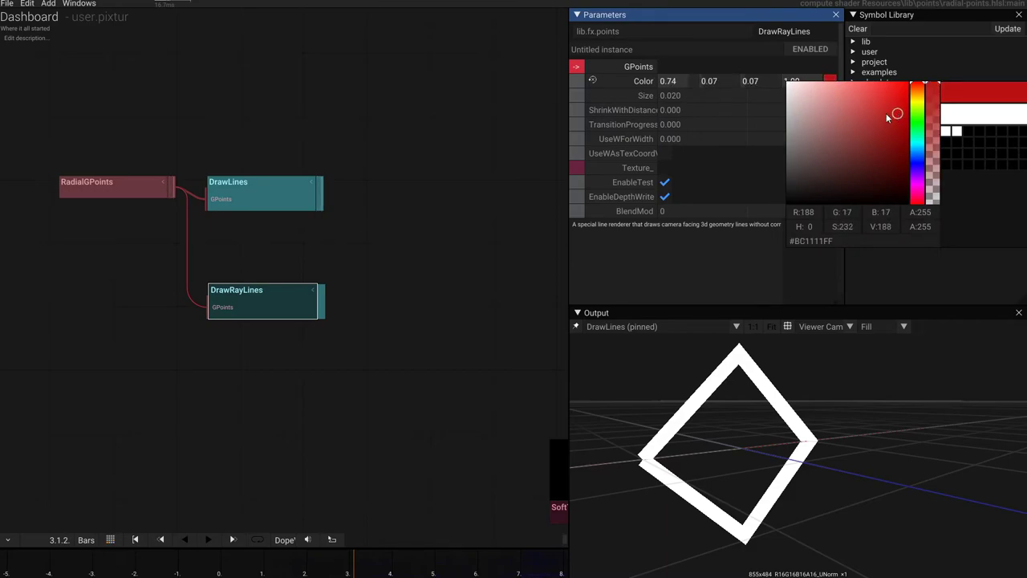
{"action": "left_click", "coordinate": [327, 247]}
Step: Combine DrawLines and DrawRayLines in a new Execute node, show it in the output view and compare both line corners
{"action": "left_click_drag", "start_coordinate": [321, 204], "coordinate": [399, 201]}
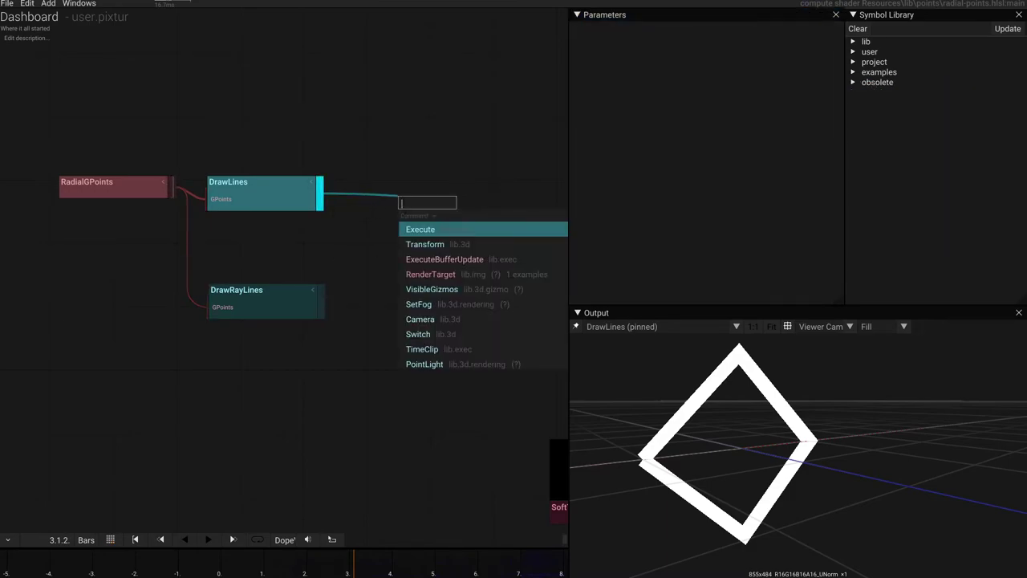
{"action": "key", "text": "Return"}
{"action": "left_click_drag", "start_coordinate": [431, 245], "coordinate": [425, 234]}
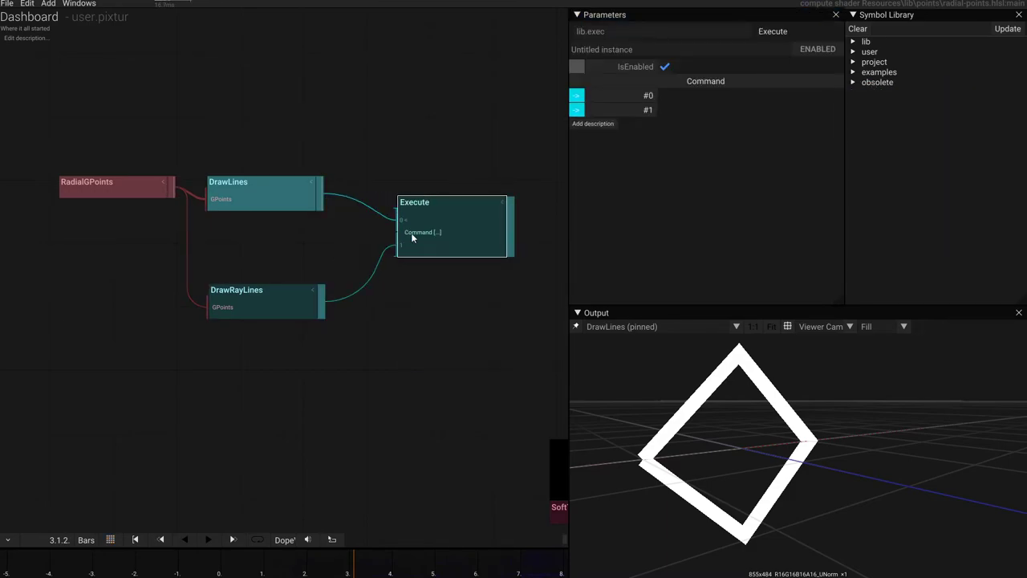
{"action": "left_click", "coordinate": [576, 326]}
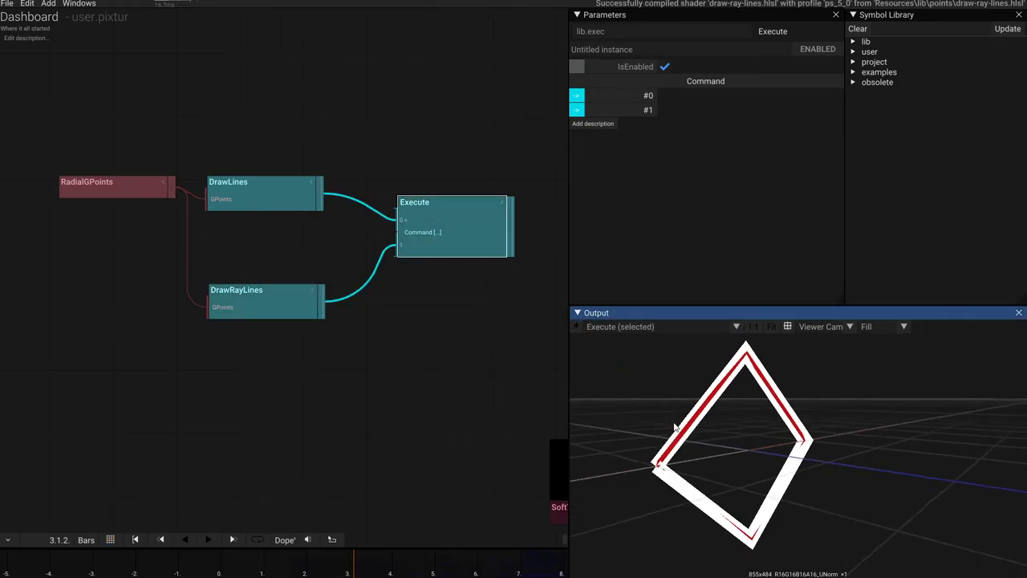
{"action": "mouse_move", "coordinate": [705, 423]}
{"action": "left_mouse_down"}
{"action": "mouse_move", "coordinate": [732, 420]}
{"action": "mouse_move", "coordinate": [734, 477]}
{"action": "mouse_move", "coordinate": [787, 485]}
{"action": "mouse_move", "coordinate": [713, 465]}
{"action": "mouse_move", "coordinate": [848, 485]}
{"action": "mouse_move", "coordinate": [615, 488]}
{"action": "mouse_move", "coordinate": [866, 512]}
{"action": "mouse_move", "coordinate": [832, 497]}
{"action": "mouse_move", "coordinate": [871, 495]}
{"action": "mouse_move", "coordinate": [880, 481]}
{"action": "mouse_move", "coordinate": [763, 478]}
{"action": "mouse_move", "coordinate": [837, 482]}
{"action": "mouse_move", "coordinate": [823, 507]}
{"action": "mouse_move", "coordinate": [836, 486]}
{"action": "mouse_move", "coordinate": [826, 489]}
{"action": "left_mouse_up"}
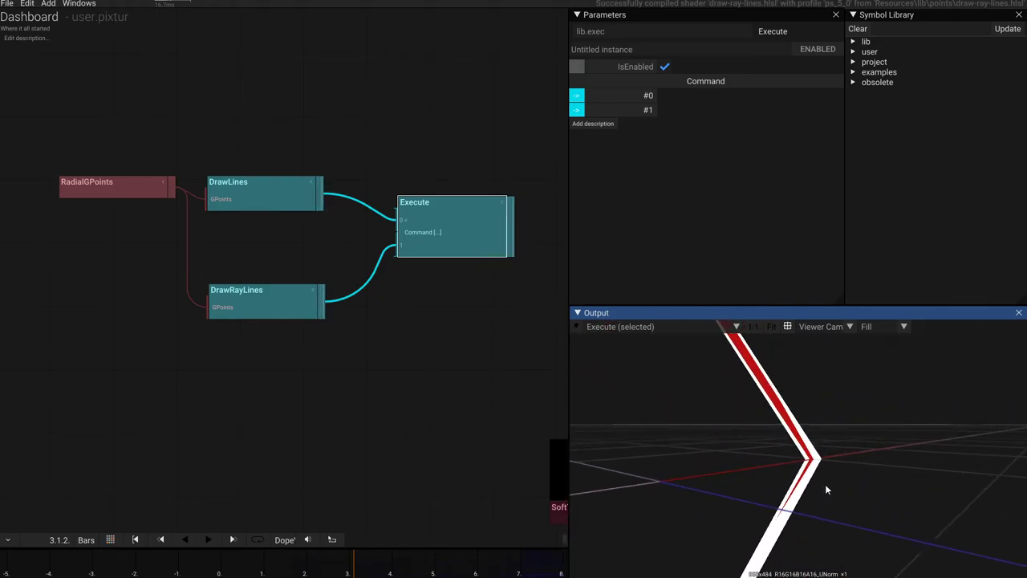
{"action": "left_click_drag", "start_coordinate": [801, 446], "coordinate": [730, 433]}
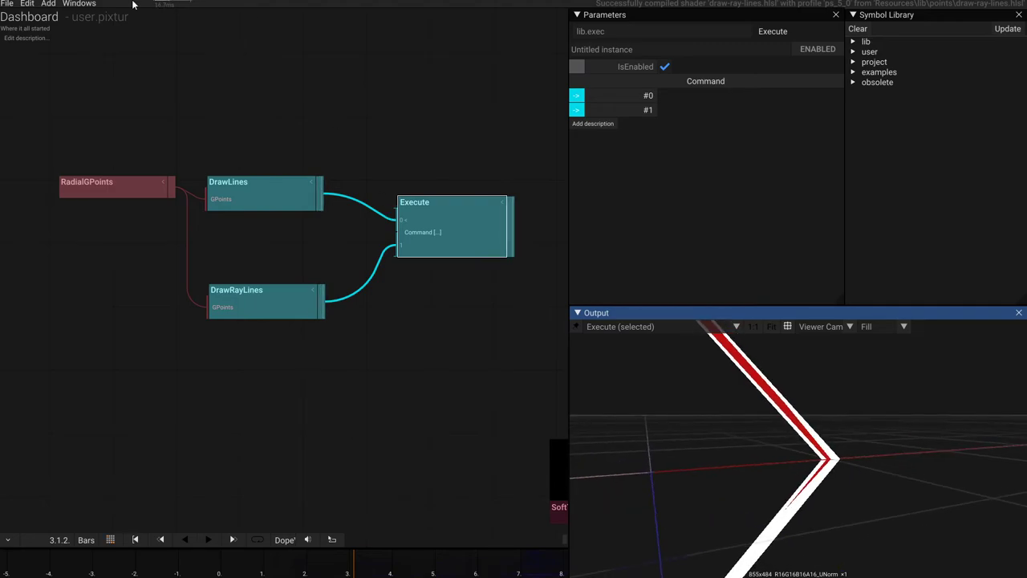
Step: Add the example operator for GrowStrains from the fx points library below Execute and show it in the output view
{"action": "left_click", "coordinate": [50, 4]}
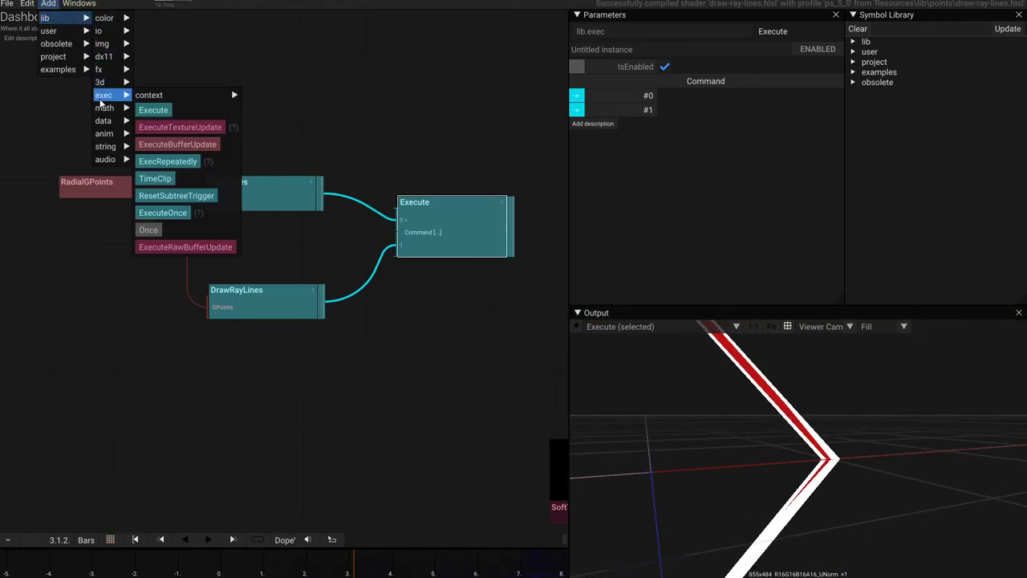
{"action": "mouse_move", "coordinate": [127, 73]}
{"action": "mouse_move", "coordinate": [157, 82]}
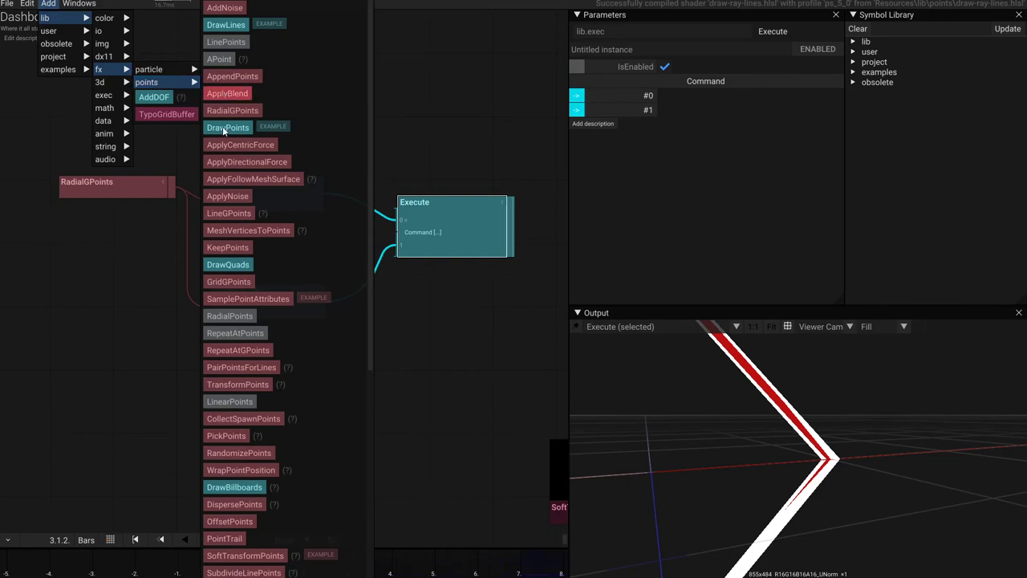
{"action": "scroll", "coordinate": [243, 409], "scroll_direction": "down", "scroll_amount": 3}
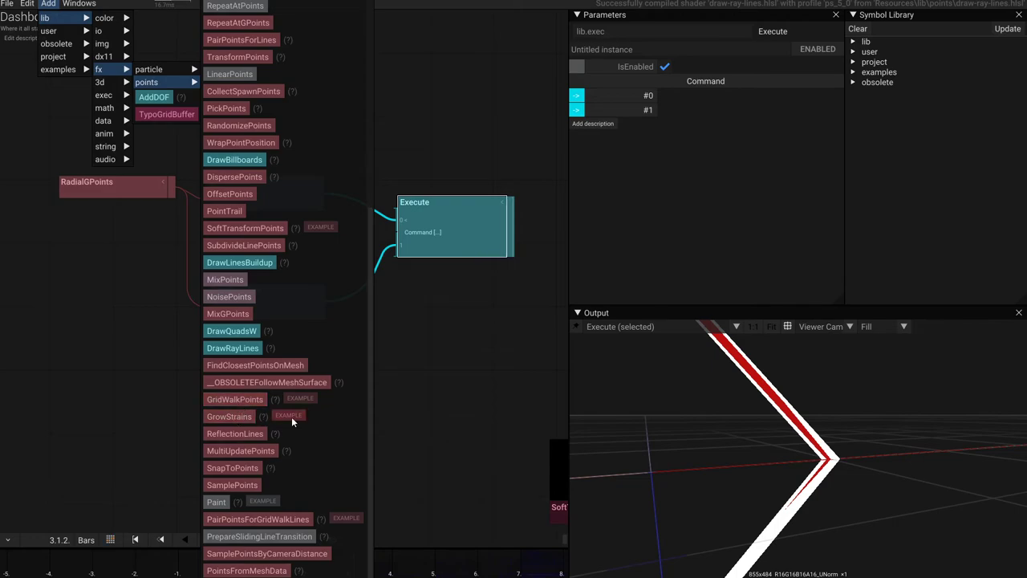
{"action": "left_click_drag", "start_coordinate": [292, 422], "coordinate": [437, 351]}
{"action": "left_click", "coordinate": [454, 359]}
{"action": "left_click", "coordinate": [473, 312]}
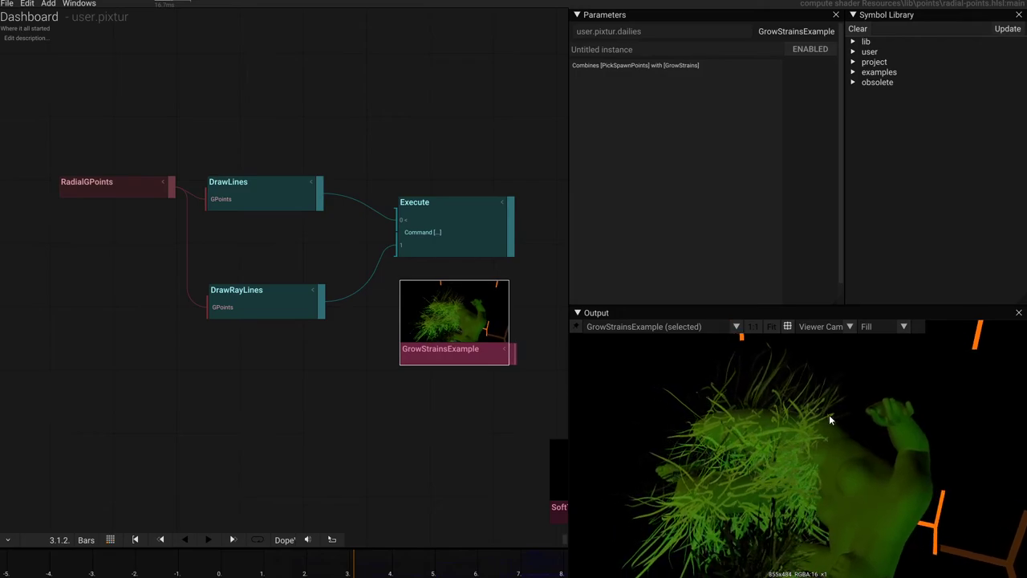
Step: Open the GrowStrainsExample graph and delete the separate lower node chain, the loose Camera and the unconnected slider value
{"action": "double_click", "coordinate": [470, 357]}
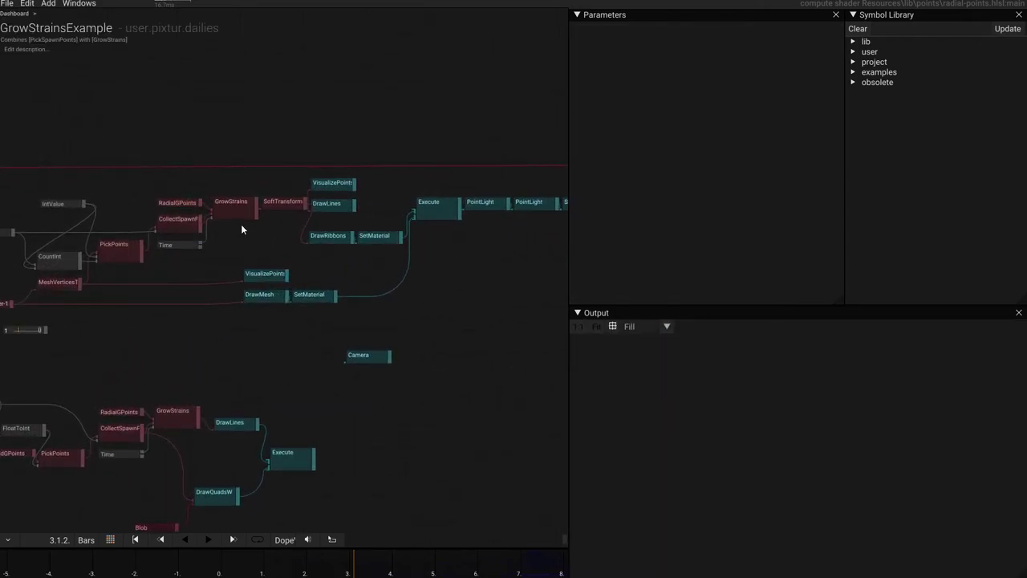
{"action": "left_click_drag", "start_coordinate": [390, 117], "coordinate": [256, 137]}
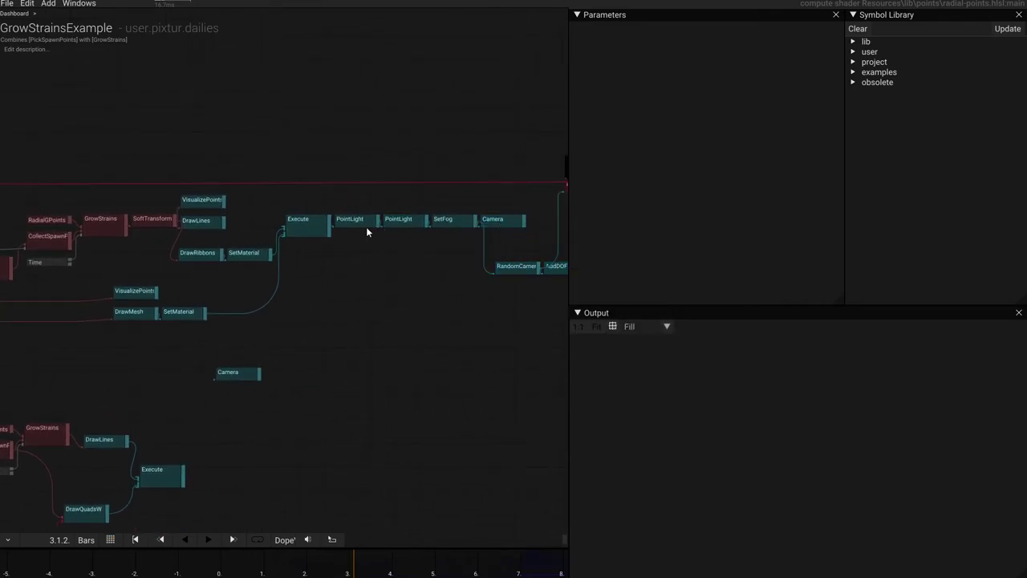
{"action": "left_click_drag", "start_coordinate": [195, 286], "coordinate": [510, 298]}
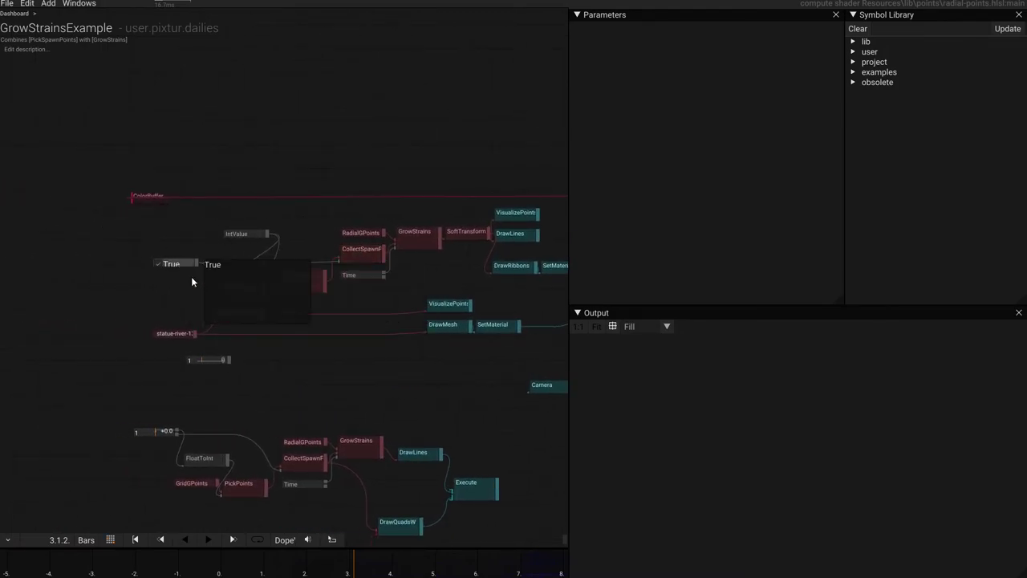
{"action": "left_click_drag", "start_coordinate": [407, 375], "coordinate": [296, 380]}
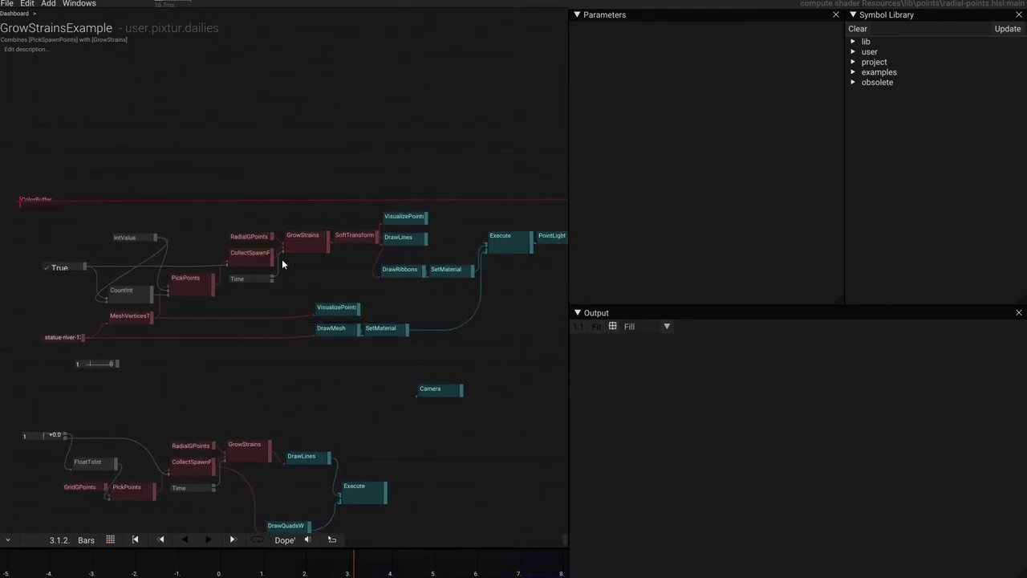
{"action": "scroll", "coordinate": [289, 304], "scroll_direction": "down", "scroll_amount": 3}
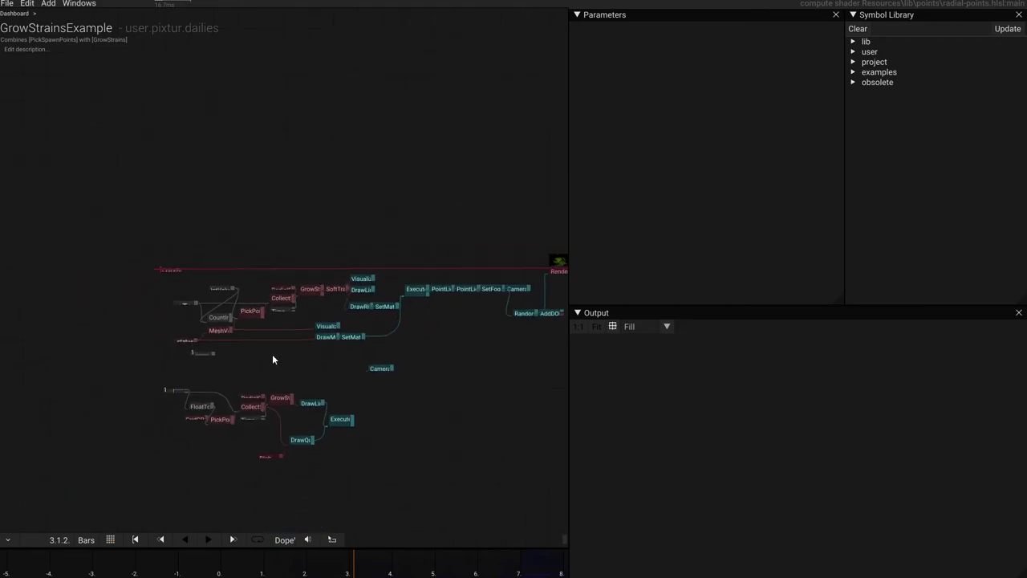
{"action": "scroll", "coordinate": [271, 354], "scroll_direction": "up", "scroll_amount": 3}
{"action": "left_click_drag", "start_coordinate": [90, 358], "coordinate": [494, 475]}
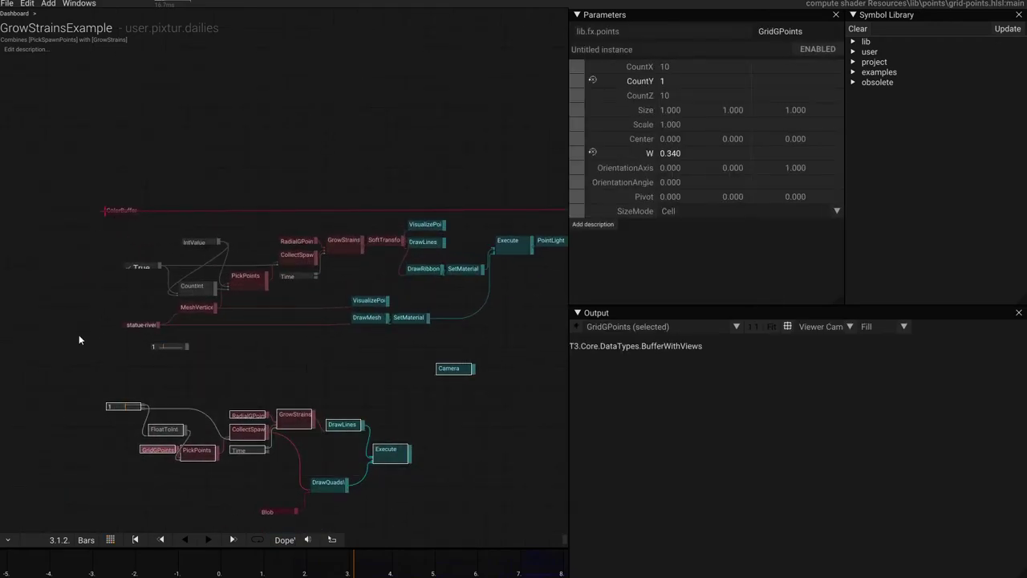
{"action": "left_click_drag", "start_coordinate": [78, 339], "coordinate": [539, 531]}
{"action": "key", "text": "Delete"}
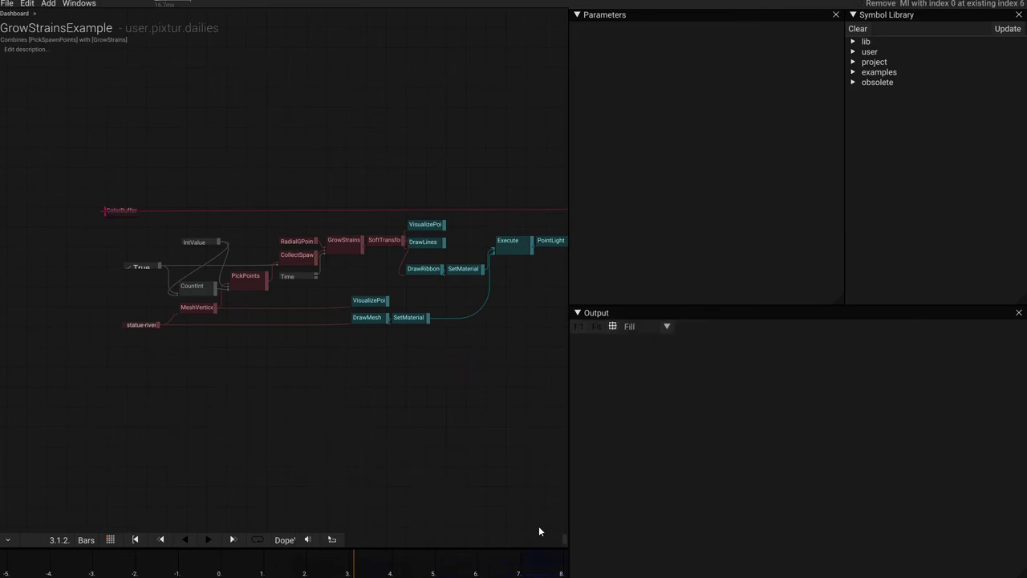
{"action": "key", "text": "ctrl+z"}
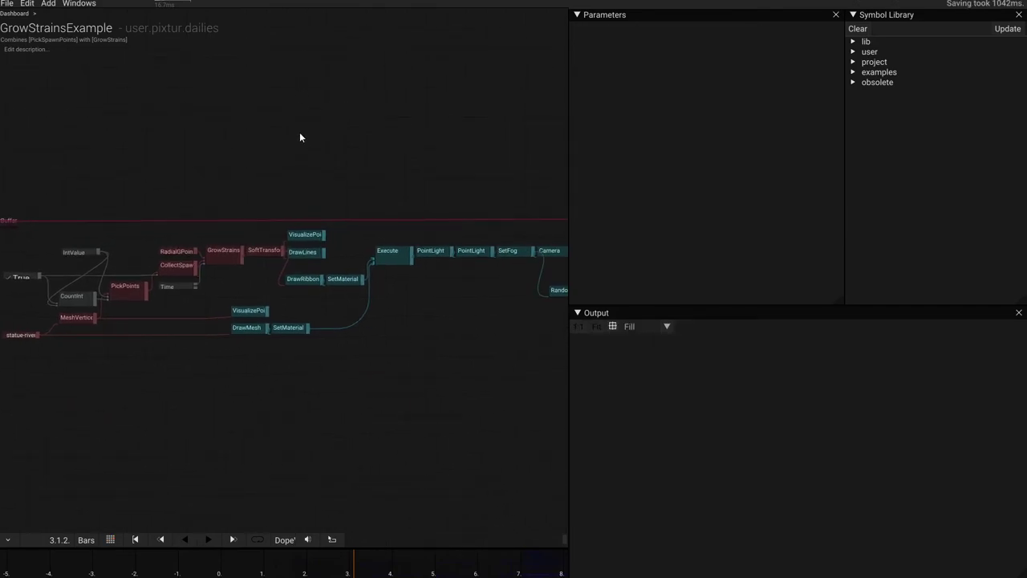
Step: Delete the VisualizePoints node above DrawMesh that branches off the mesh vertices
{"action": "left_click", "coordinate": [245, 311]}
{"action": "key", "text": "Delete"}
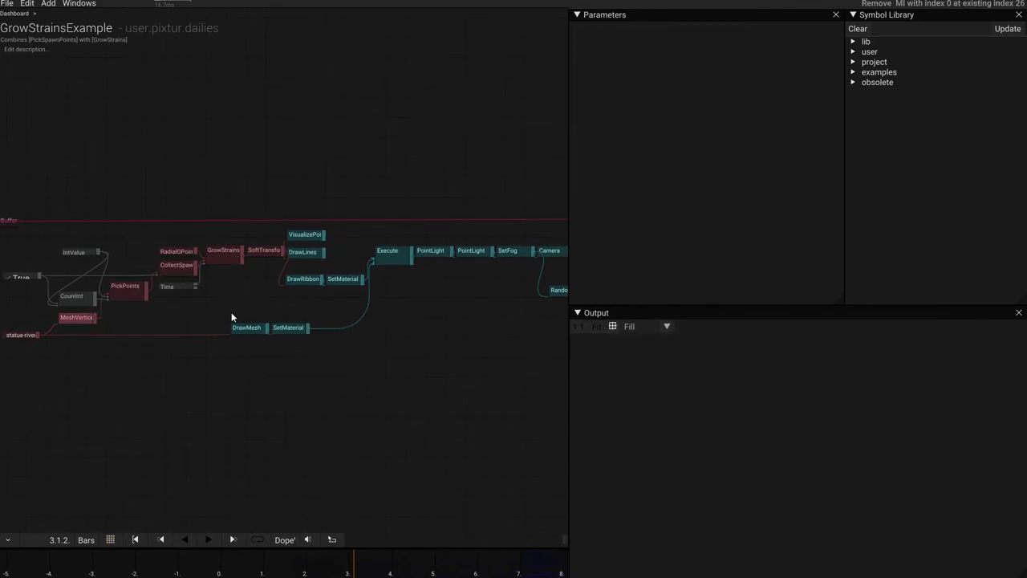
{"action": "left_click", "coordinate": [238, 344]}
{"action": "scroll", "coordinate": [238, 343], "scroll_direction": "down", "scroll_amount": 3}
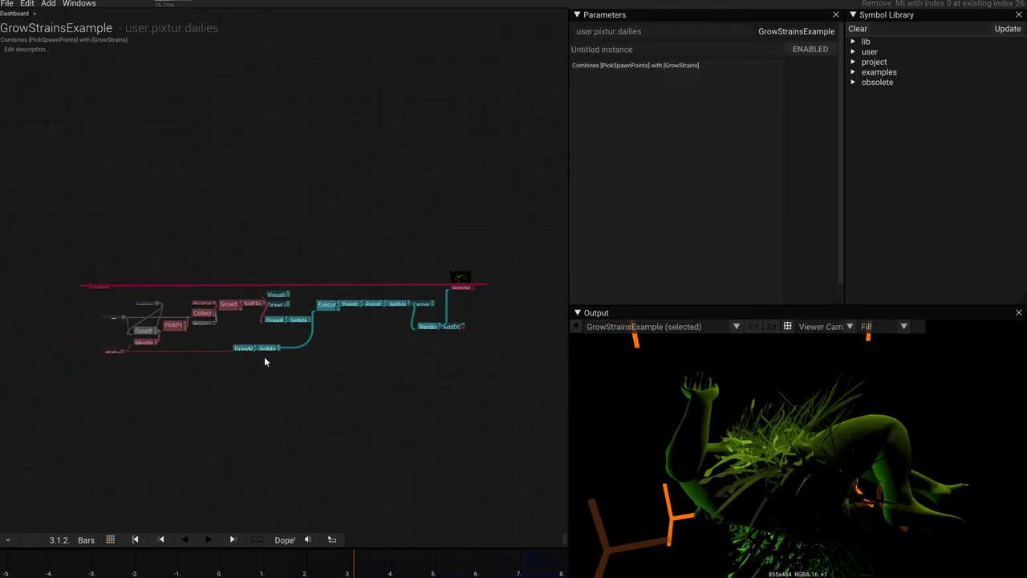
{"action": "scroll", "coordinate": [291, 300], "scroll_direction": "up", "scroll_amount": 4}
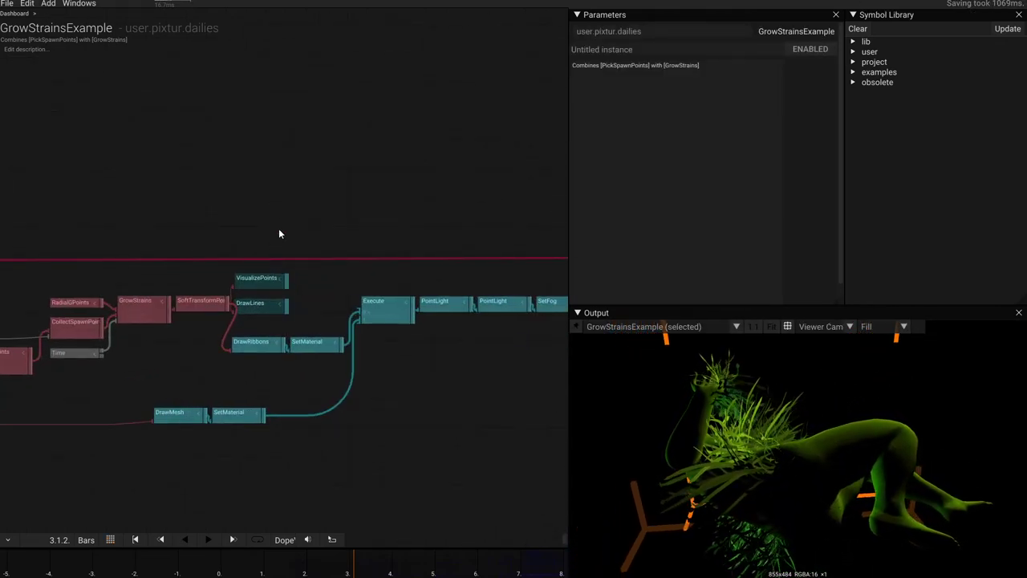
{"action": "left_click", "coordinate": [269, 312]}
{"action": "key", "text": "Delete"}
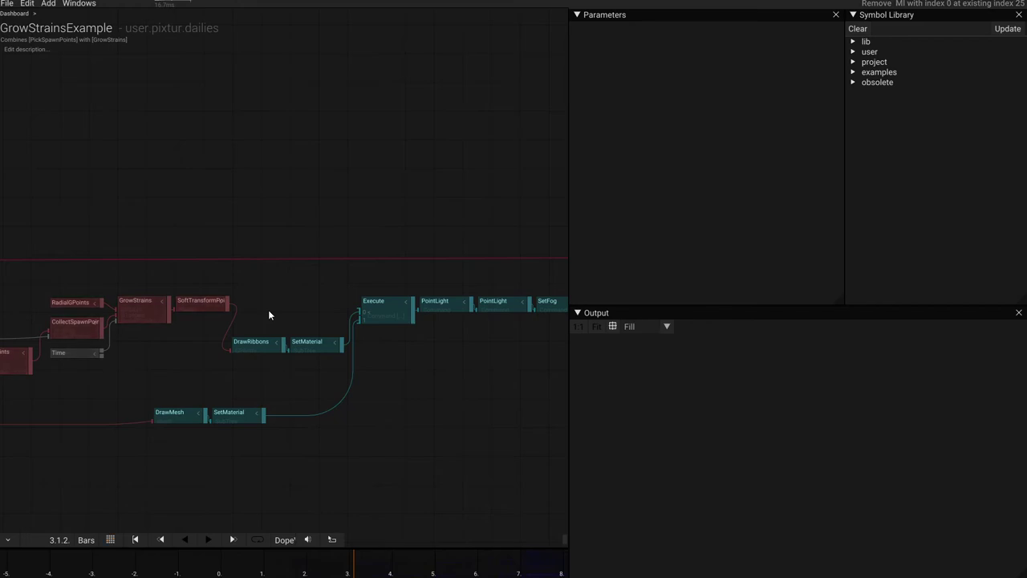
{"action": "key", "text": "ctrl+z"}
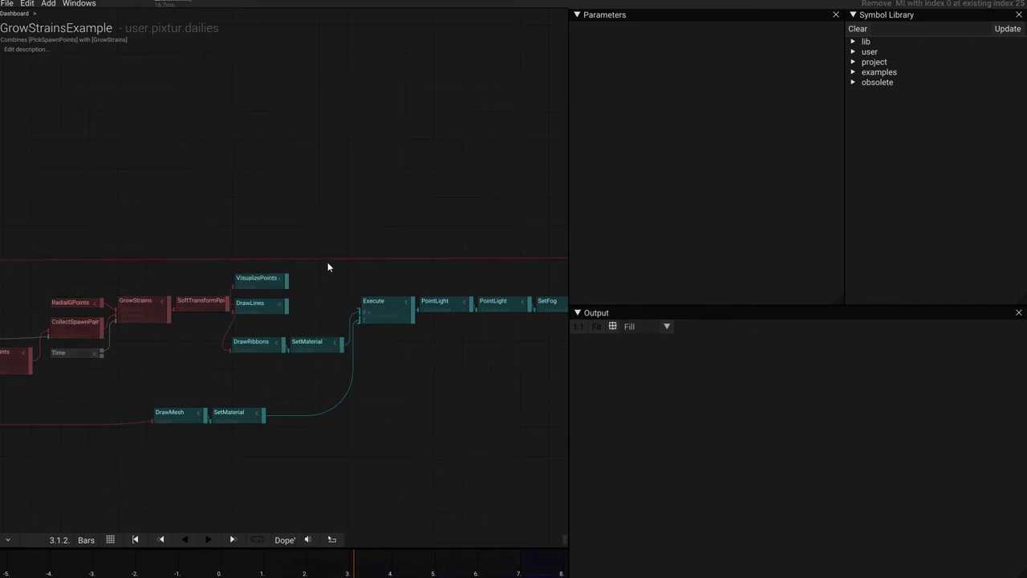
Step: Delete the VisualizePoints and DrawLines nodes branching off SoftTransformPoints and return to the Dashboard graph
{"action": "left_click_drag", "start_coordinate": [283, 290], "coordinate": [270, 306]}
{"action": "key", "text": "Delete"}
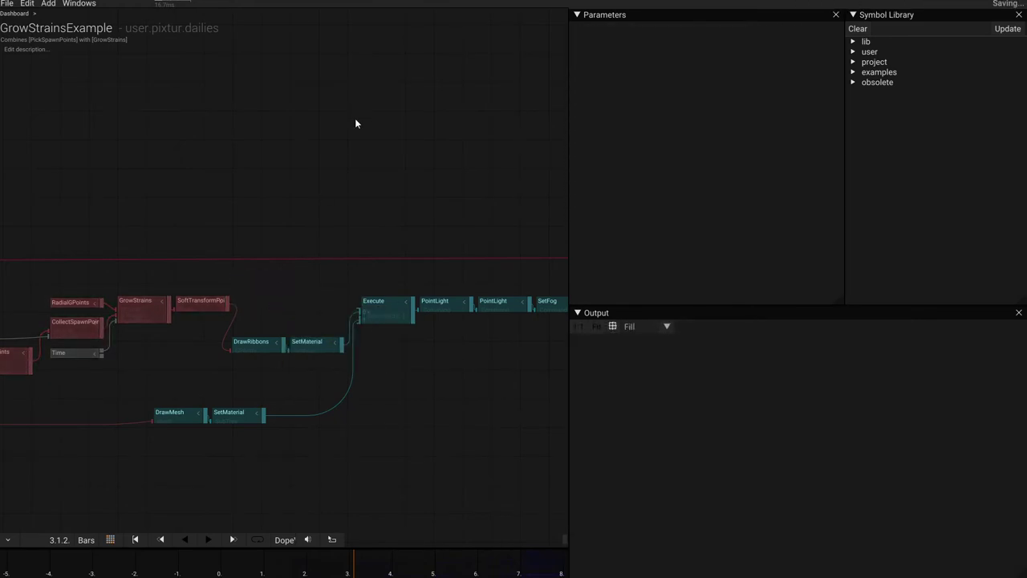
{"action": "double_click", "coordinate": [346, 167]}
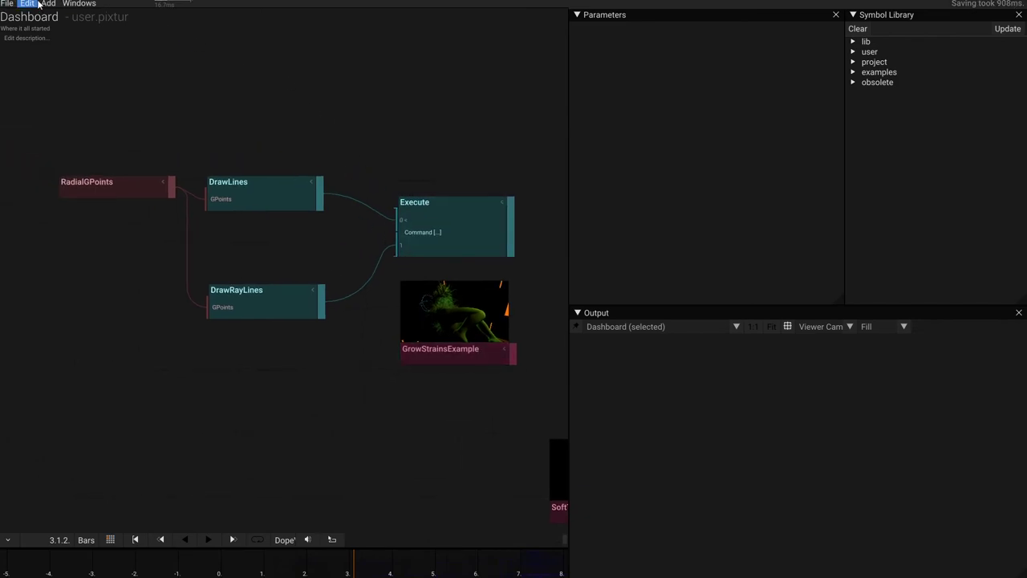
Step: Add a SamplePoints operator from the fx points library and place it in the free area above DrawLines and Execute
{"action": "mouse_move", "coordinate": [108, 69]}
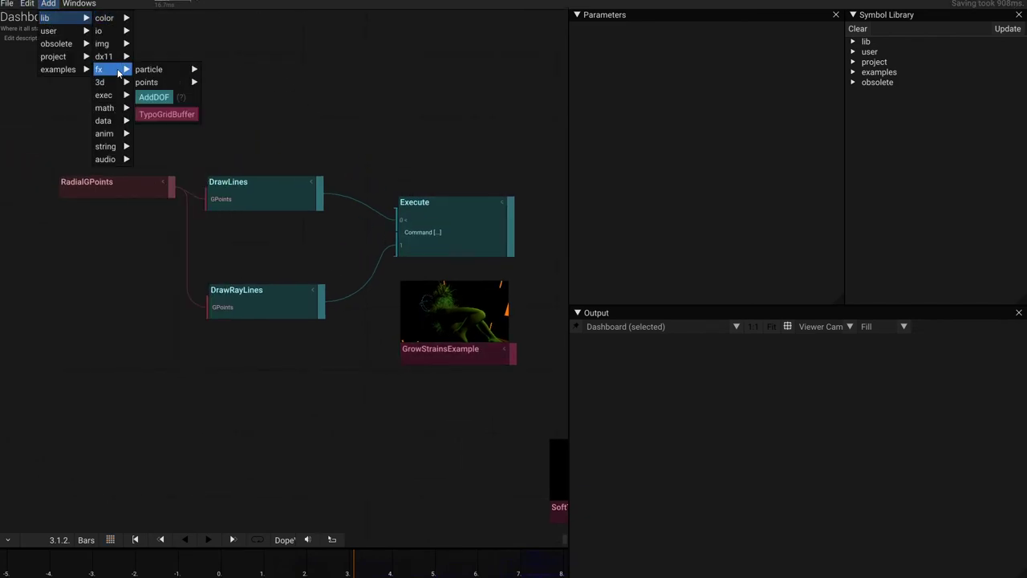
{"action": "mouse_move", "coordinate": [146, 83]}
{"action": "scroll", "coordinate": [215, 408], "scroll_direction": "down", "scroll_amount": 8}
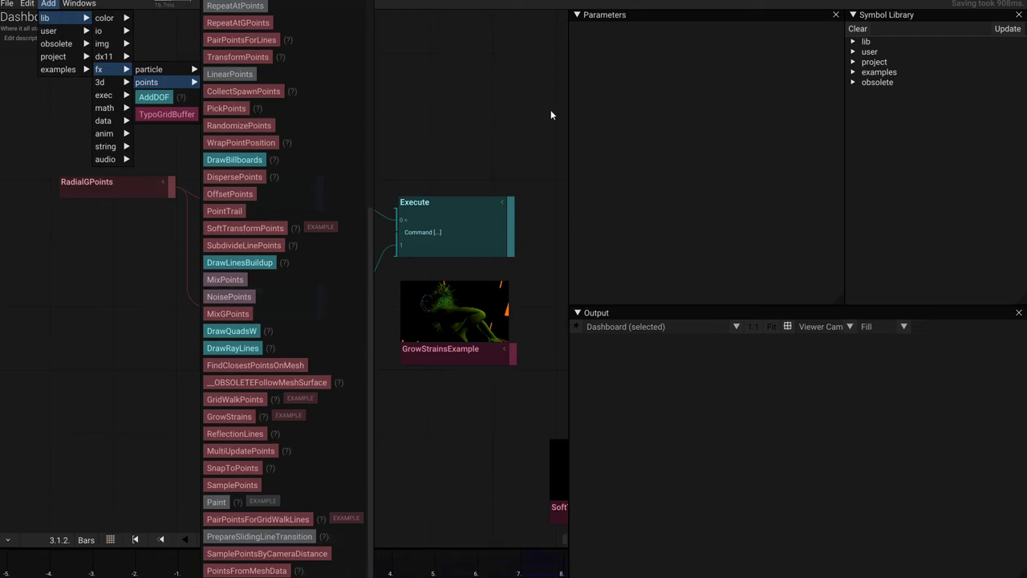
{"action": "left_click", "coordinate": [232, 485]}
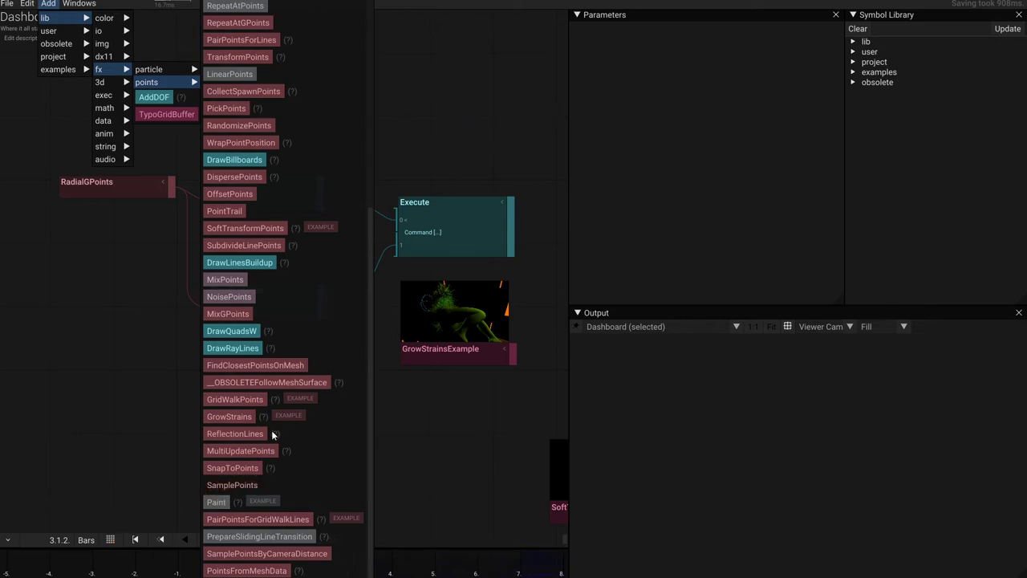
{"action": "left_click", "coordinate": [413, 116]}
{"action": "left_click_drag", "start_coordinate": [411, 69], "coordinate": [331, 198]}
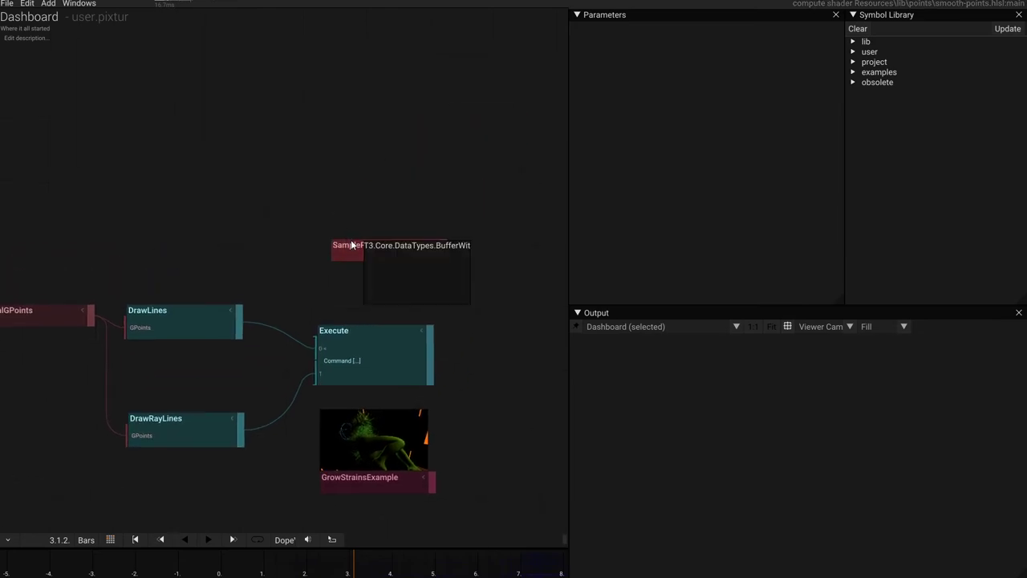
{"action": "left_click_drag", "start_coordinate": [353, 242], "coordinate": [245, 132]}
{"action": "left_click", "coordinate": [250, 136]}
Step: Add a RadialGPoints node above SamplePoints and feed it through a new DrawLines node into a new Execute node
{"action": "double_click", "coordinate": [141, 71]}
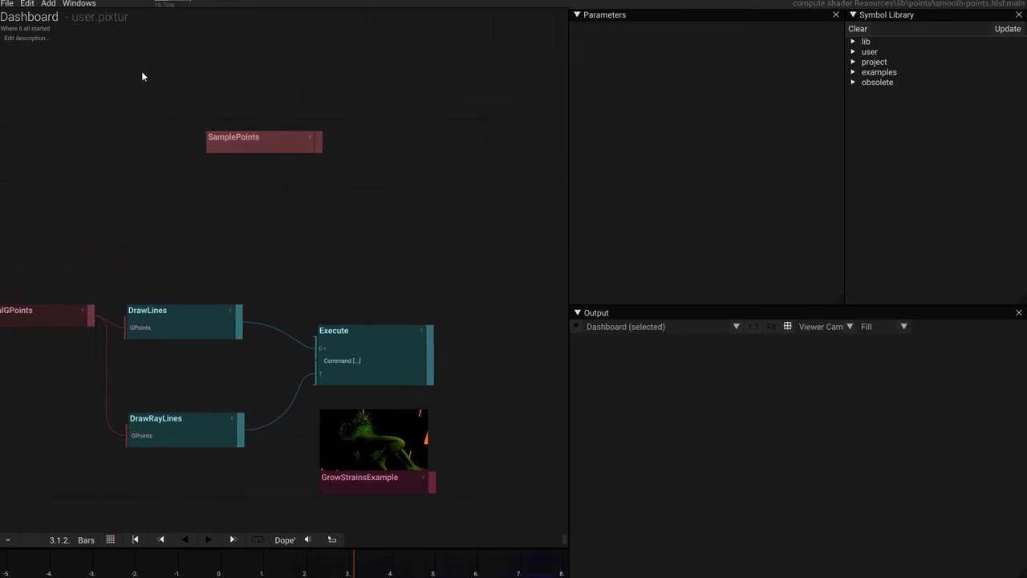
{"action": "type", "text": "ra"}
{"action": "key", "text": "Return"}
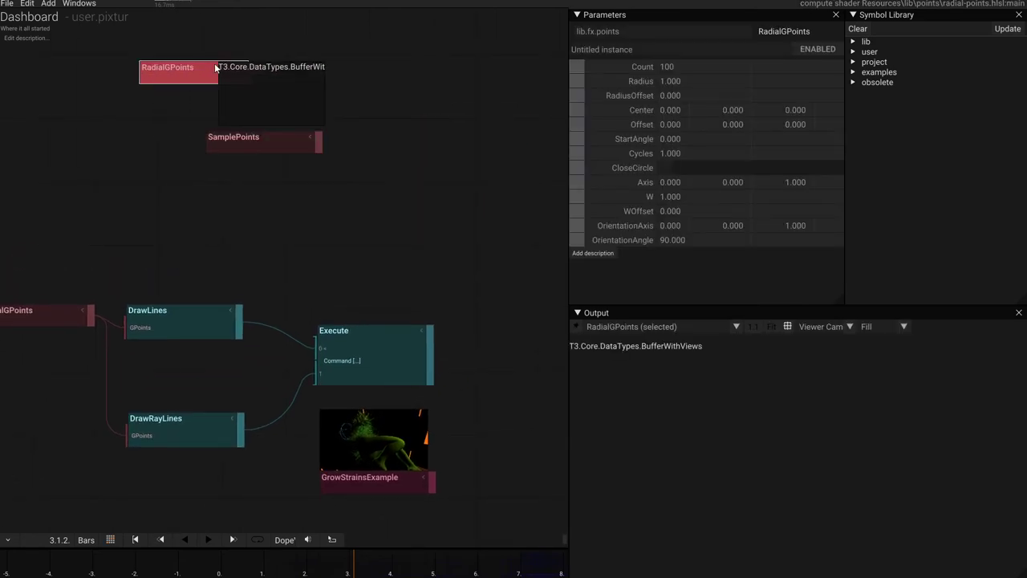
{"action": "left_click_drag", "start_coordinate": [252, 71], "coordinate": [347, 74]}
{"action": "key", "text": "Return"}
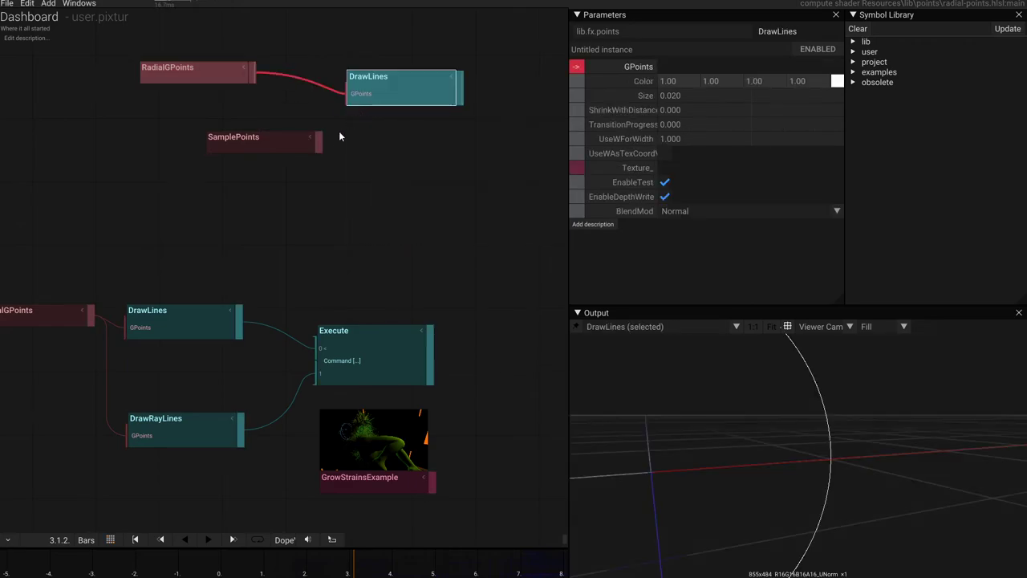
{"action": "left_click_drag", "start_coordinate": [207, 146], "coordinate": [155, 154]}
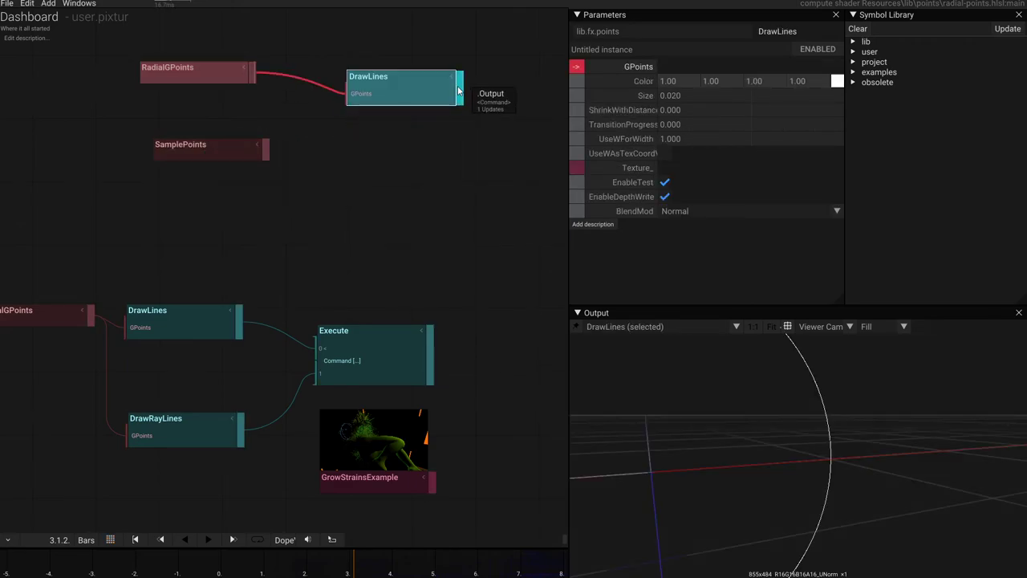
{"action": "left_click_drag", "start_coordinate": [459, 91], "coordinate": [495, 79]}
{"action": "key", "text": "Return"}
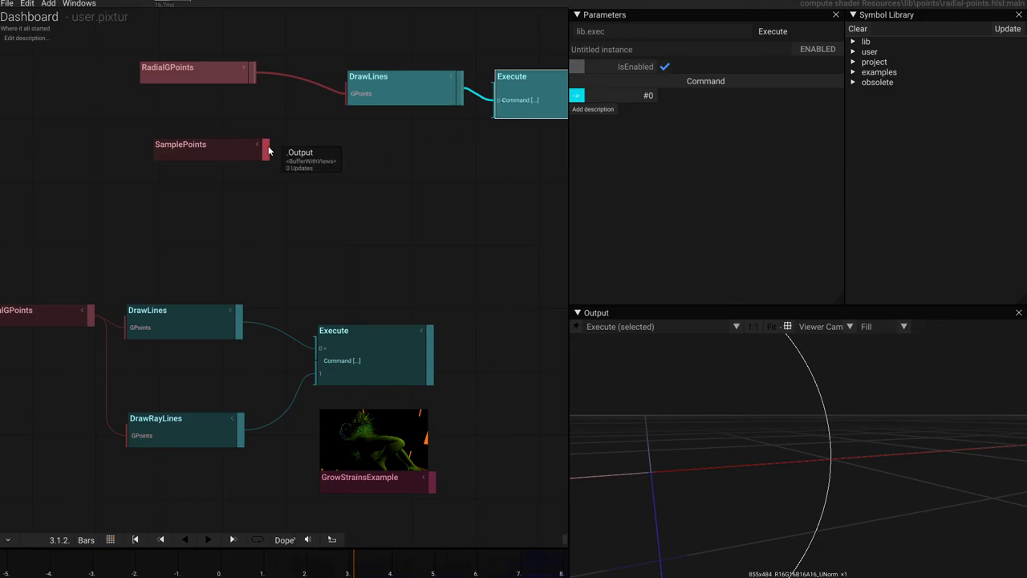
Step: Attach a DrawPoints node to the SamplePoints output and connect it as the second command of the upper Execute
{"action": "left_click_drag", "start_coordinate": [268, 151], "coordinate": [303, 146]}
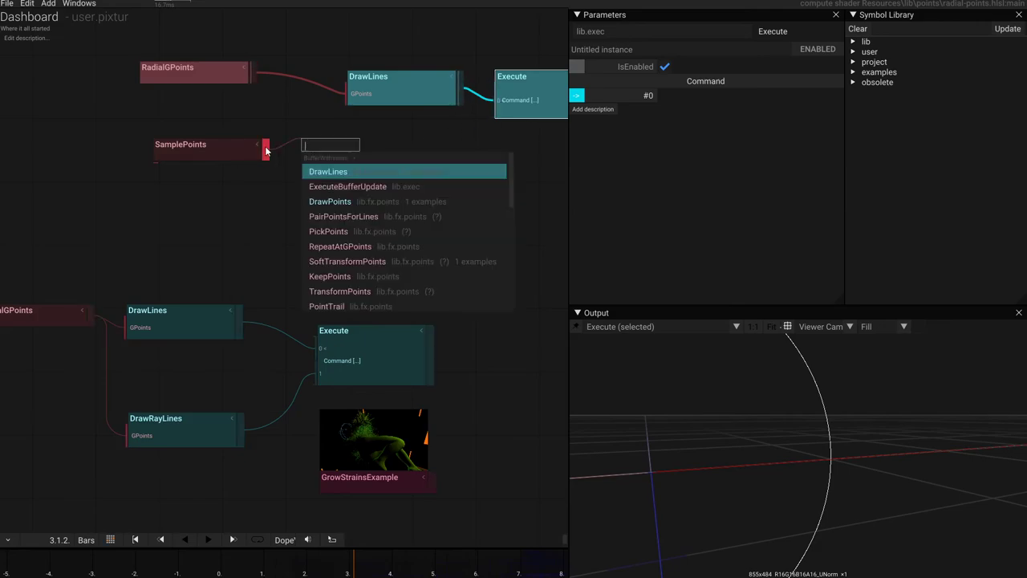
{"action": "left_click", "coordinate": [327, 202]}
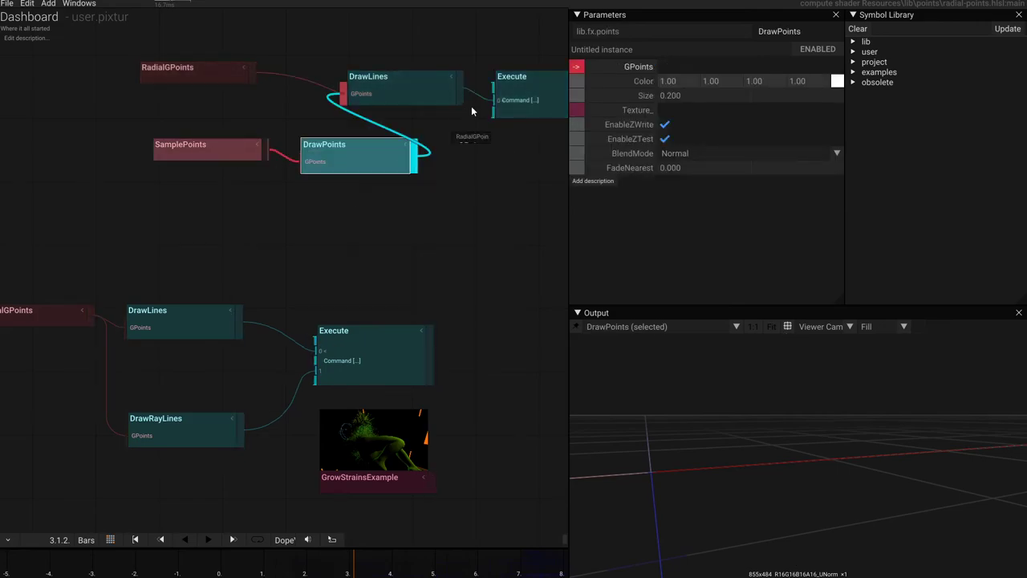
{"action": "left_click_drag", "start_coordinate": [470, 106], "coordinate": [492, 113]}
{"action": "left_click_drag", "start_coordinate": [254, 73], "coordinate": [183, 165]}
{"action": "left_click", "coordinate": [184, 165]}
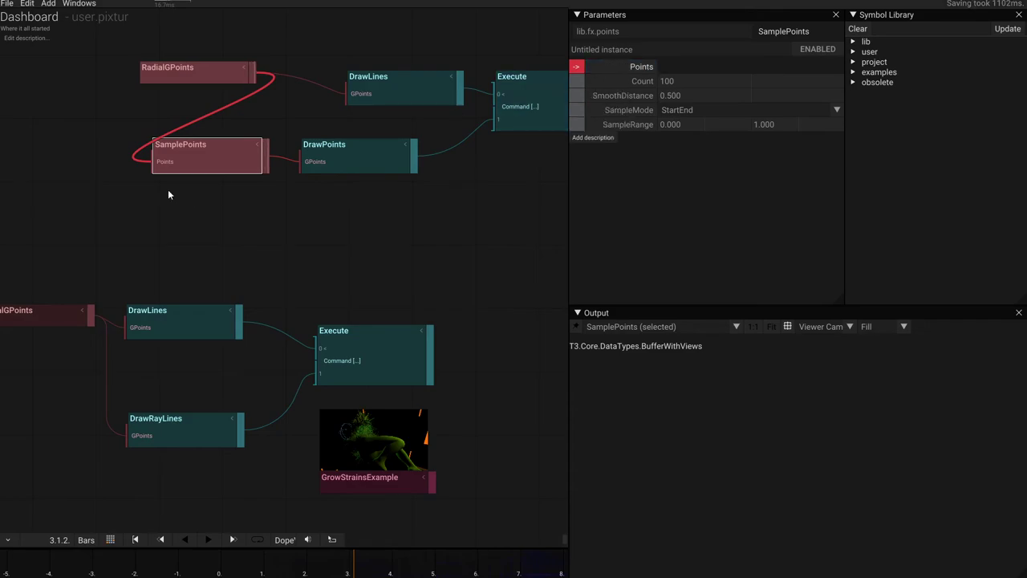
{"action": "left_click", "coordinate": [151, 162]}
Step: Set the relevancy of the Points input of SamplePoints to Relevant in its parameter settings
{"action": "right_click", "coordinate": [639, 64]}
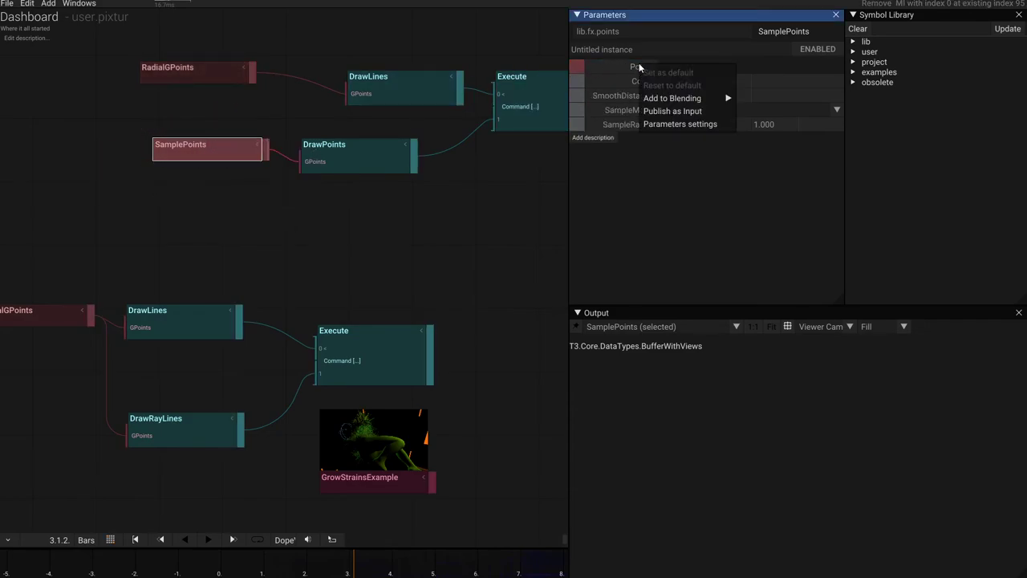
{"action": "left_click", "coordinate": [666, 124]}
{"action": "left_click", "coordinate": [620, 47]}
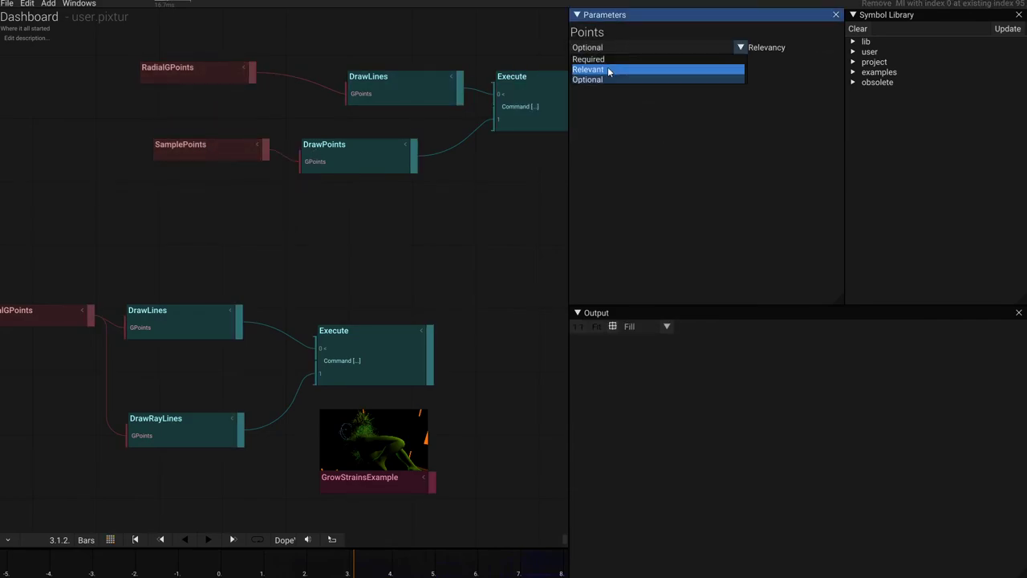
{"action": "left_click", "coordinate": [609, 69]}
{"action": "left_click", "coordinate": [375, 219]}
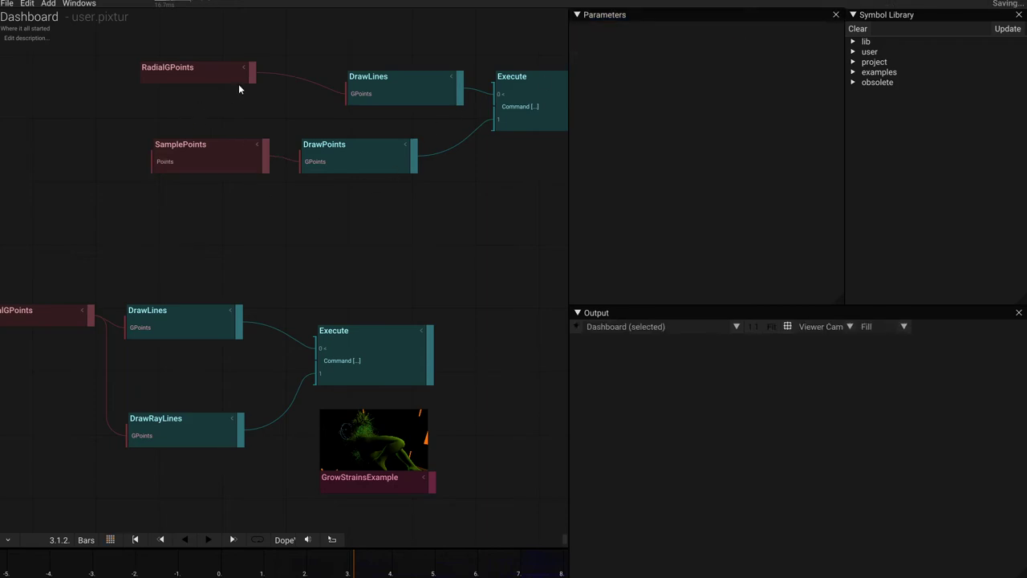
Step: Connect the upper RadialGPoints to the Points input of SamplePoints and pin the upper Execute in the output view
{"action": "left_click_drag", "start_coordinate": [252, 73], "coordinate": [152, 160]}
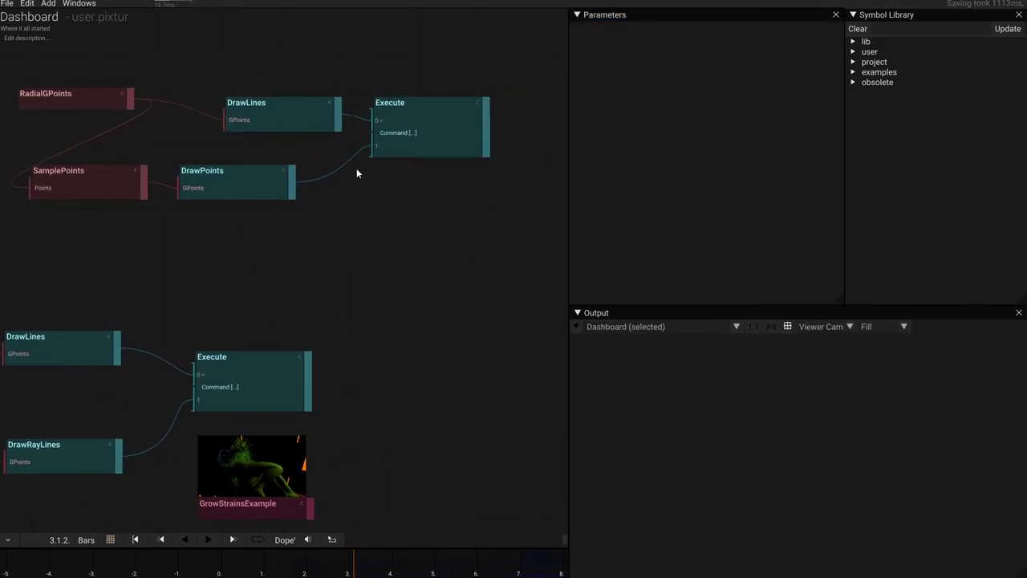
{"action": "left_click", "coordinate": [382, 150]}
{"action": "left_click", "coordinate": [575, 327]}
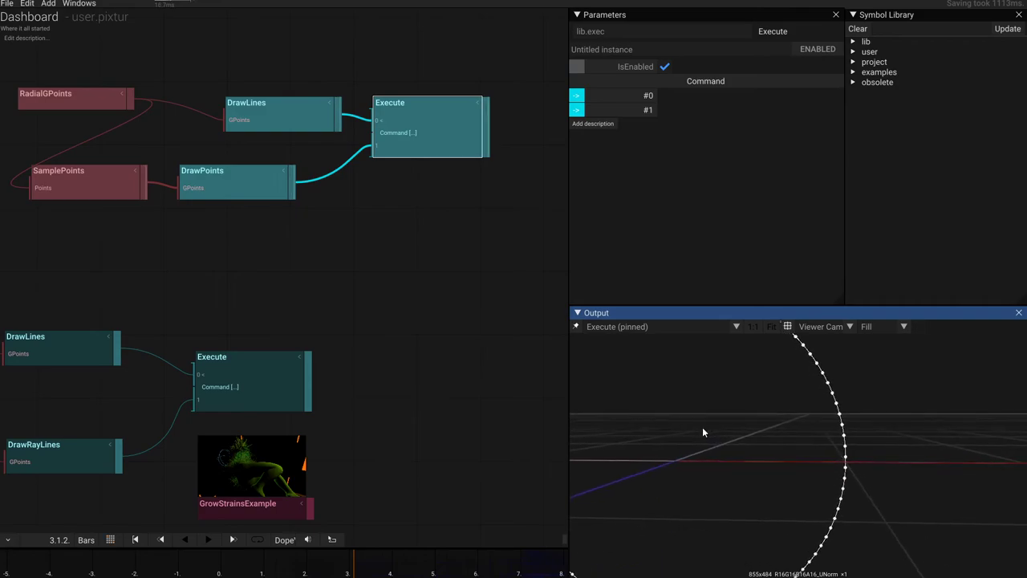
{"action": "scroll", "coordinate": [702, 429], "scroll_direction": "down", "scroll_amount": 3}
{"action": "scroll", "coordinate": [711, 436], "scroll_direction": "up", "scroll_amount": 2}
Step: Set the Count of SamplePoints to 20
{"action": "left_click", "coordinate": [229, 195]}
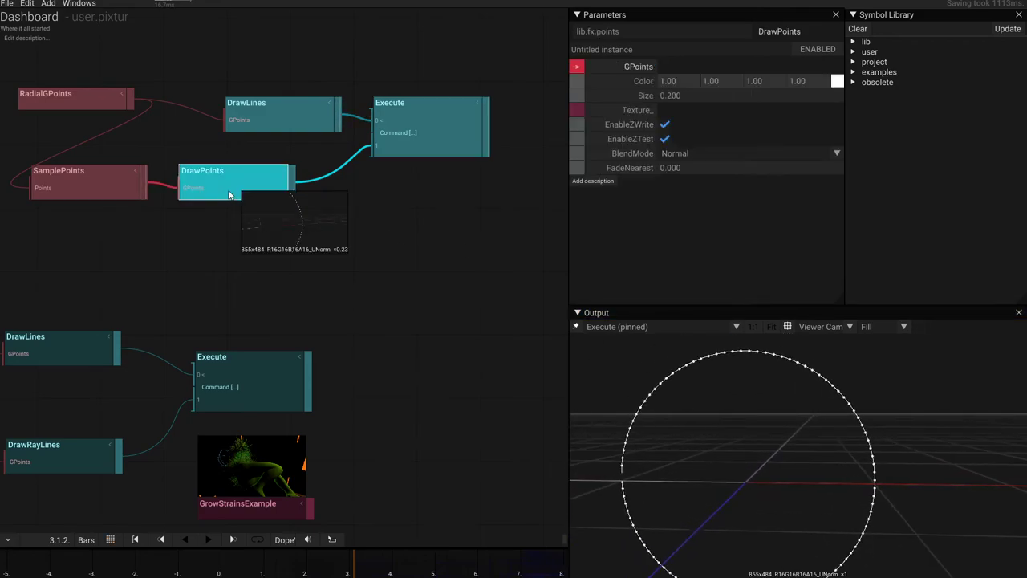
{"action": "left_click", "coordinate": [100, 185]}
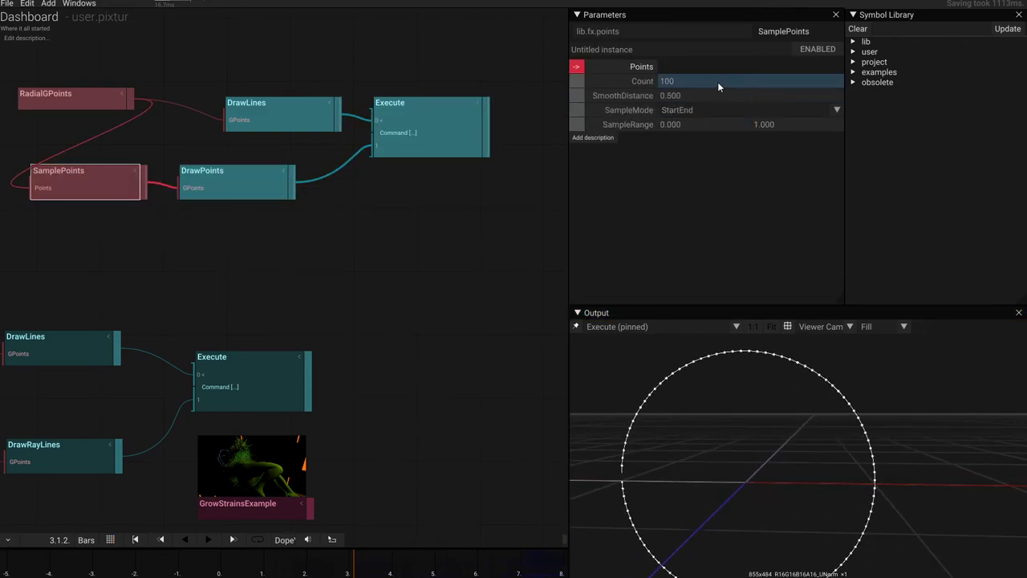
{"action": "left_click_drag", "start_coordinate": [701, 82], "coordinate": [601, 149]}
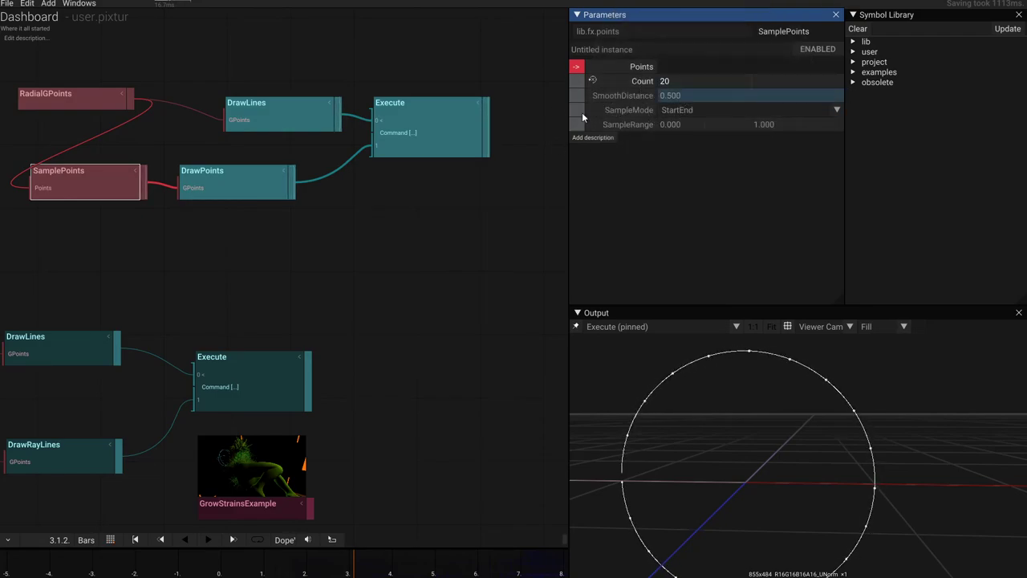
Step: Give the DrawPoints node a yellow colour of 0.90, 0.81, 0.26 and a Size of 0.710
{"action": "left_click", "coordinate": [238, 180]}
{"action": "left_click", "coordinate": [838, 81]}
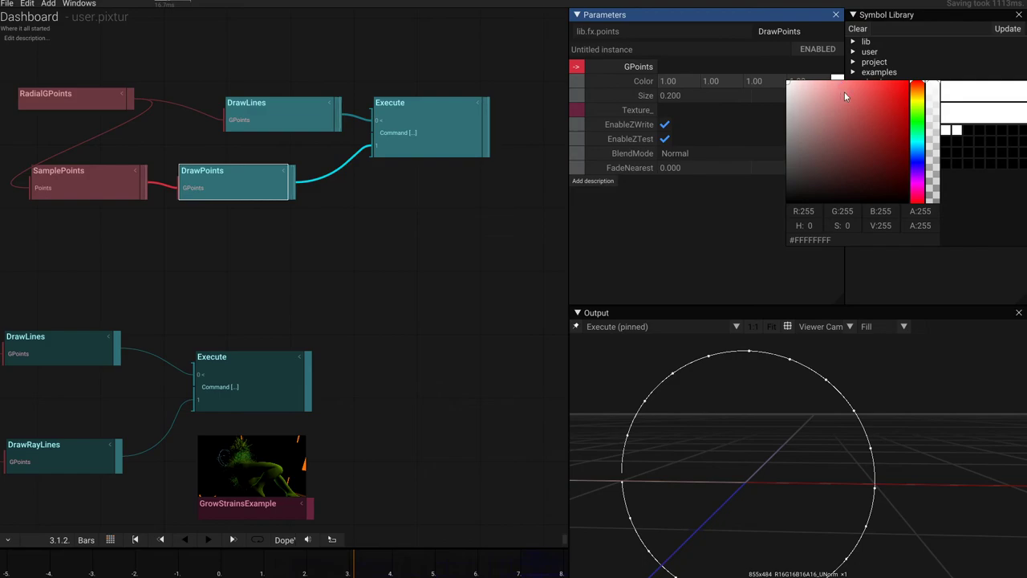
{"action": "left_click", "coordinate": [872, 92]}
{"action": "left_click_drag", "start_coordinate": [917, 88], "coordinate": [917, 98]}
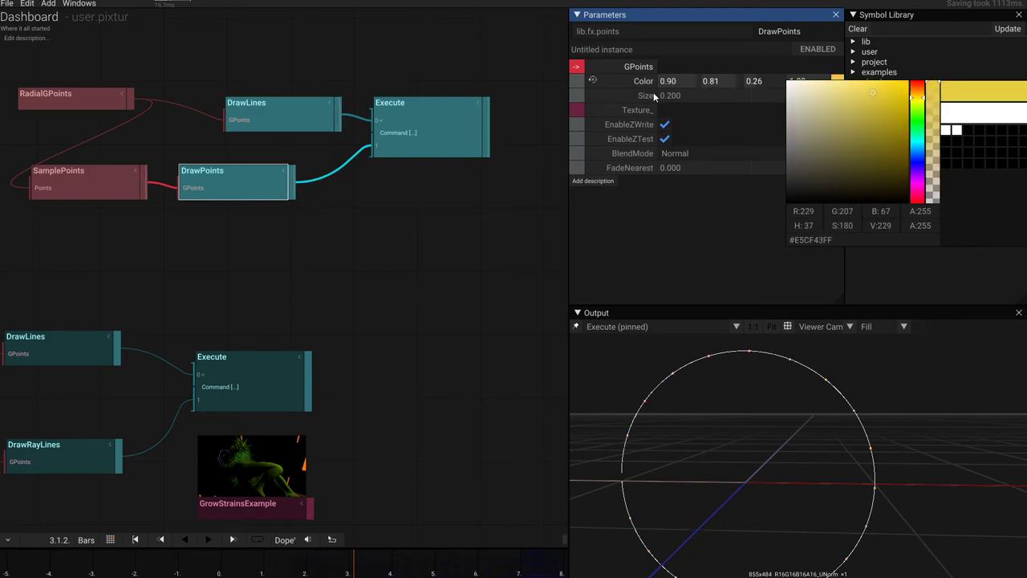
{"action": "left_click_drag", "start_coordinate": [654, 97], "coordinate": [735, 136]}
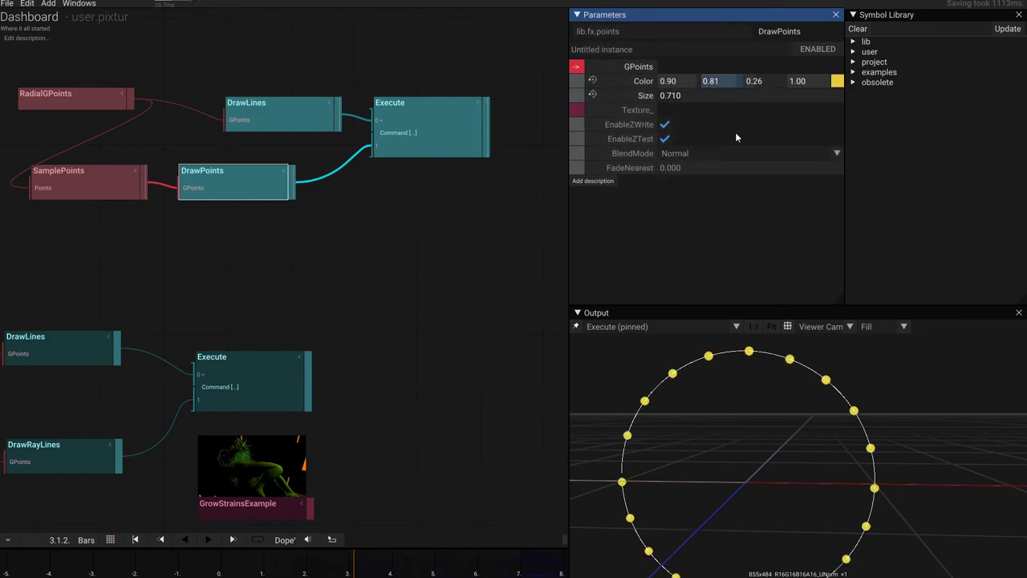
{"action": "left_click_drag", "start_coordinate": [743, 405], "coordinate": [751, 462]}
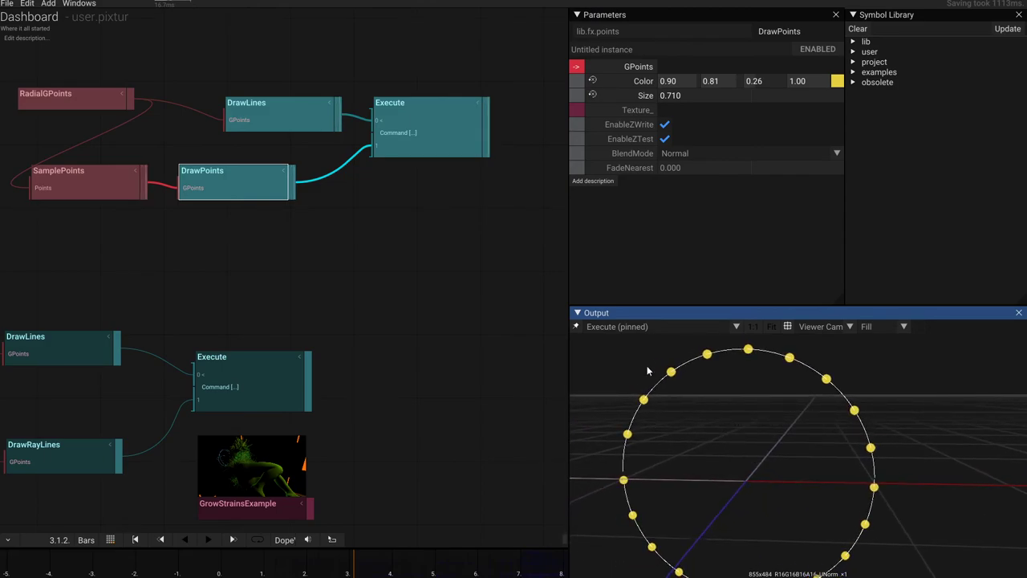
Step: Set the Count of SamplePoints to 15
{"action": "left_click", "coordinate": [76, 184]}
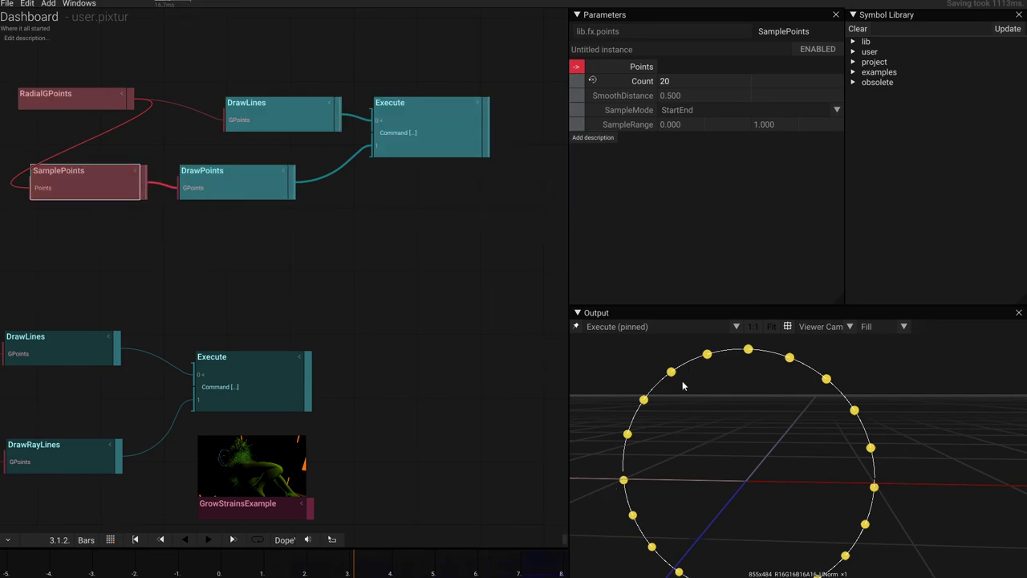
{"action": "left_click", "coordinate": [674, 81]}
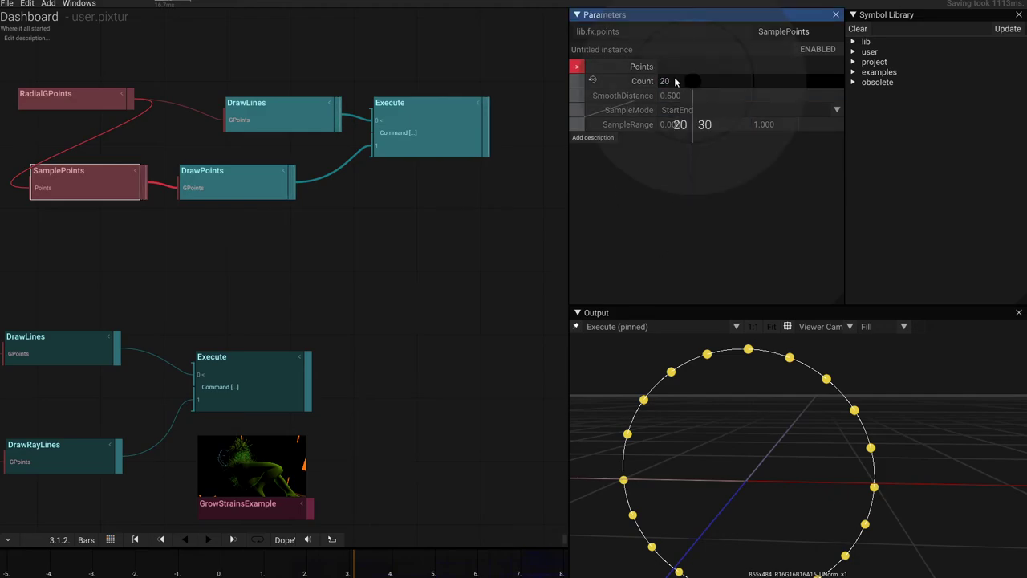
{"action": "left_click_drag", "start_coordinate": [675, 81], "coordinate": [777, 134]}
Step: Set the SampleMode of SamplePoints to StartLength and its SampleRange to 0.600 and 1.210
{"action": "left_click", "coordinate": [687, 108]}
{"action": "left_click", "coordinate": [687, 131]}
{"action": "left_click_drag", "start_coordinate": [693, 123], "coordinate": [708, 103]}
{"action": "mouse_move", "coordinate": [765, 126]}
{"action": "left_mouse_down"}
{"action": "mouse_move", "coordinate": [758, 134]}
{"action": "mouse_move", "coordinate": [763, 117]}
{"action": "mouse_move", "coordinate": [756, 129]}
{"action": "left_mouse_up"}
Step: Switch the SampleMode of SamplePoints to StartEnd and set the first SampleRange value to 0.370
{"action": "left_click", "coordinate": [703, 113]}
{"action": "left_click", "coordinate": [698, 129]}
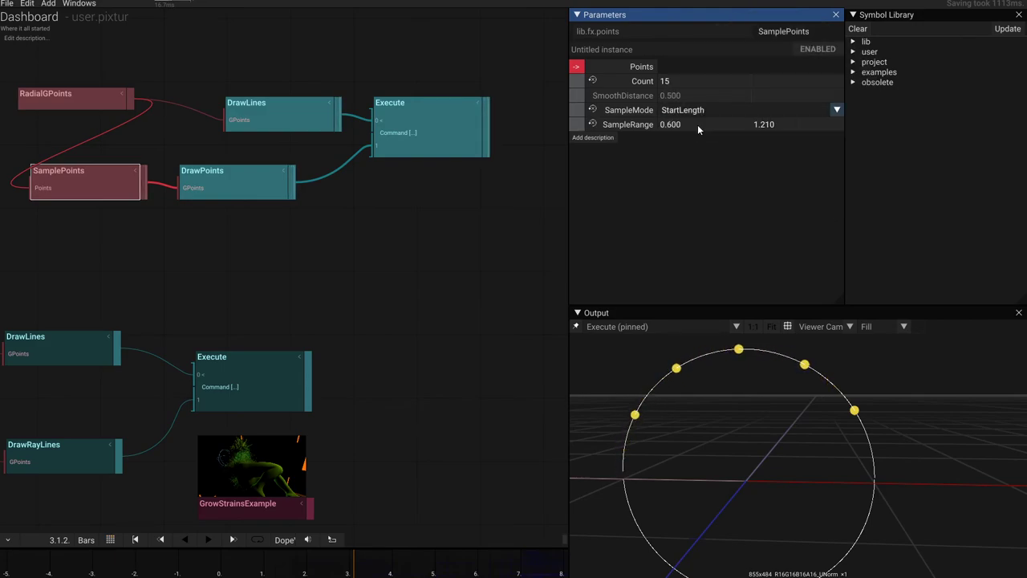
{"action": "left_click_drag", "start_coordinate": [679, 128], "coordinate": [665, 112]}
Step: Look through the available point operators in the lib.fx.points category without adding any
{"action": "scroll", "coordinate": [406, 221], "scroll_direction": "down", "scroll_amount": 3}
{"action": "left_click_drag", "start_coordinate": [355, 234], "coordinate": [398, 269]}
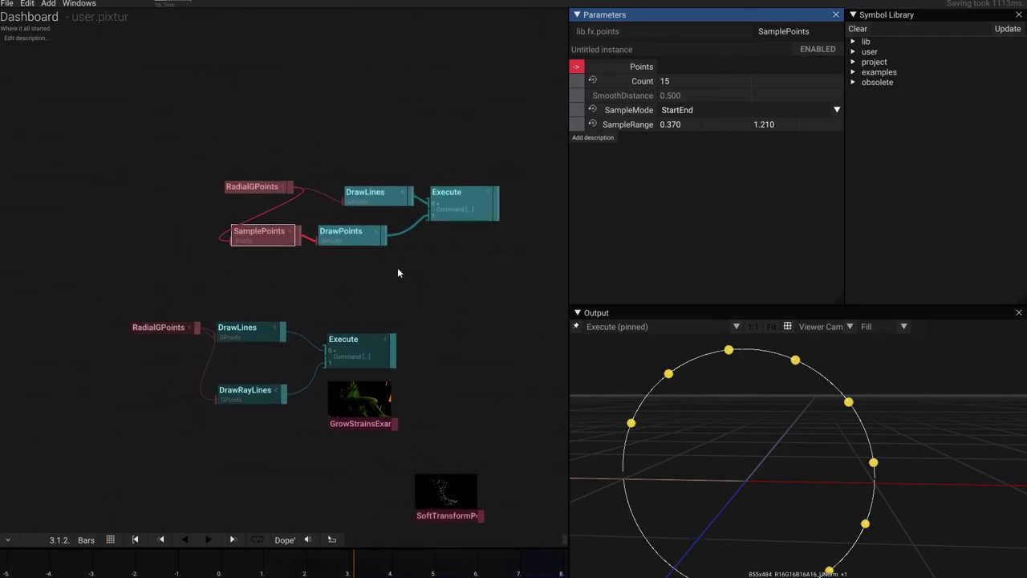
{"action": "left_click", "coordinate": [48, 3]}
{"action": "mouse_move", "coordinate": [54, 30]}
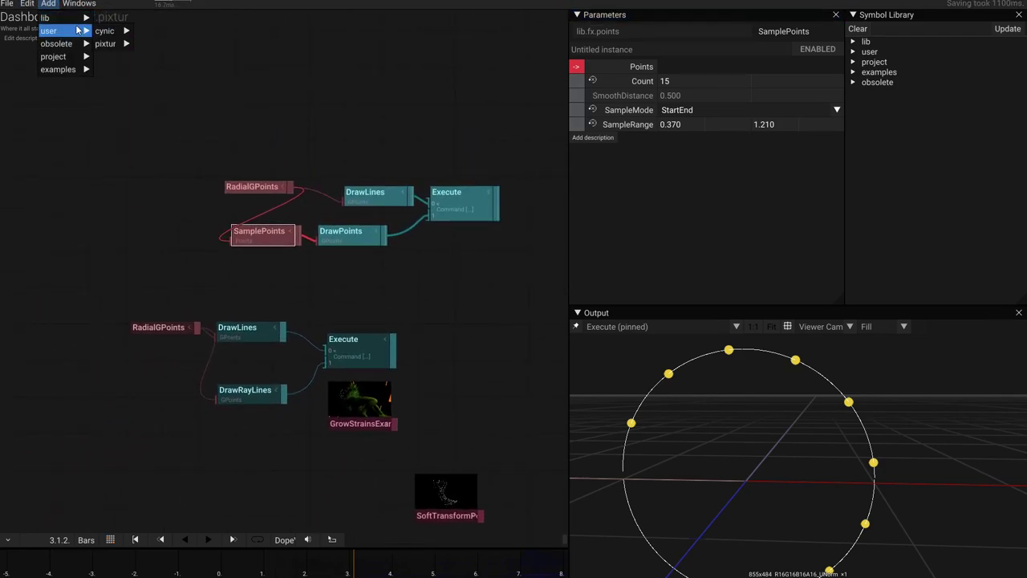
{"action": "mouse_move", "coordinate": [145, 82]}
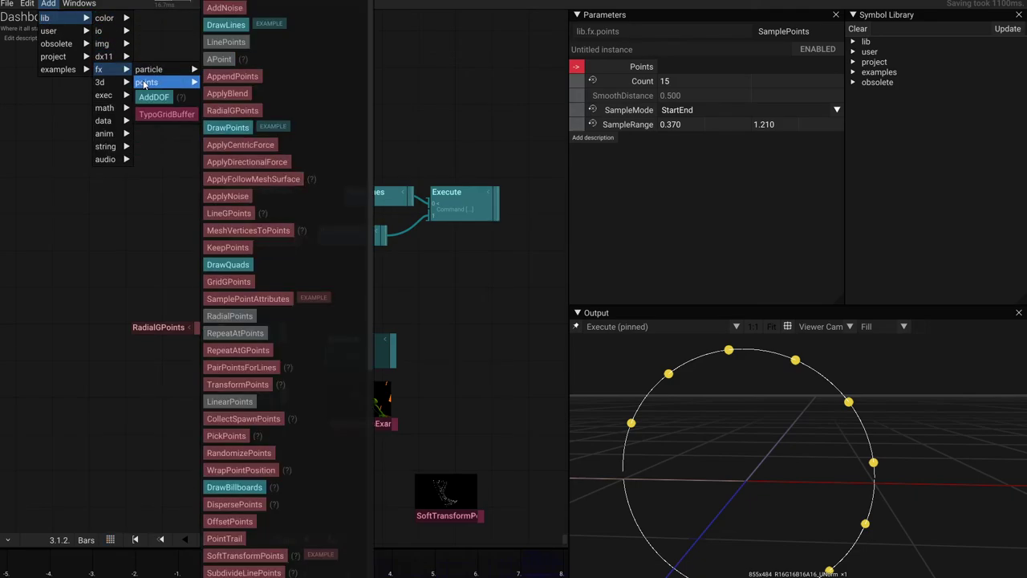
{"action": "scroll", "coordinate": [245, 361], "scroll_direction": "down", "scroll_amount": 5}
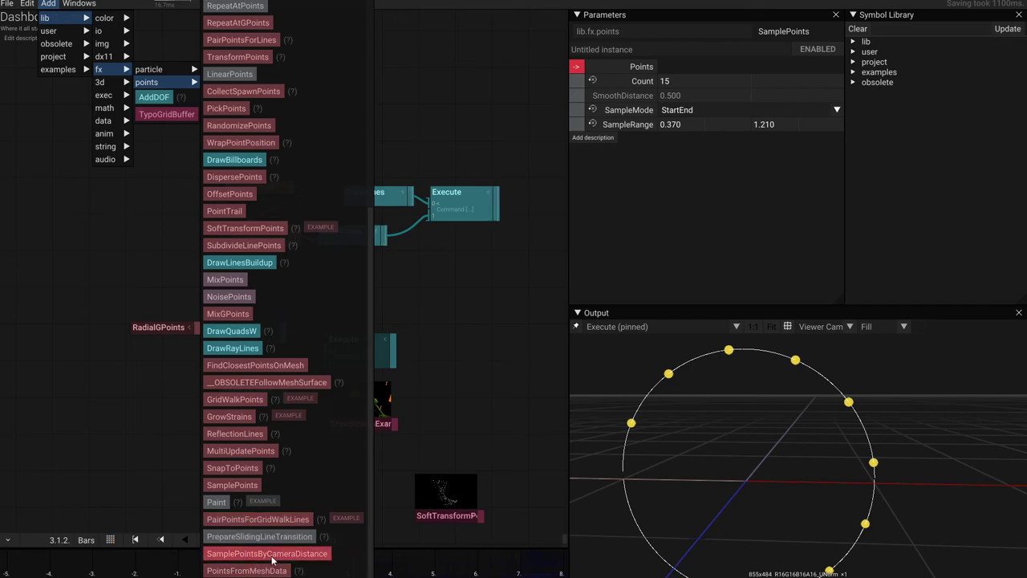
{"action": "scroll", "coordinate": [267, 215], "scroll_direction": "up", "scroll_amount": 4}
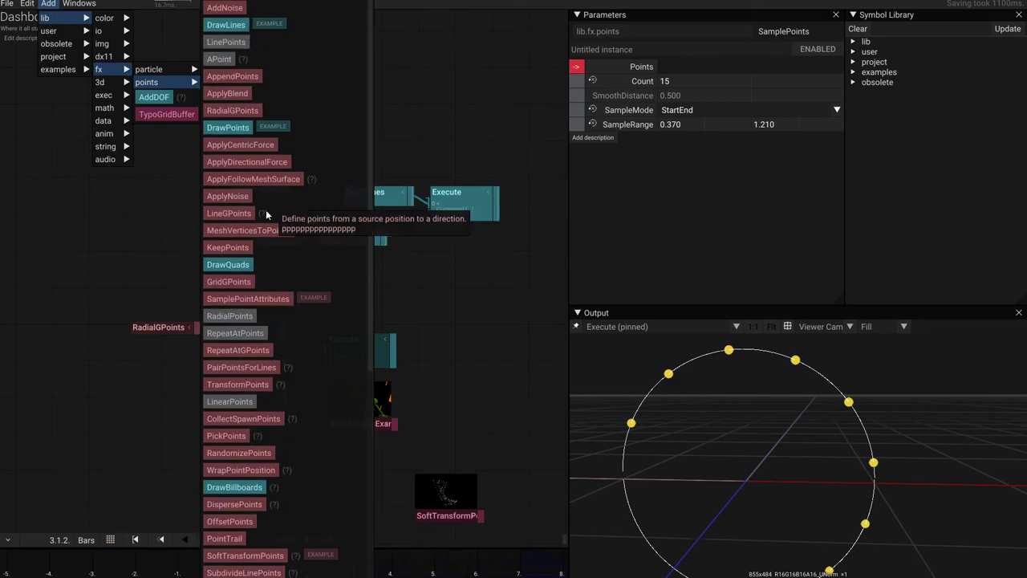
{"action": "scroll", "coordinate": [267, 215], "scroll_direction": "down", "scroll_amount": 4}
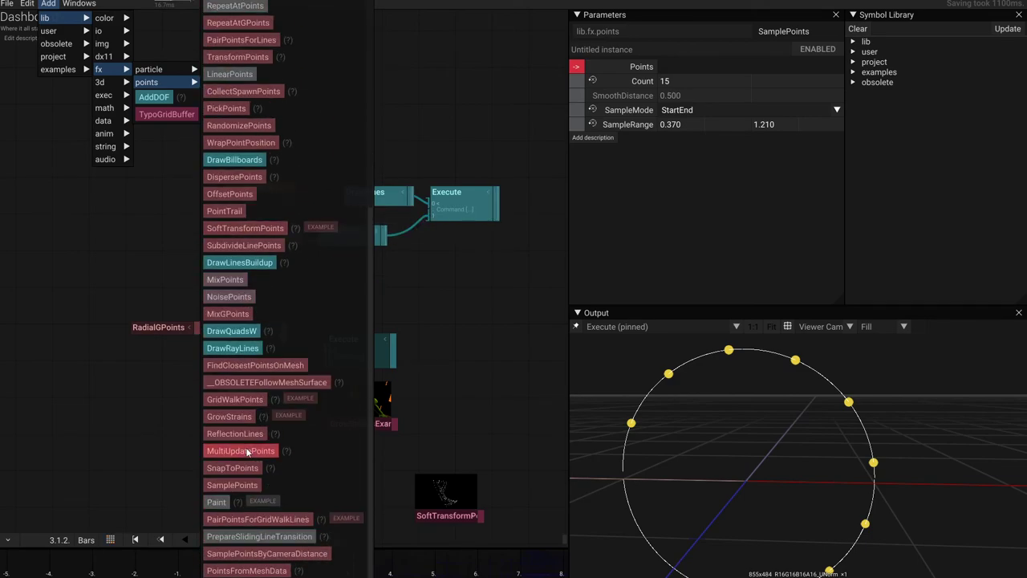
{"action": "scroll", "coordinate": [255, 361], "scroll_direction": "up", "scroll_amount": 4}
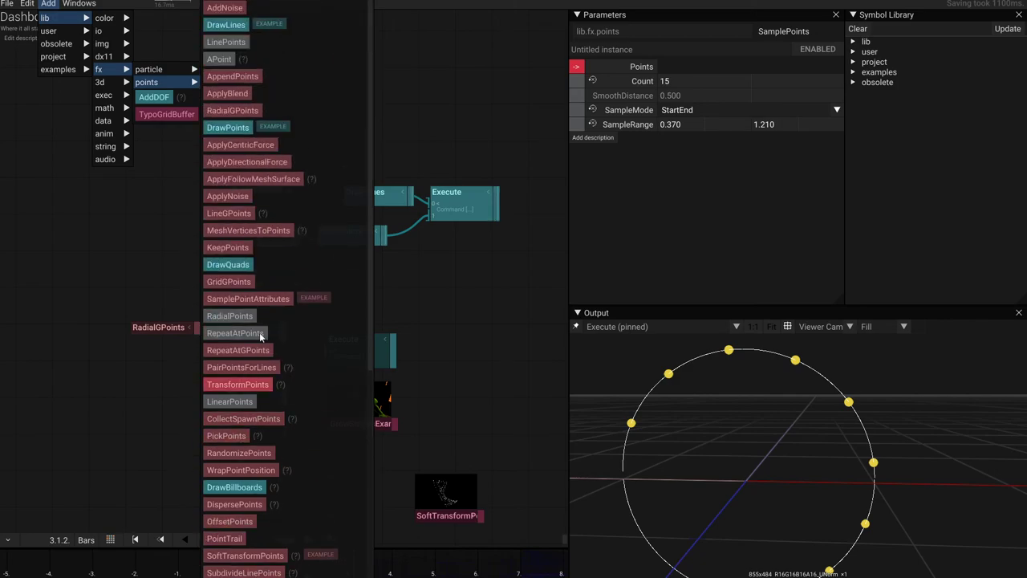
{"action": "scroll", "coordinate": [263, 245], "scroll_direction": "down", "scroll_amount": 4}
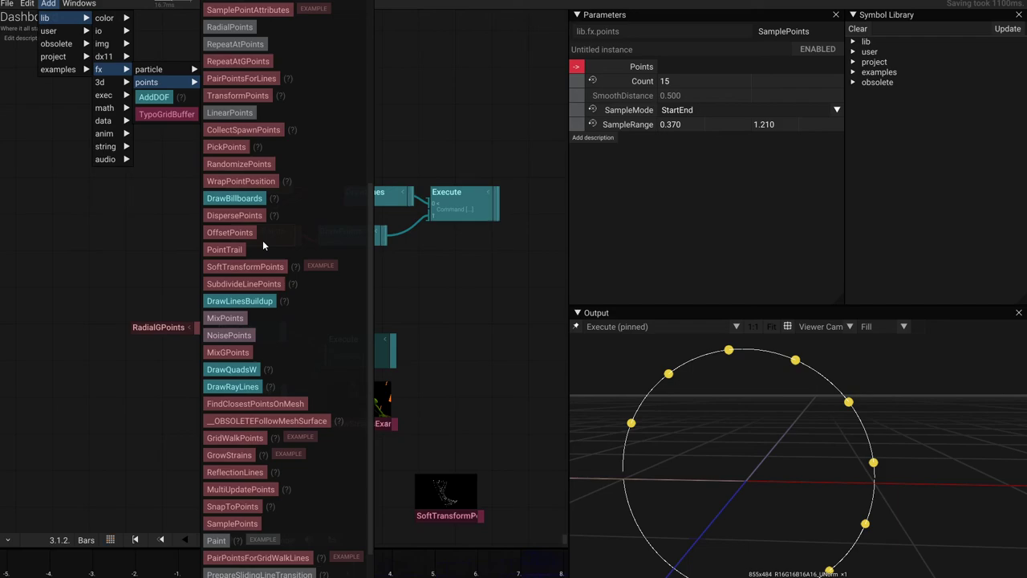
{"action": "scroll", "coordinate": [263, 246], "scroll_direction": "up", "scroll_amount": 6}
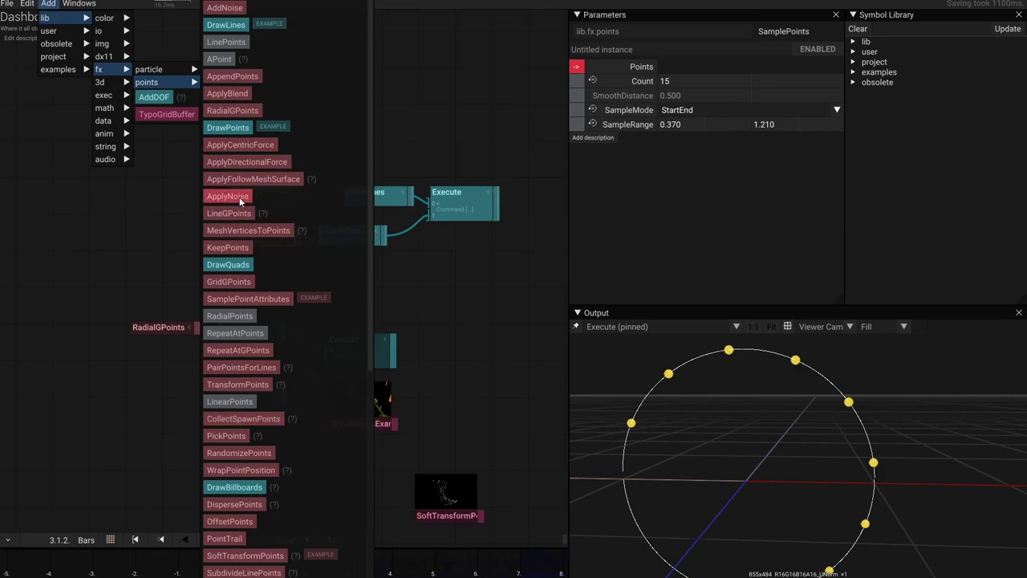
{"action": "left_click", "coordinate": [160, 213]}
Step: Search for mix and add a MixGPoints node in the empty area above the upper RadialGPoints
{"action": "scroll", "coordinate": [158, 214], "scroll_direction": "down", "scroll_amount": 1}
{"action": "left_click_drag", "start_coordinate": [177, 69], "coordinate": [147, 157]}
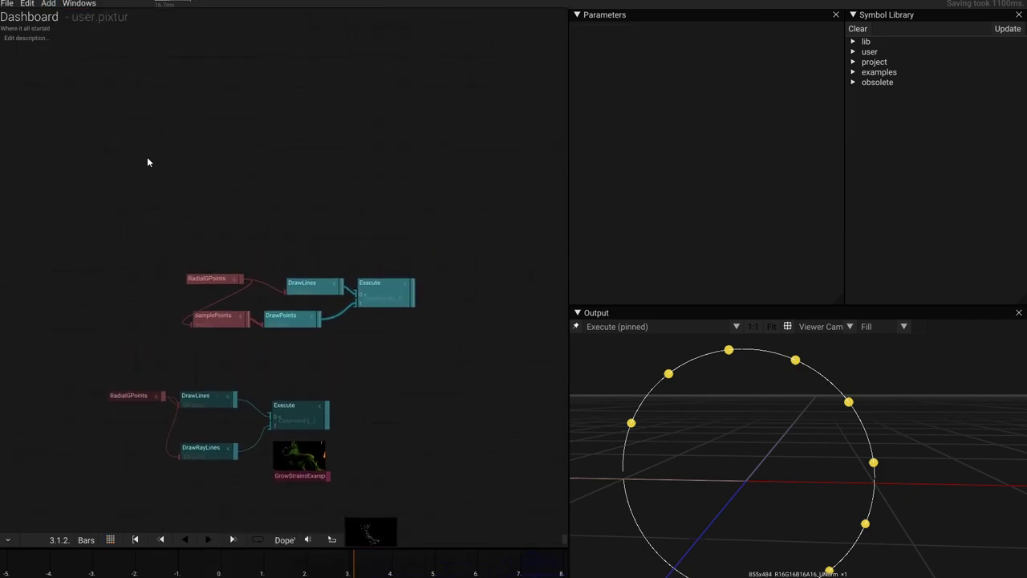
{"action": "scroll", "coordinate": [147, 157], "scroll_direction": "up", "scroll_amount": 3}
{"action": "double_click", "coordinate": [161, 152]}
{"action": "type", "text": "mix"}
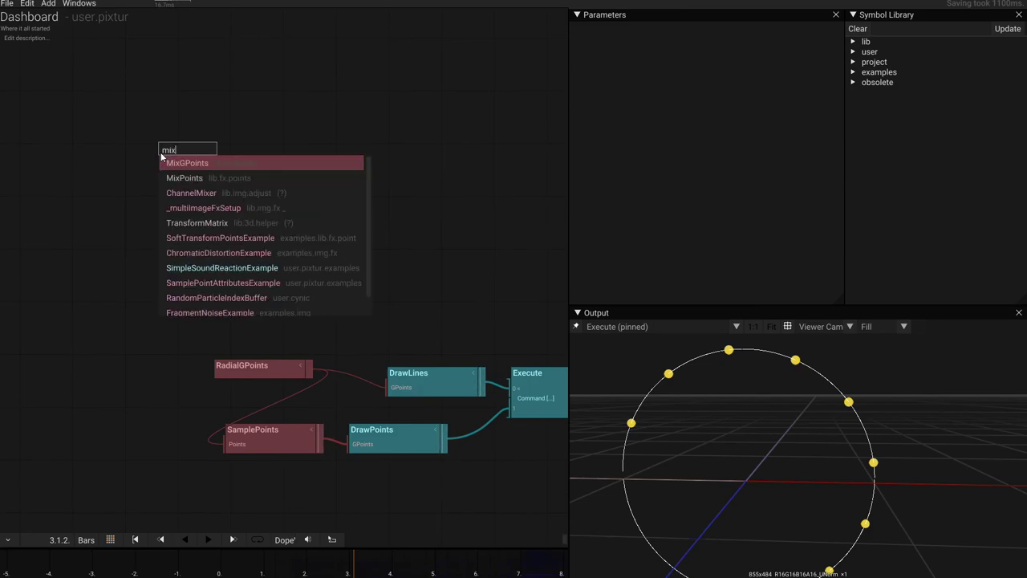
{"action": "key", "text": "Return"}
{"action": "scroll", "coordinate": [183, 187], "scroll_direction": "up", "scroll_amount": 2}
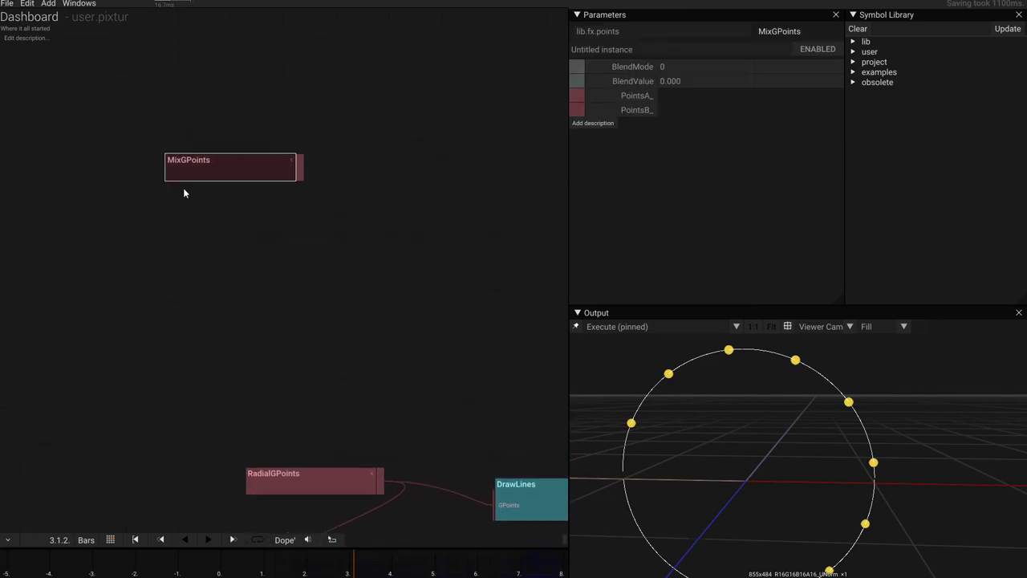
Step: Open the inside of MixGPoints and shift the group of compute shader nodes slightly downward
{"action": "double_click", "coordinate": [218, 231]}
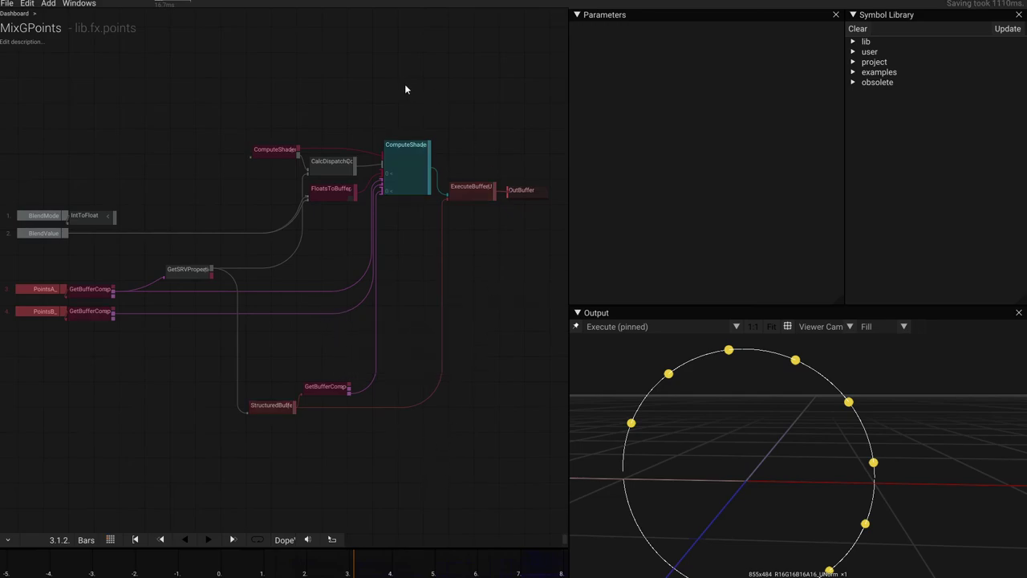
{"action": "left_click_drag", "start_coordinate": [237, 83], "coordinate": [405, 223]}
{"action": "left_click", "coordinate": [89, 114]}
Step: Open the ComputeShader source mix-points.hlsl in the code editor and examine the lerp lines of its main function
{"action": "left_click", "coordinate": [255, 183]}
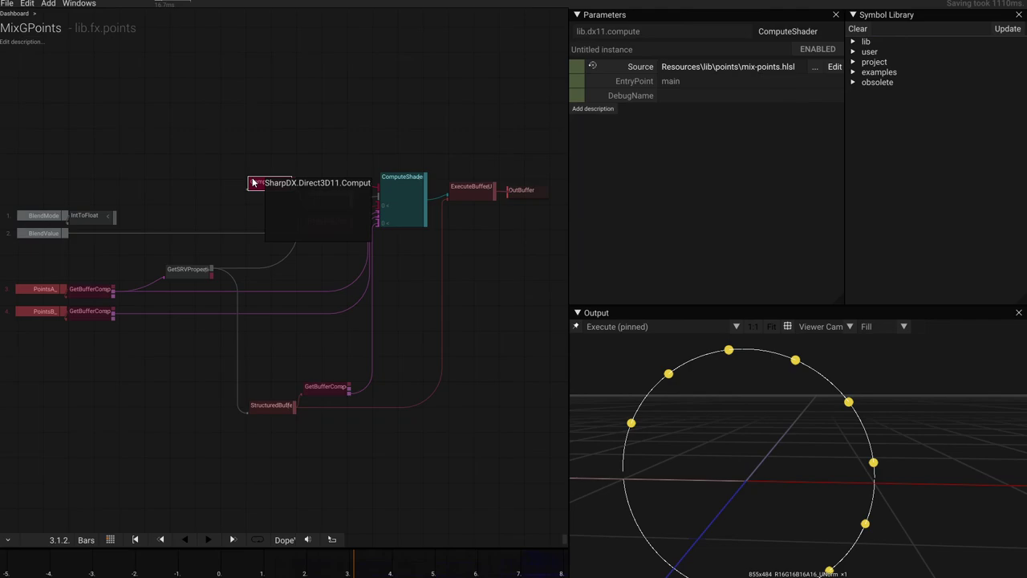
{"action": "left_click", "coordinate": [836, 68]}
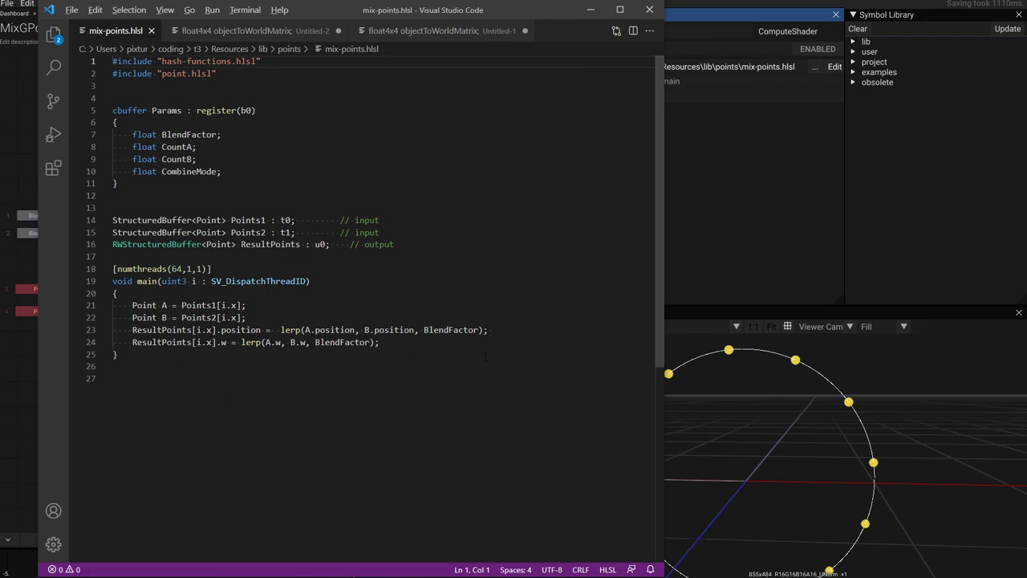
{"action": "left_click_drag", "start_coordinate": [485, 344], "coordinate": [88, 305]}
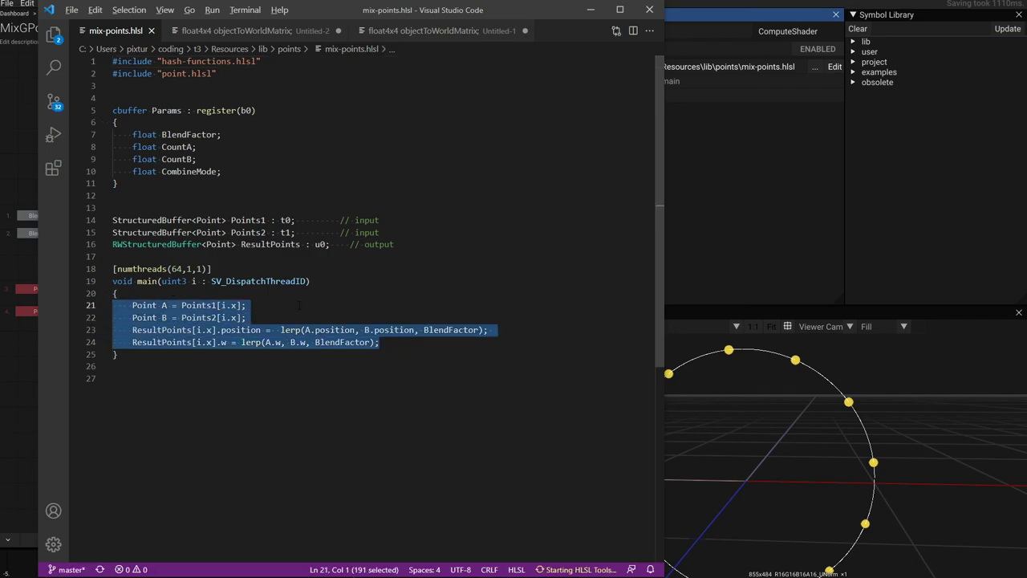
{"action": "left_click", "coordinate": [299, 305]}
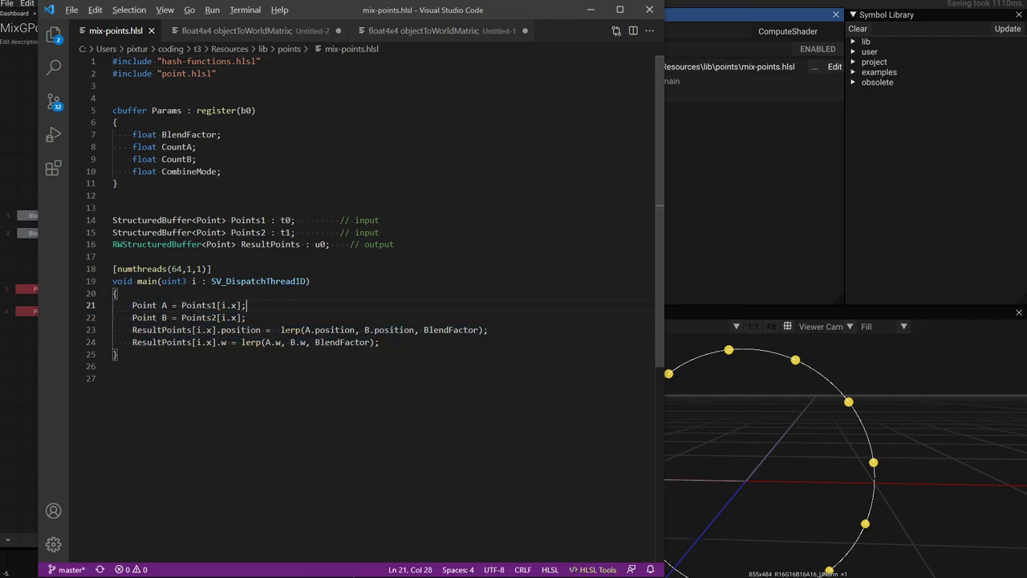
{"action": "left_click_drag", "start_coordinate": [276, 329], "coordinate": [475, 330]}
{"action": "left_click", "coordinate": [396, 404]}
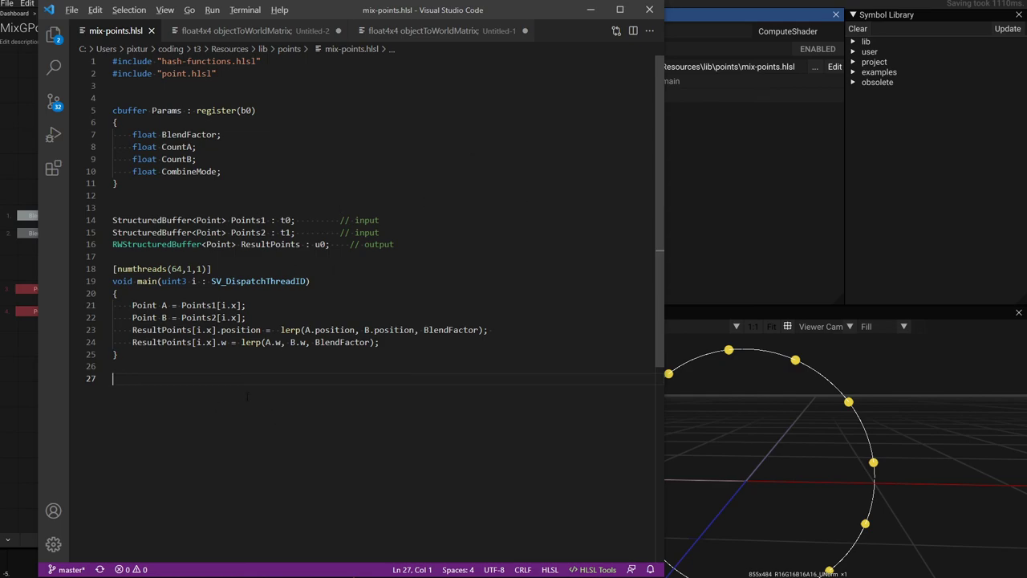
Step: Leave the shader code and the inside of MixGPoints and return to the Dashboard graph
{"action": "left_click", "coordinate": [747, 5]}
{"action": "scroll", "coordinate": [462, 274], "scroll_direction": "down", "scroll_amount": 2}
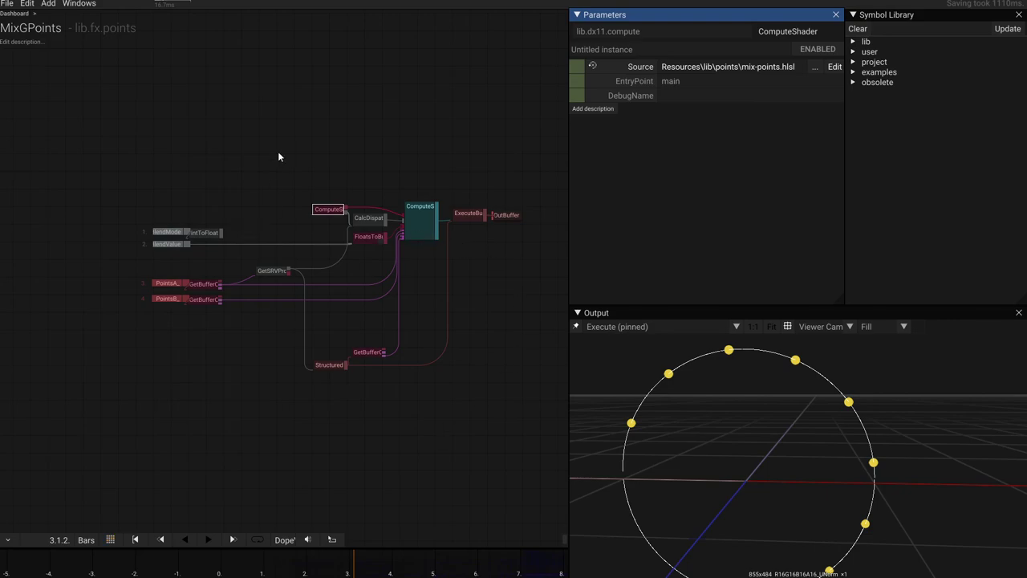
{"action": "double_click", "coordinate": [253, 98]}
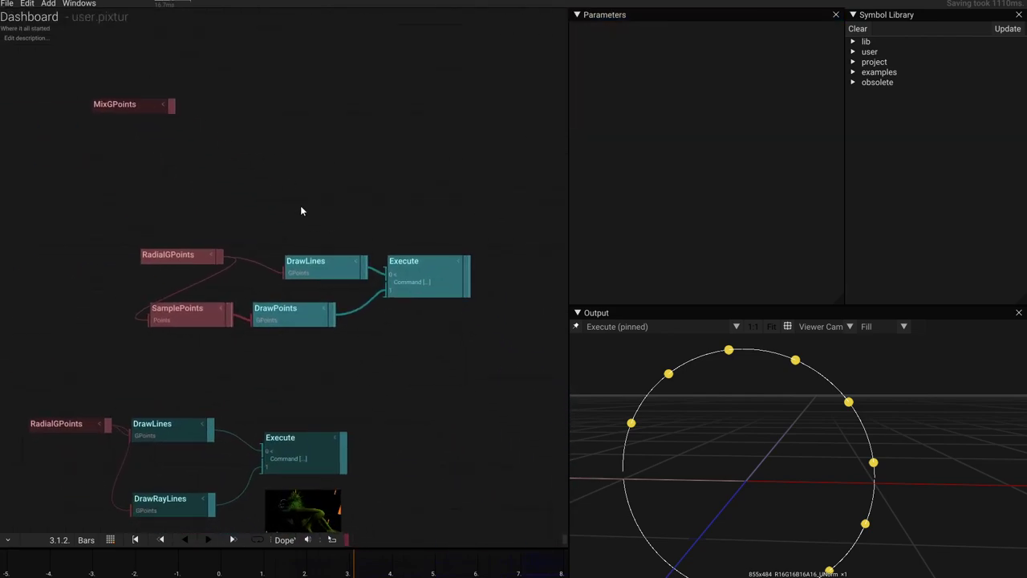
Step: Select the Execute of the large mesh and point graph and unpin the output view so it shows the selected node
{"action": "scroll", "coordinate": [301, 206], "scroll_direction": "down", "scroll_amount": 3}
{"action": "scroll", "coordinate": [298, 344], "scroll_direction": "up", "scroll_amount": 3}
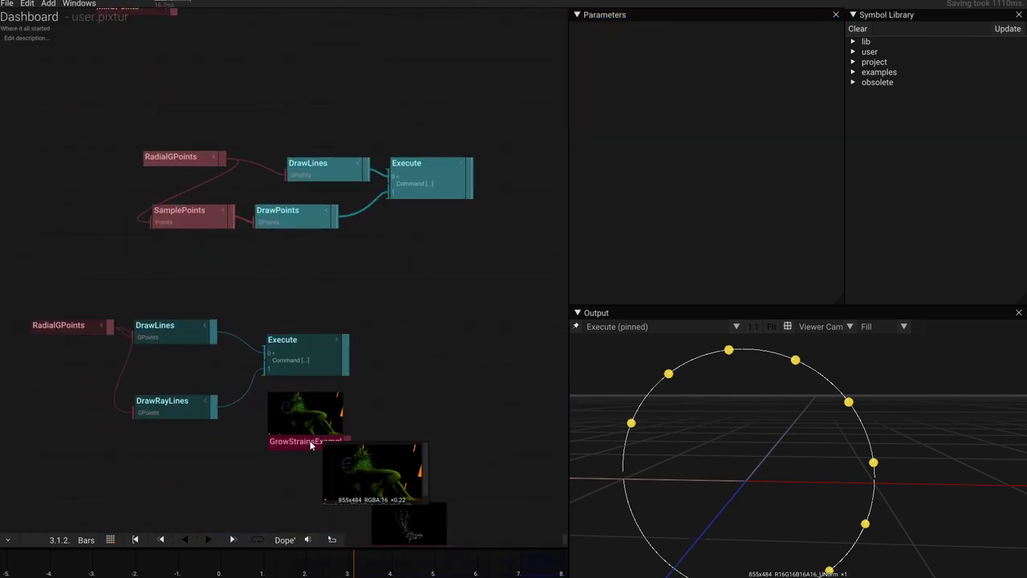
{"action": "left_click", "coordinate": [311, 445]}
{"action": "left_click_drag", "start_coordinate": [414, 464], "coordinate": [426, 103]}
{"action": "scroll", "coordinate": [473, 256], "scroll_direction": "down", "scroll_amount": 4}
{"action": "left_click_drag", "start_coordinate": [474, 290], "coordinate": [144, 257]}
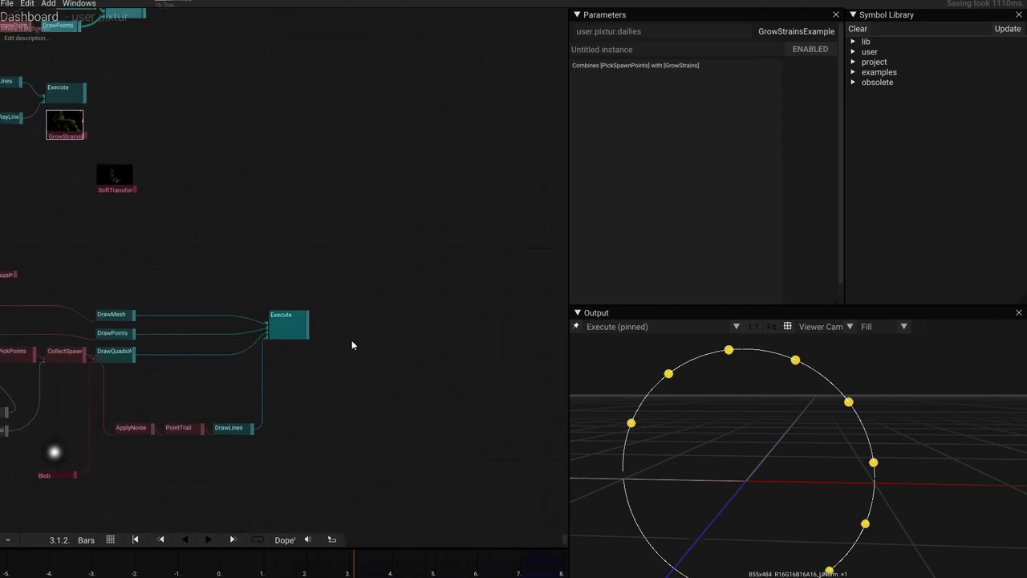
{"action": "left_click", "coordinate": [287, 325]}
{"action": "left_click", "coordinate": [577, 327]}
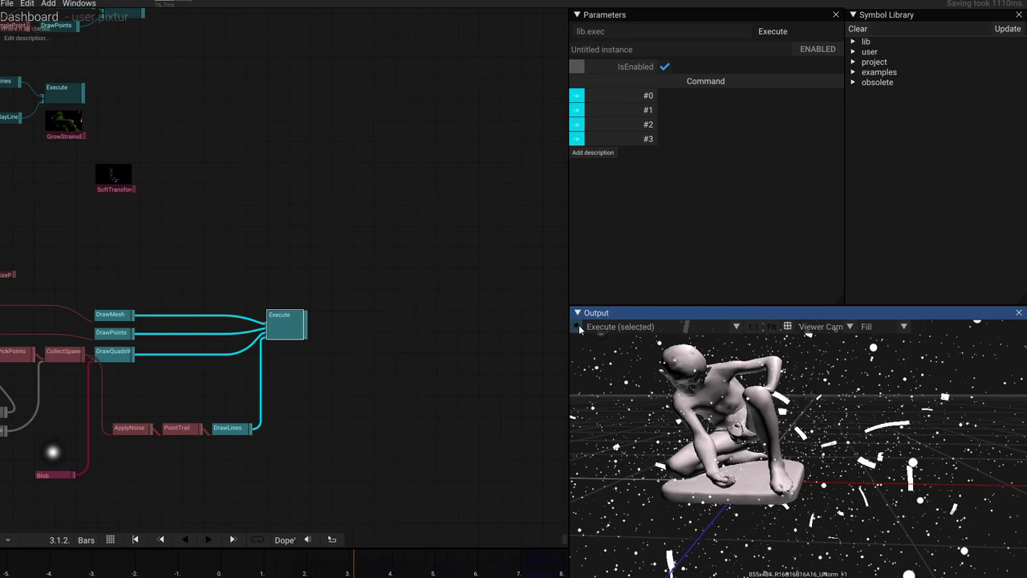
Step: Select DrawMesh, DrawPoints and DrawQuadsW together and move them closer to their Execute
{"action": "left_click_drag", "start_coordinate": [159, 273], "coordinate": [126, 384]}
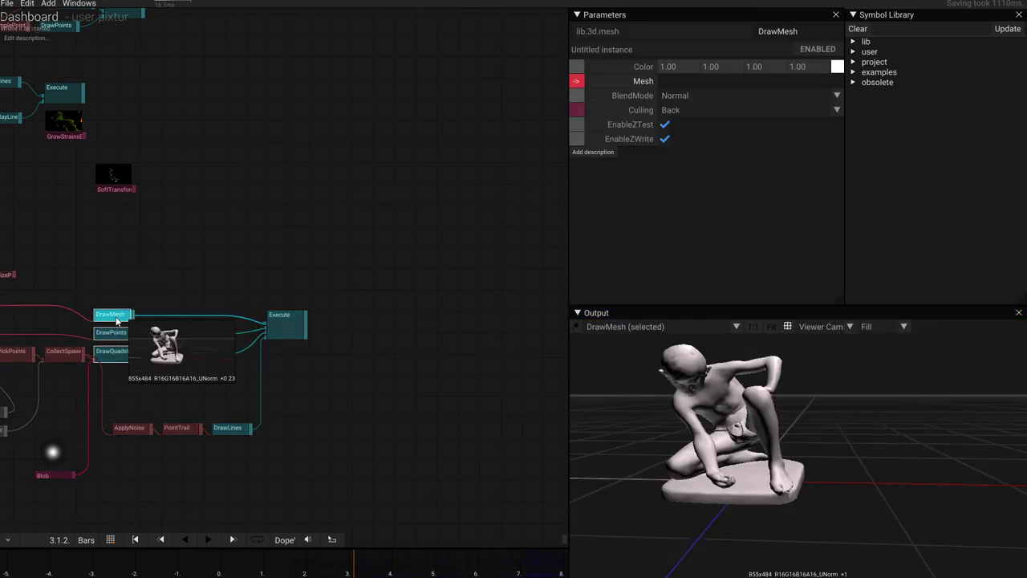
{"action": "left_click_drag", "start_coordinate": [120, 317], "coordinate": [207, 321]}
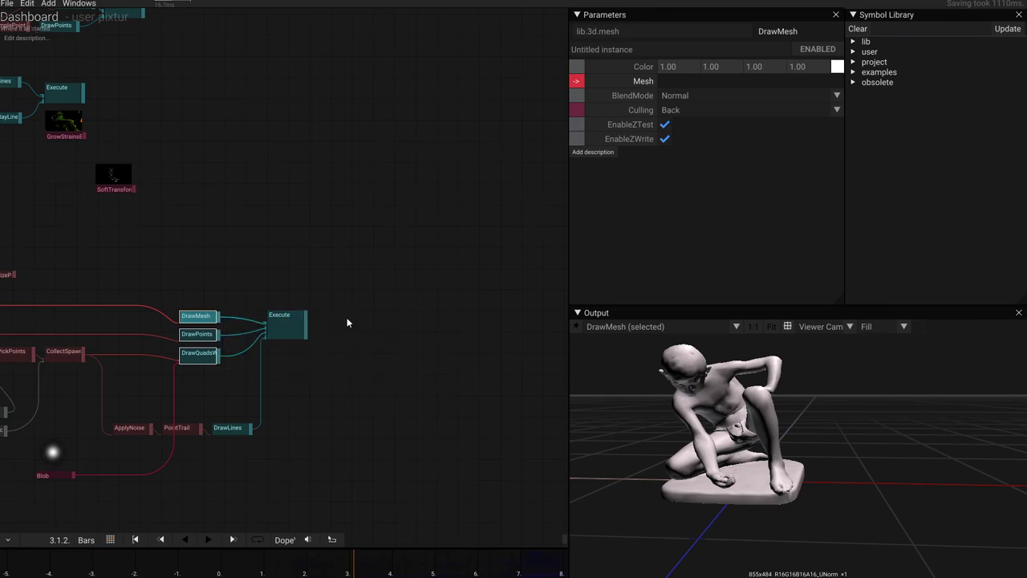